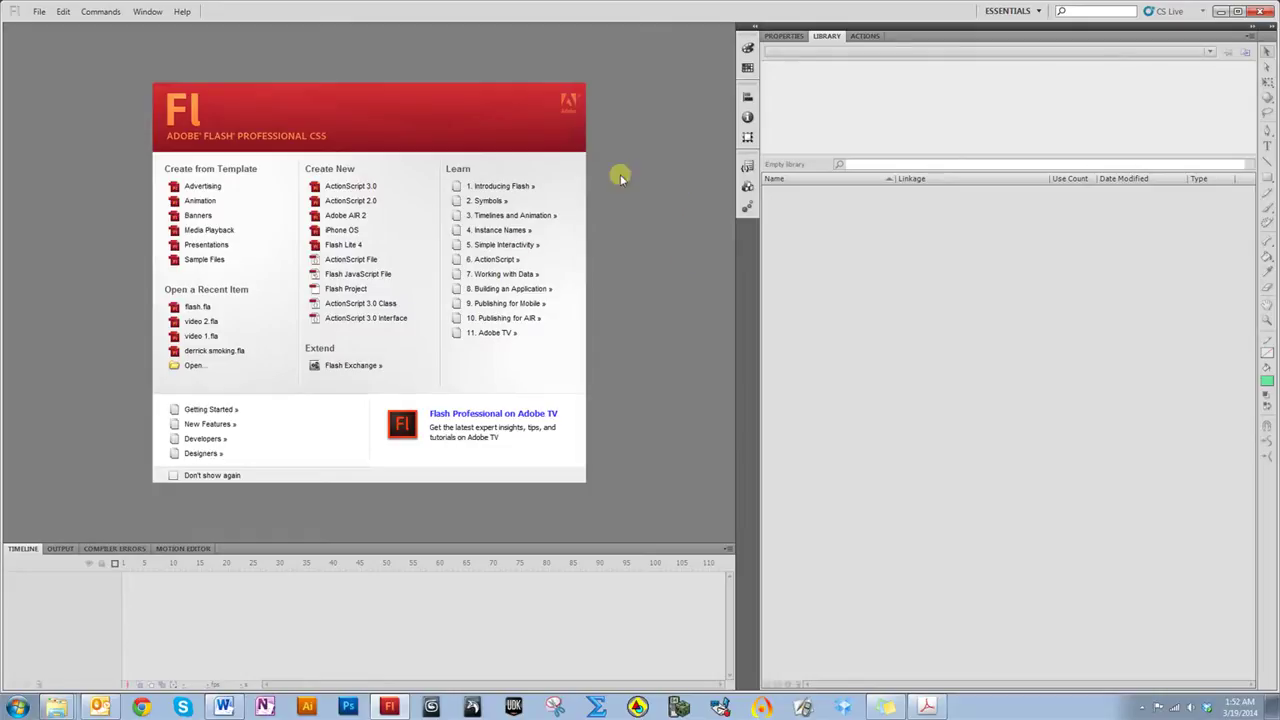
Start a new ActionScript 3.0 document and import cursor 1, cursor 2, cursor 3 and frog.png to the library
{"action": "left_click", "coordinate": [366, 188]}
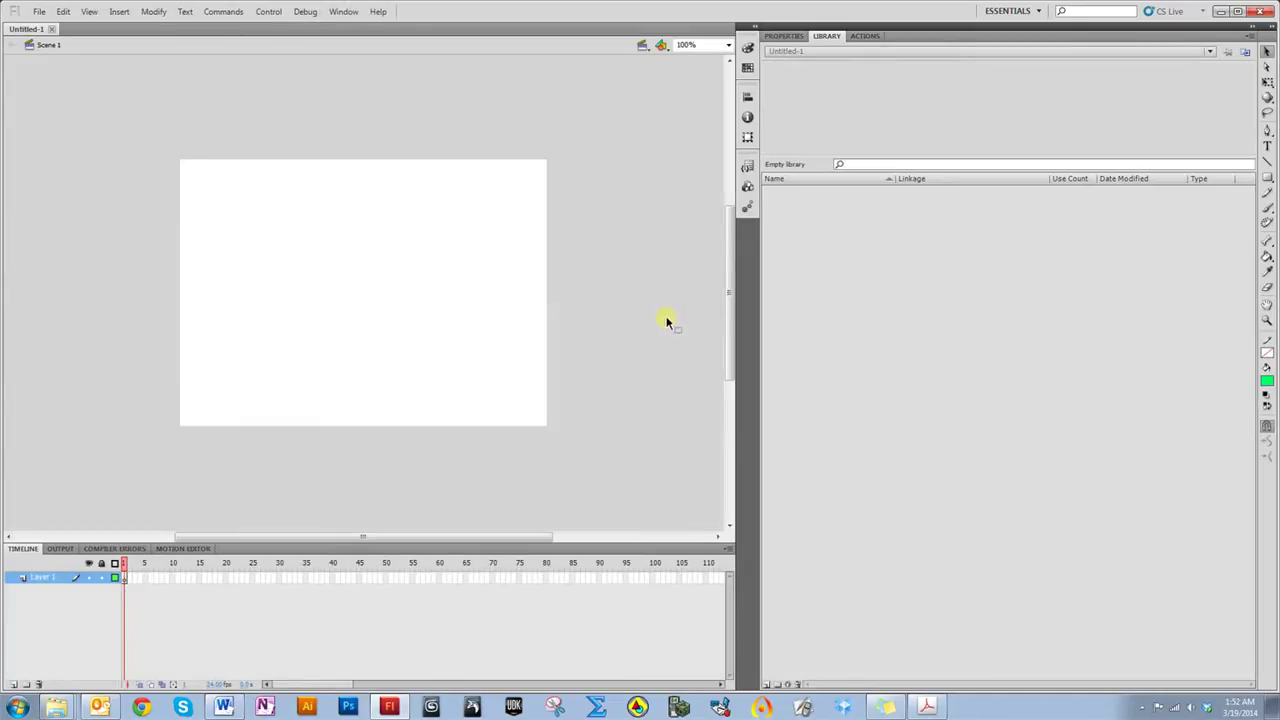
{"action": "left_click", "coordinate": [40, 14]}
{"action": "mouse_move", "coordinate": [100, 213]}
{"action": "left_click", "coordinate": [300, 228]}
{"action": "left_click", "coordinate": [252, 115]}
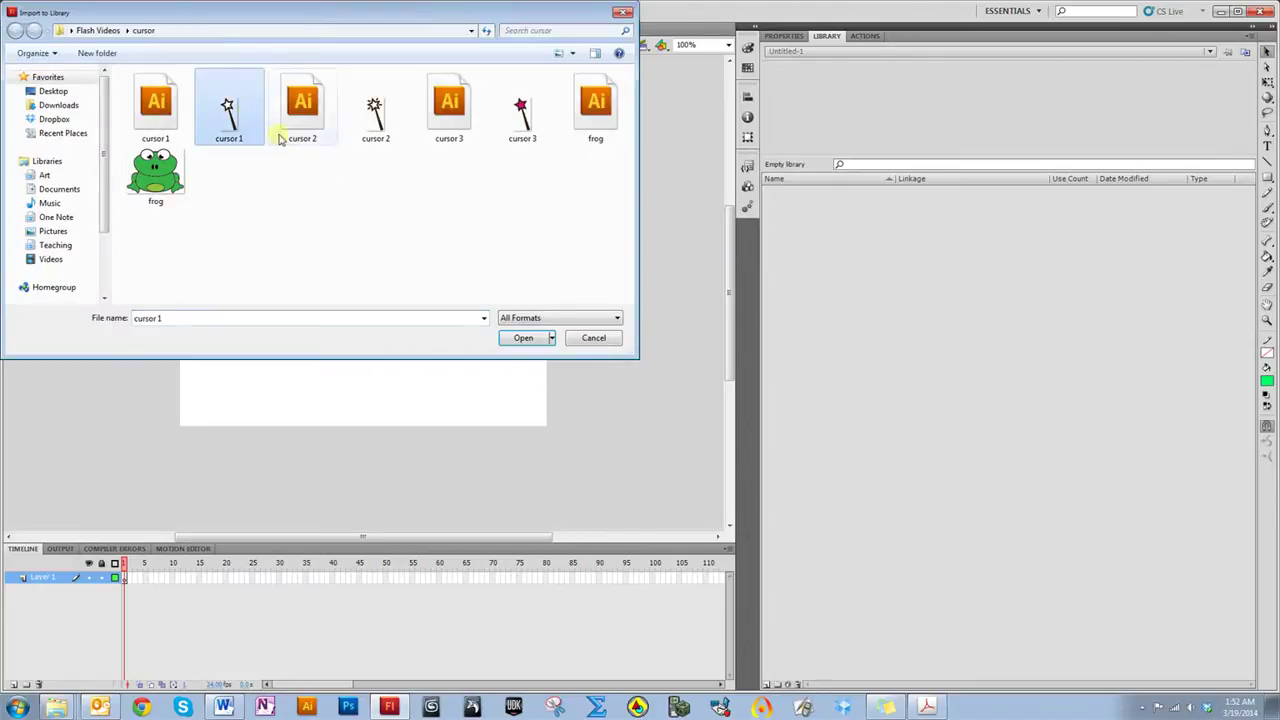
{"action": "left_click", "coordinate": [378, 115], "text": "ctrl"}
{"action": "left_click", "coordinate": [520, 115], "text": "ctrl"}
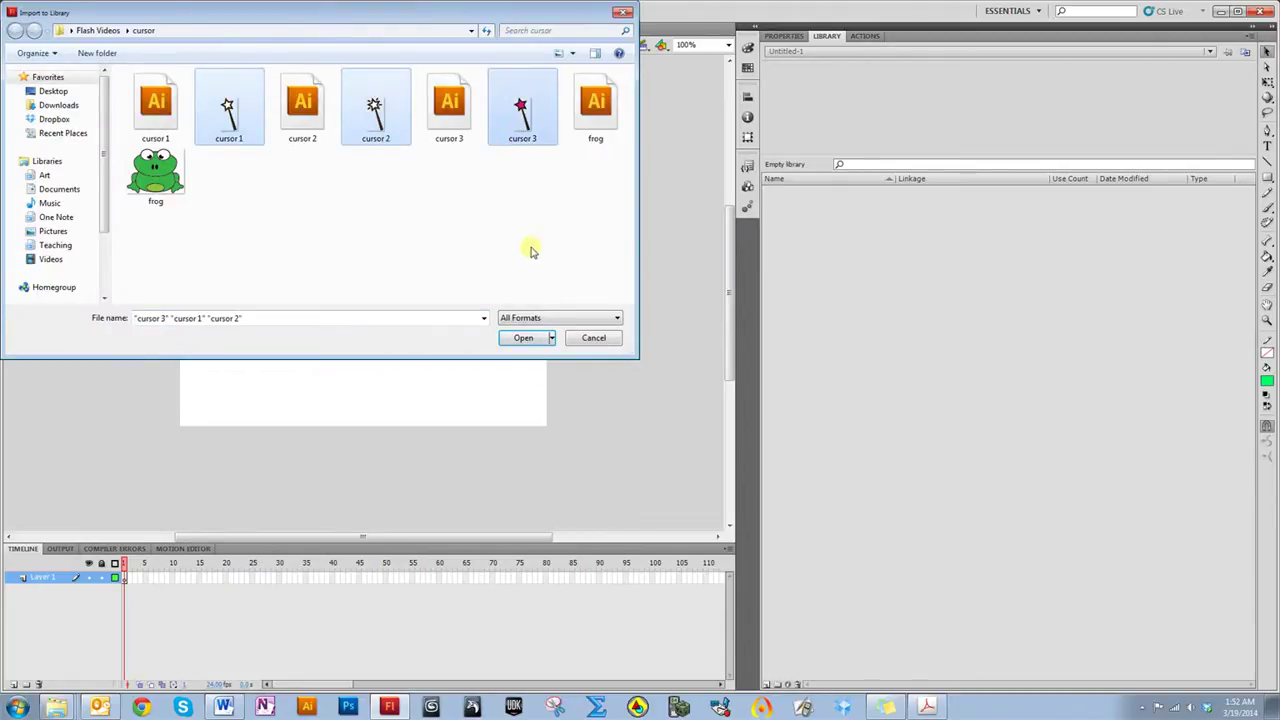
{"action": "left_click", "coordinate": [152, 180], "text": "ctrl"}
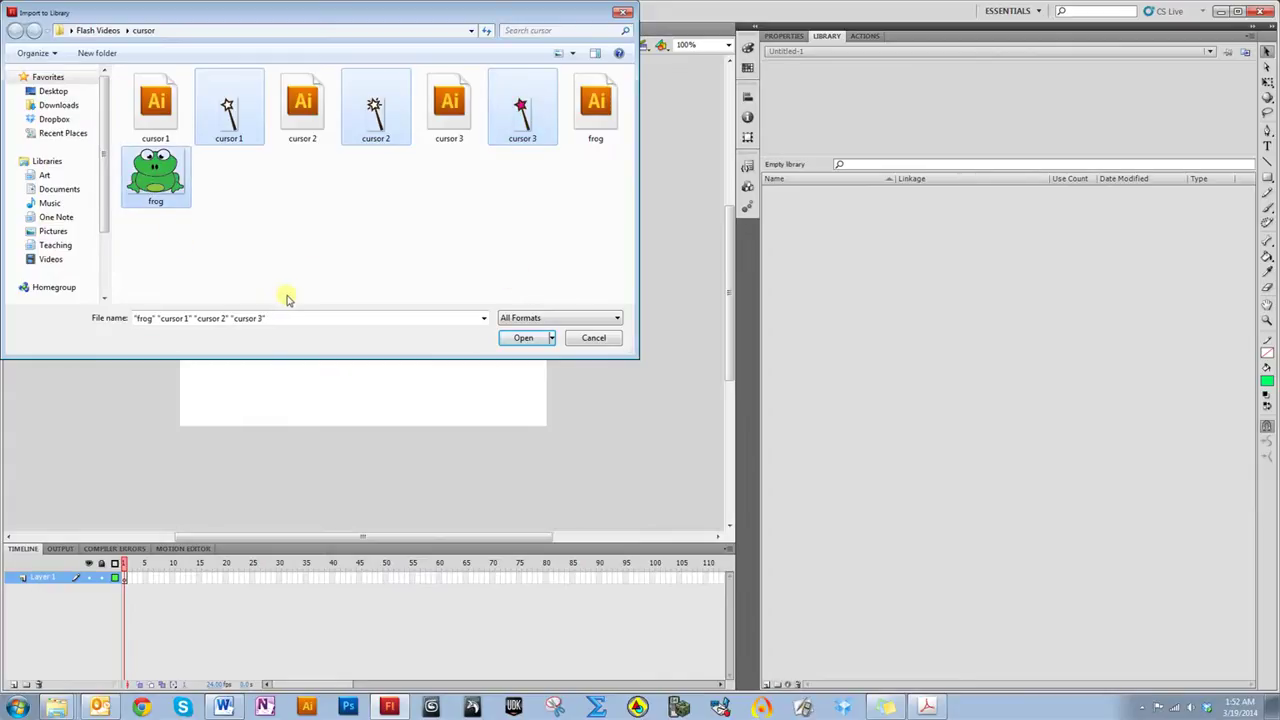
{"action": "left_click", "coordinate": [518, 338]}
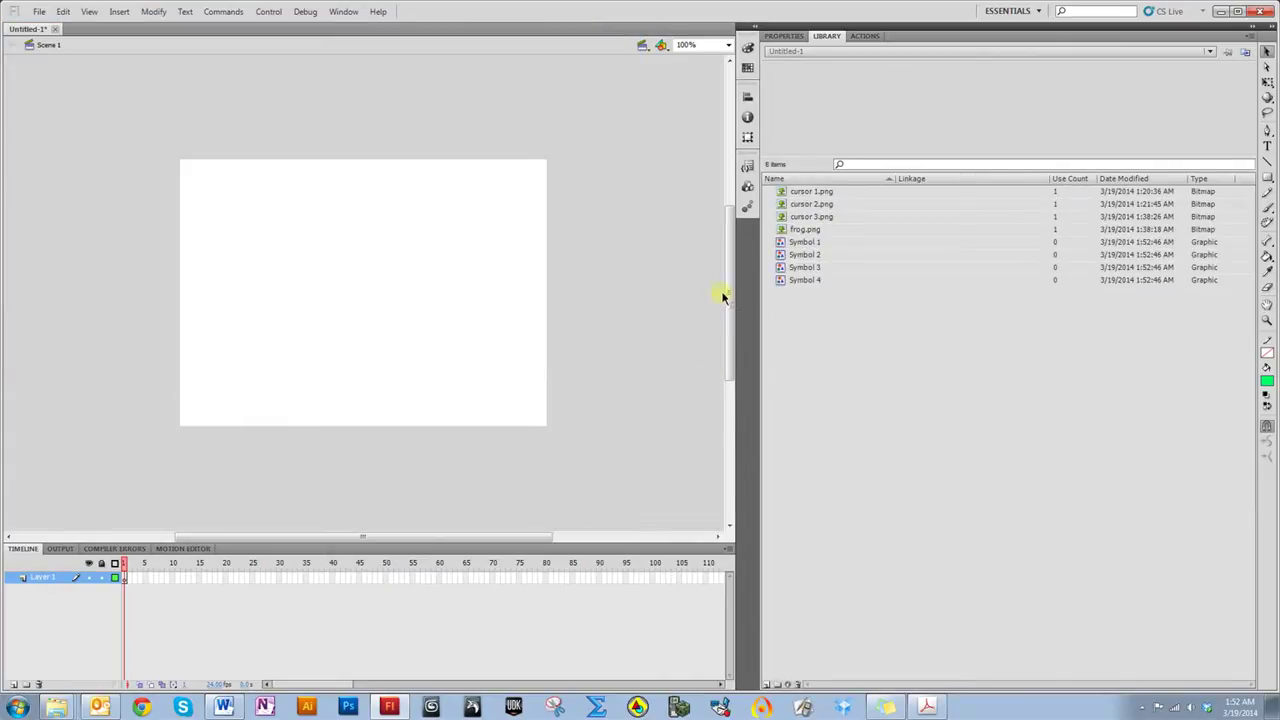
{"action": "left_click", "coordinate": [803, 194]}
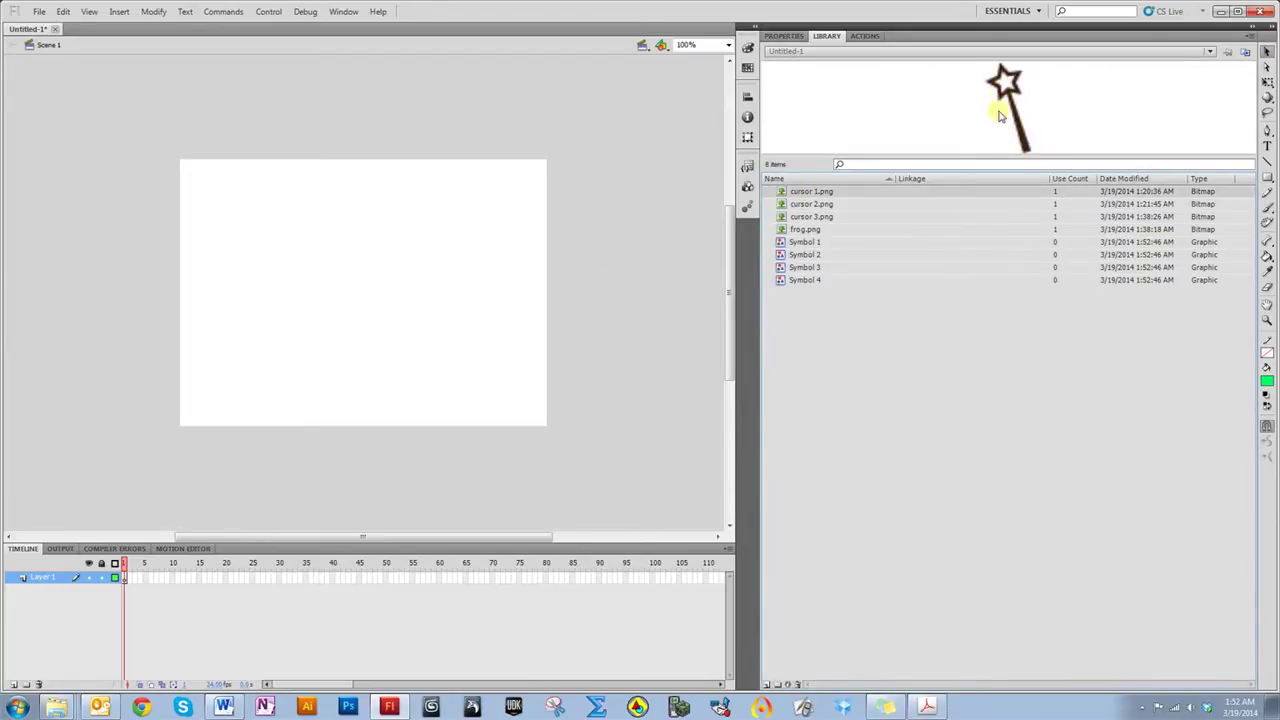
{"action": "left_click_drag", "start_coordinate": [998, 115], "coordinate": [251, 303]}
{"action": "left_click_drag", "start_coordinate": [320, 337], "coordinate": [803, 213]}
{"action": "left_click", "coordinate": [806, 204]}
{"action": "left_click", "coordinate": [806, 191]}
{"action": "left_click", "coordinate": [806, 203]}
{"action": "left_click", "coordinate": [806, 191]}
{"action": "left_click", "coordinate": [807, 204]}
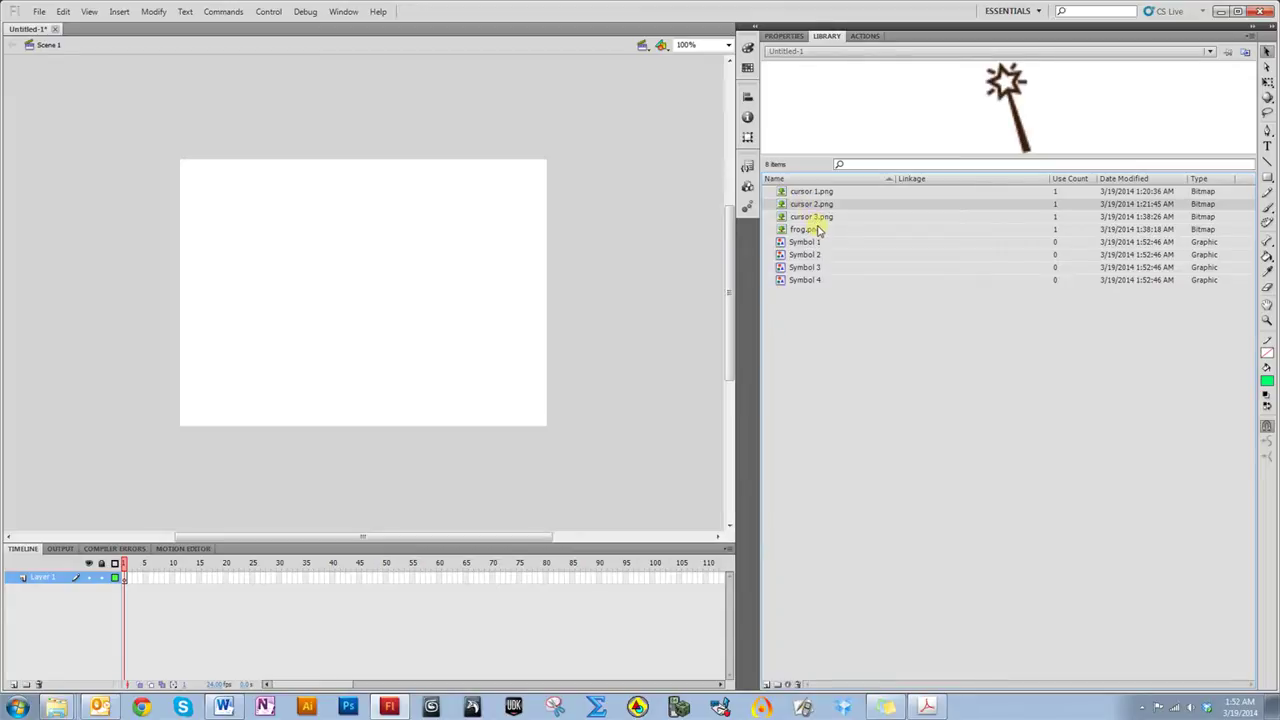
{"action": "left_click", "coordinate": [820, 197]}
{"action": "left_click", "coordinate": [820, 203]}
{"action": "left_click", "coordinate": [829, 192]}
{"action": "left_click", "coordinate": [828, 204]}
{"action": "left_click", "coordinate": [826, 192]}
{"action": "left_click", "coordinate": [823, 205]}
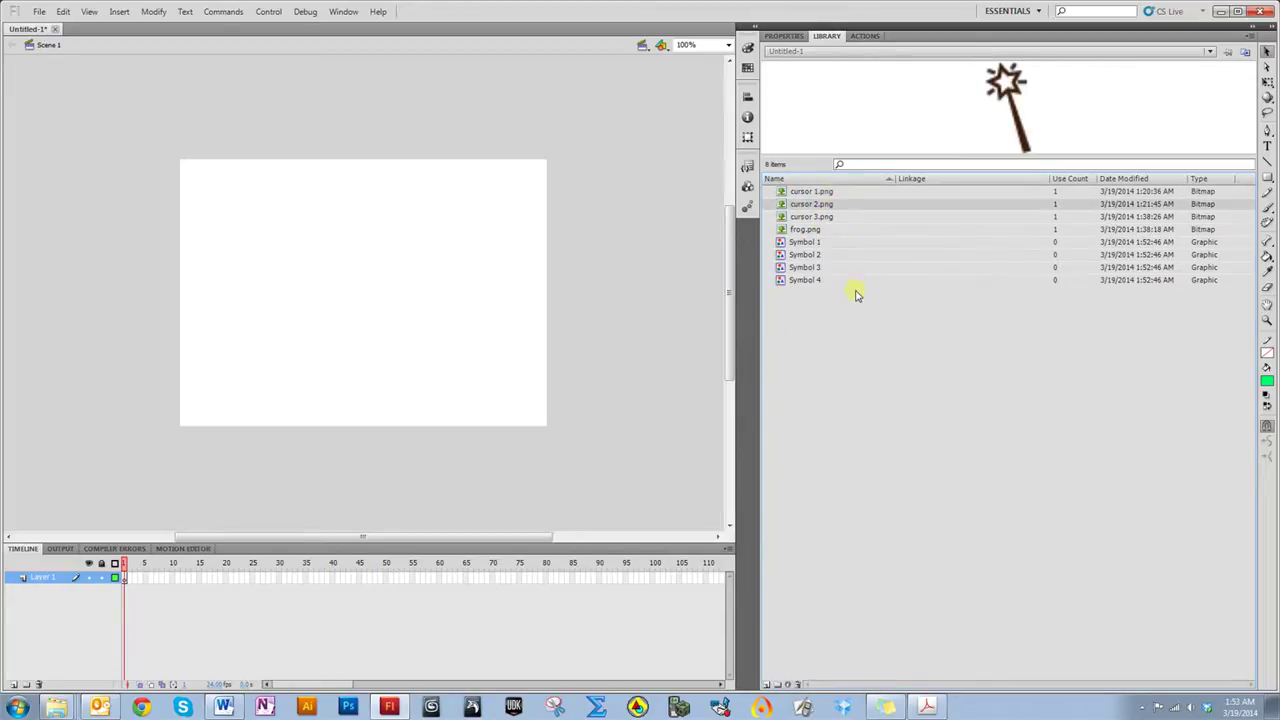
{"action": "left_click", "coordinate": [828, 220]}
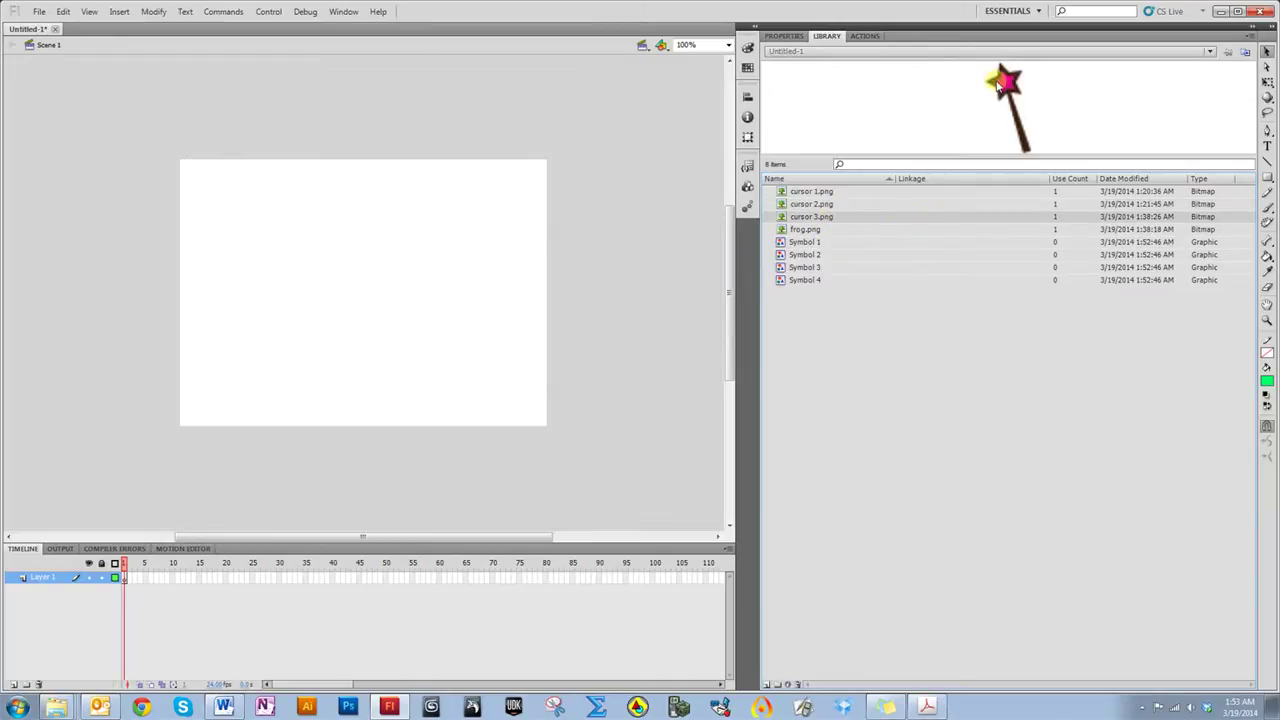
{"action": "left_click", "coordinate": [828, 231]}
Place the frog.png bitmap near the stage's top-right corner and select it
{"action": "left_click_drag", "start_coordinate": [781, 236], "coordinate": [498, 208]}
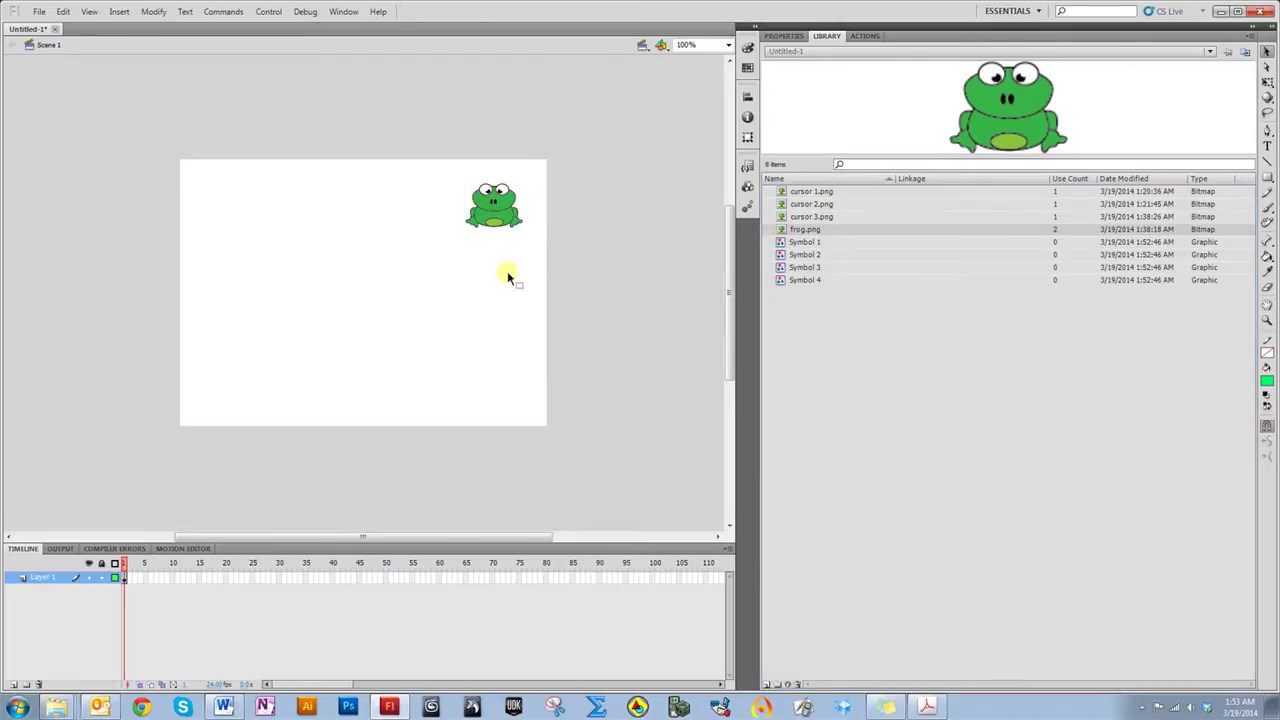
{"action": "left_click", "coordinate": [497, 228]}
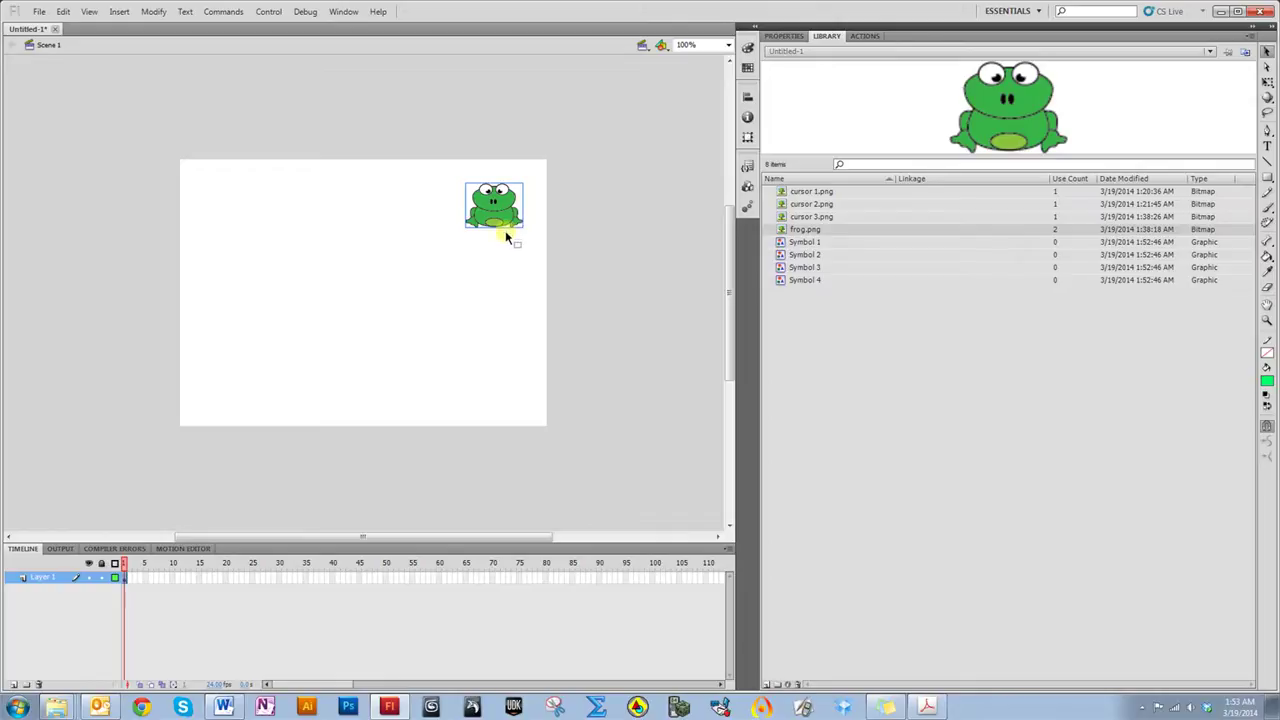
{"action": "left_click", "coordinate": [778, 36]}
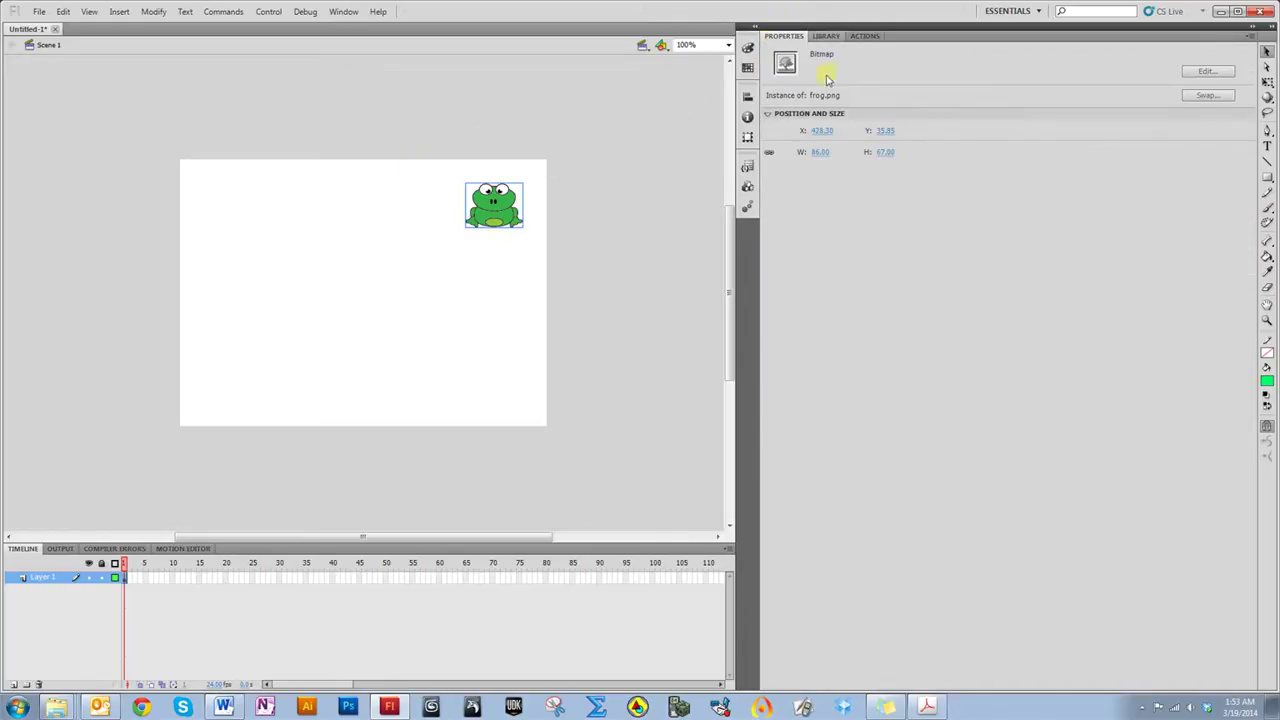
Convert the frog into a symbol, entering the name frog
{"action": "right_click", "coordinate": [517, 218]}
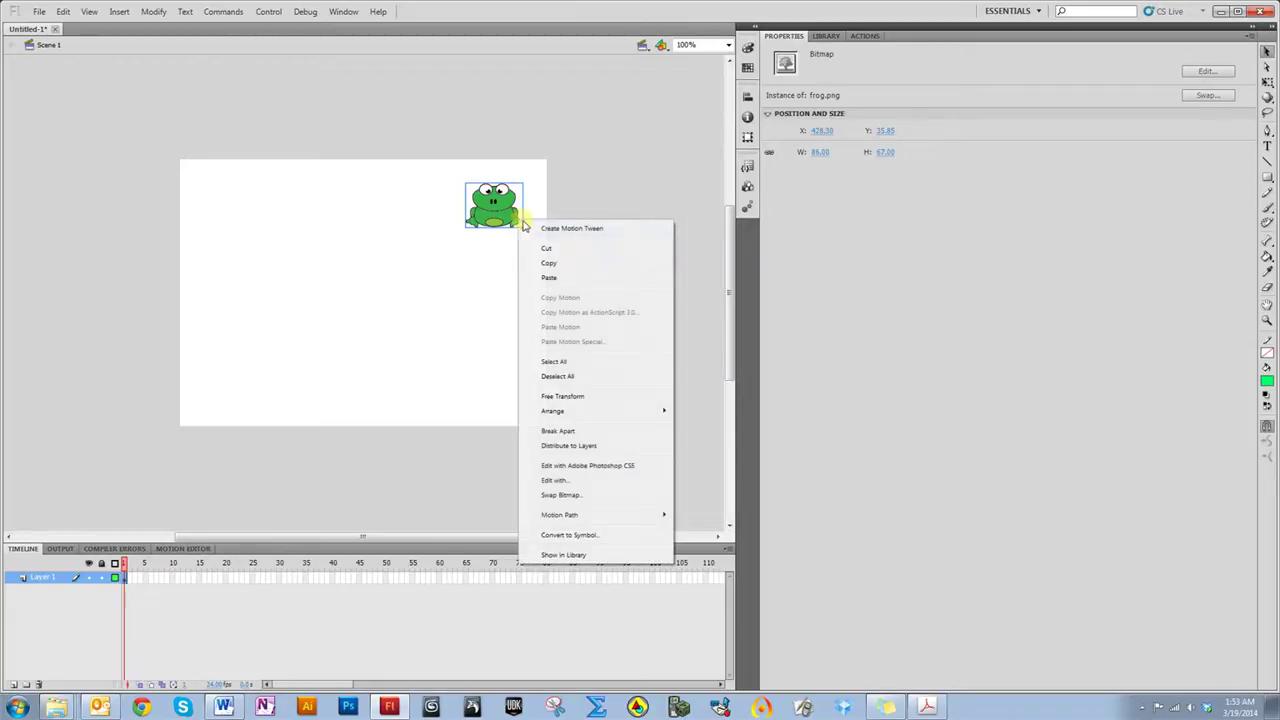
{"action": "left_click", "coordinate": [557, 538]}
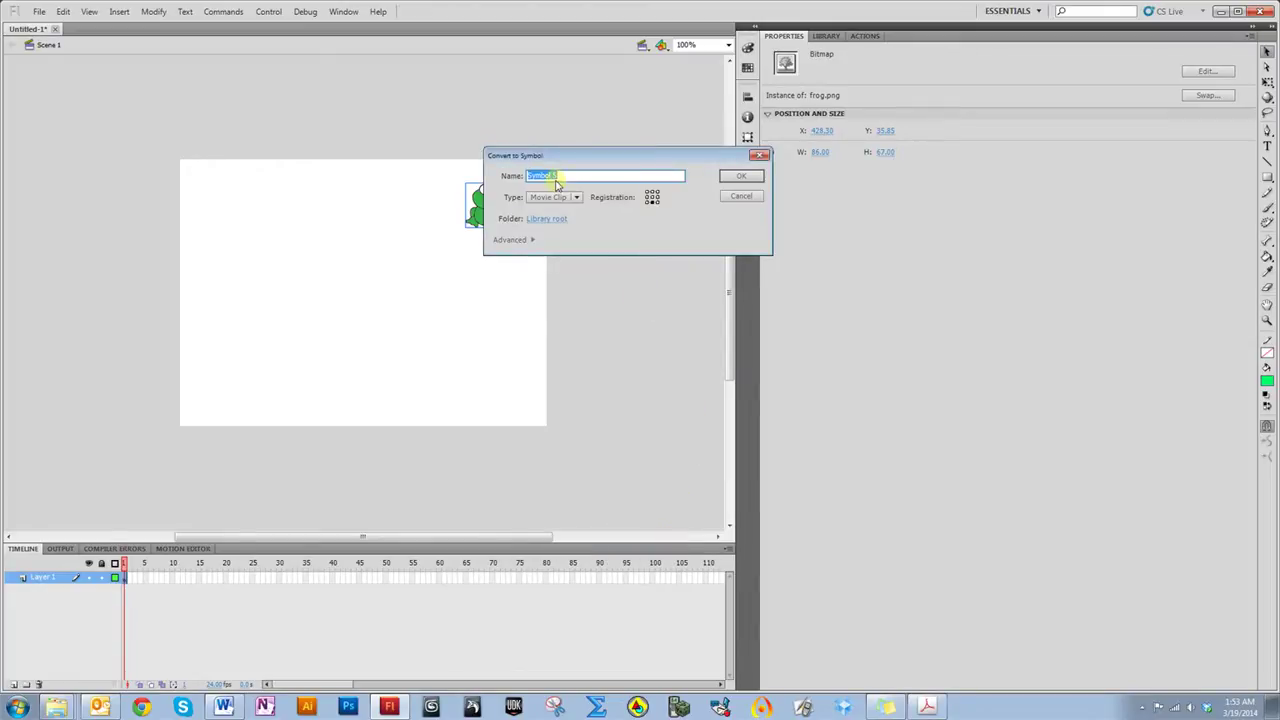
{"action": "type", "text": "frog"}
Confirm the frog movie clip and drag two more frog instances onto the stage
{"action": "left_click", "coordinate": [745, 180]}
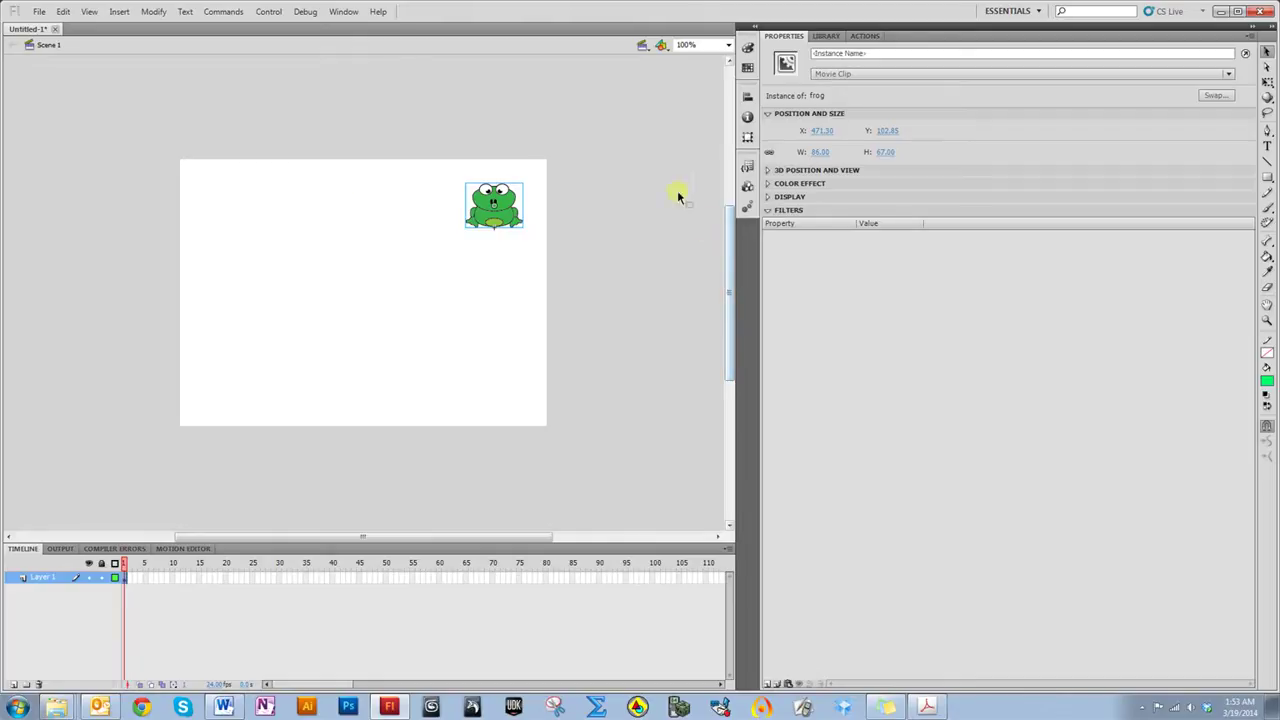
{"action": "left_click", "coordinate": [826, 36]}
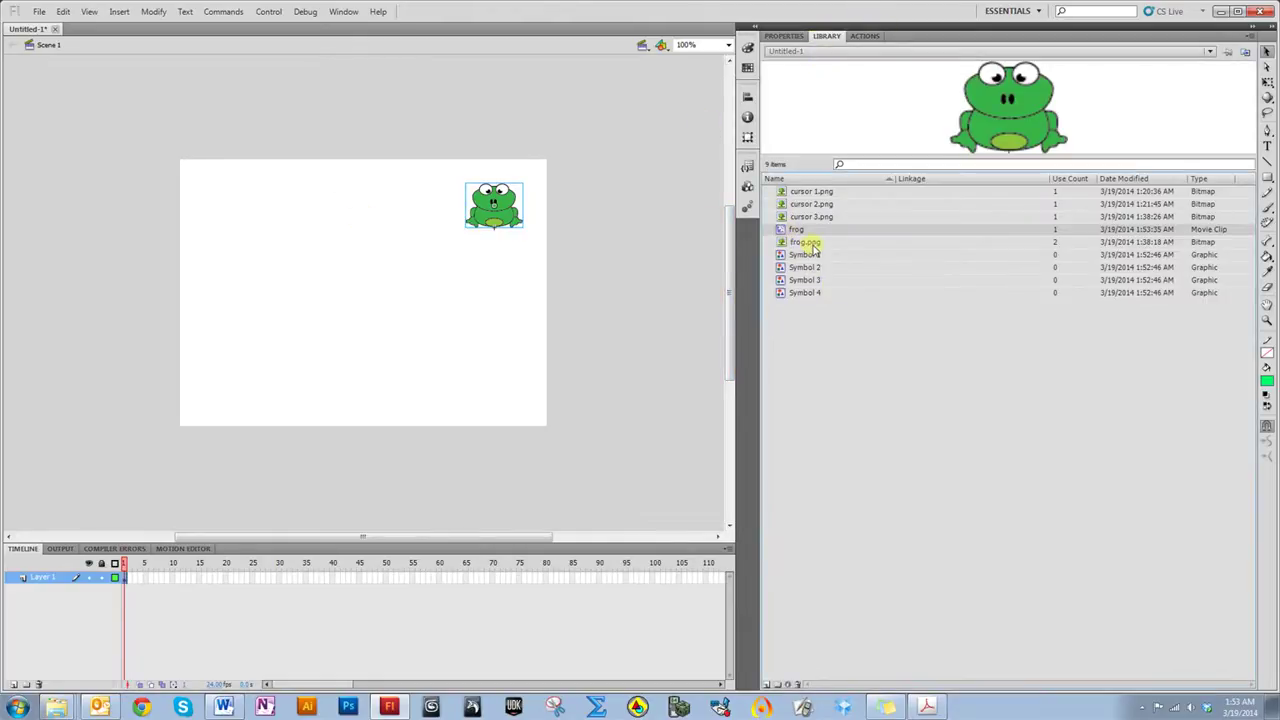
{"action": "left_click_drag", "start_coordinate": [794, 230], "coordinate": [490, 348]}
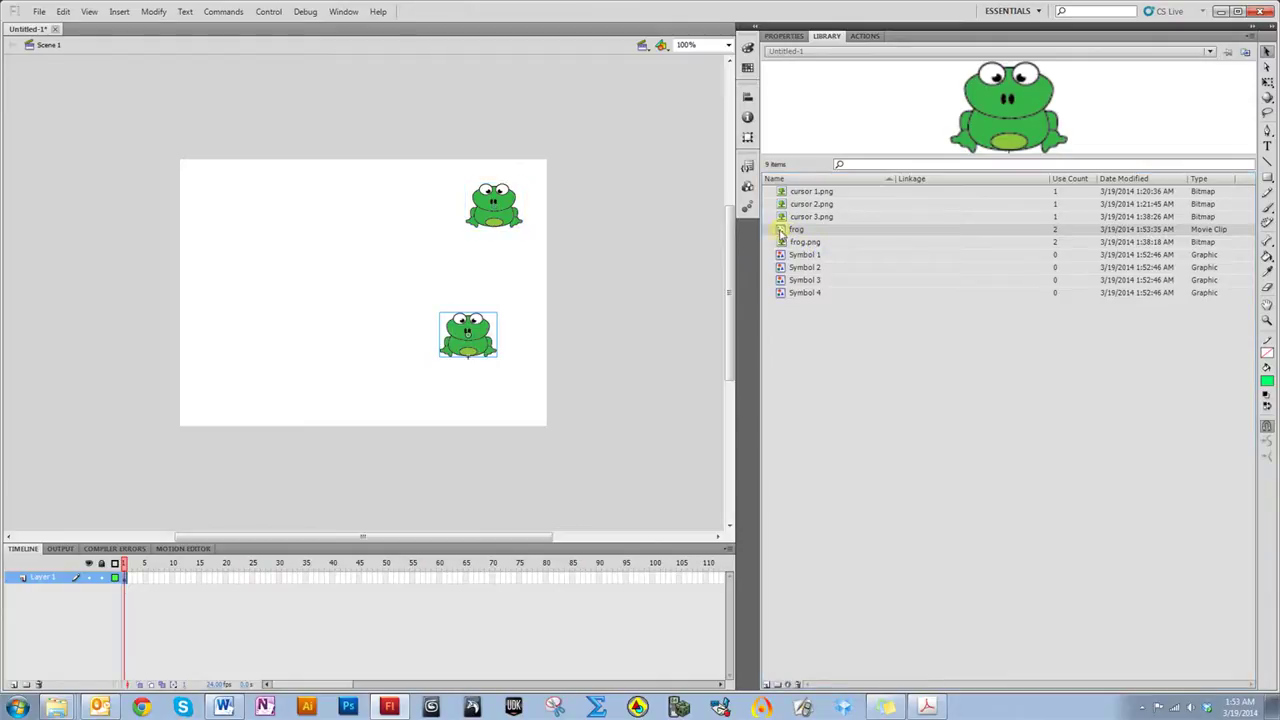
{"action": "left_click_drag", "start_coordinate": [794, 230], "coordinate": [359, 261]}
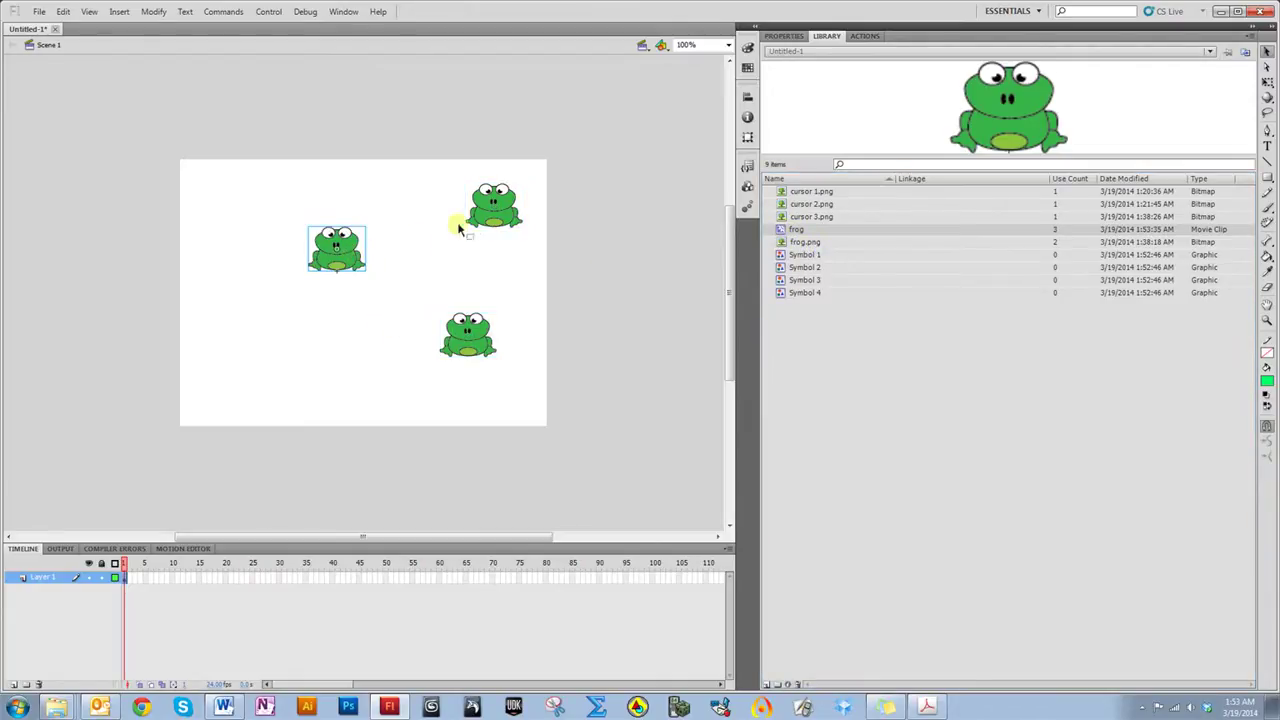
Delete the extra middle and bottom frogs, keeping only the top-right one
{"action": "left_click", "coordinate": [466, 210]}
{"action": "left_click", "coordinate": [465, 322]}
{"action": "left_click", "coordinate": [316, 252]}
{"action": "left_click_drag", "start_coordinate": [363, 266], "coordinate": [312, 221]}
{"action": "key", "text": "Delete"}
{"action": "left_click", "coordinate": [465, 333]}
{"action": "key", "text": "Delete"}
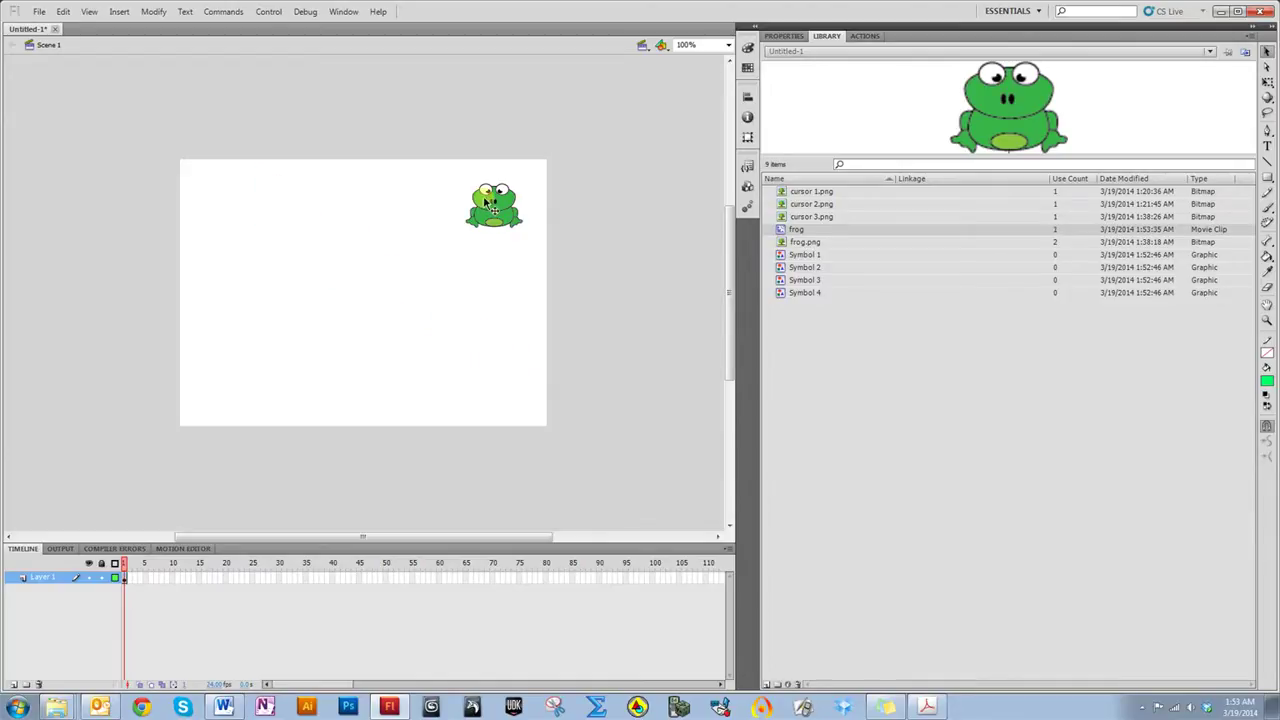
Give the remaining frog the instance name frog_mc
{"action": "left_click", "coordinate": [491, 200]}
{"action": "left_click", "coordinate": [784, 36]}
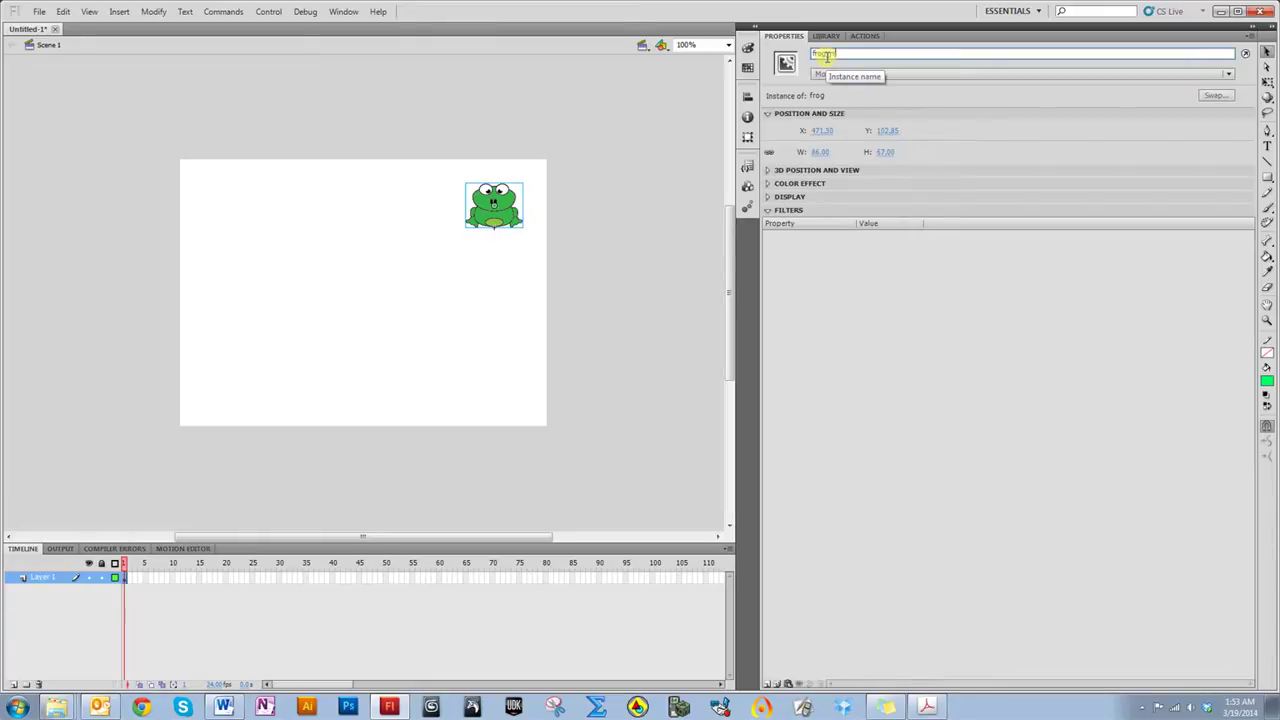
{"action": "key", "text": "Return"}
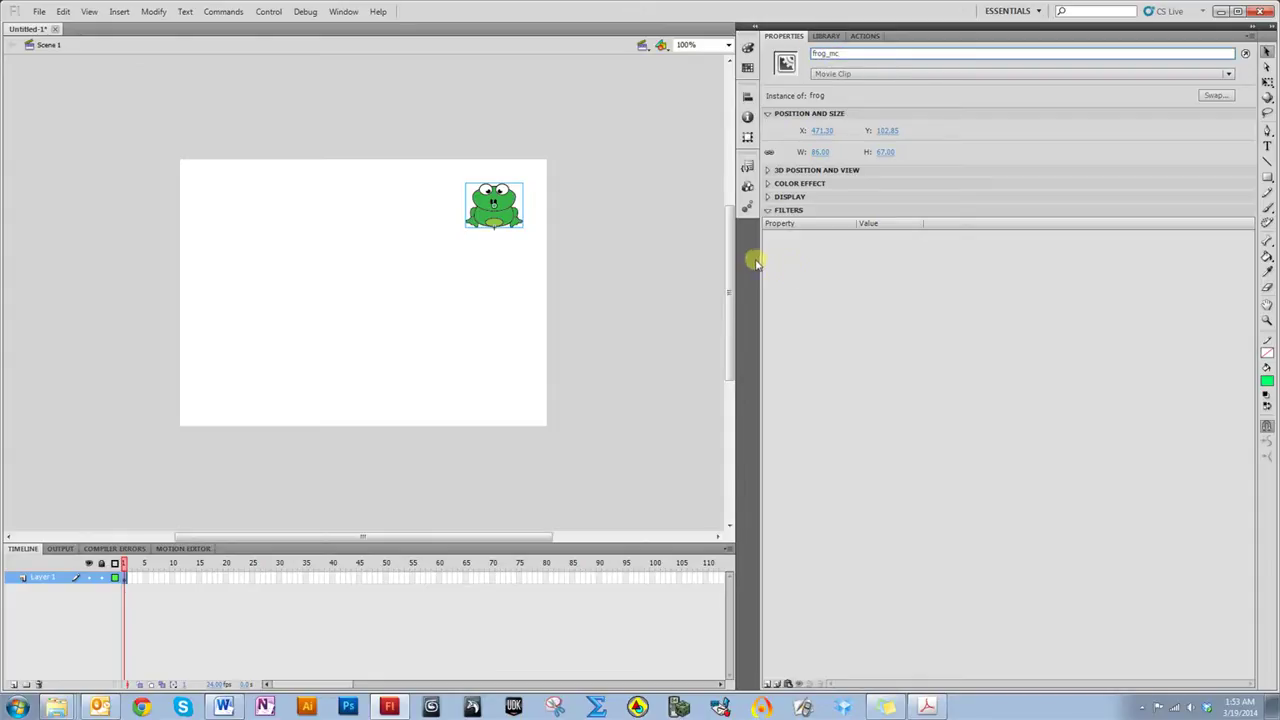
{"action": "left_click", "coordinate": [826, 36]}
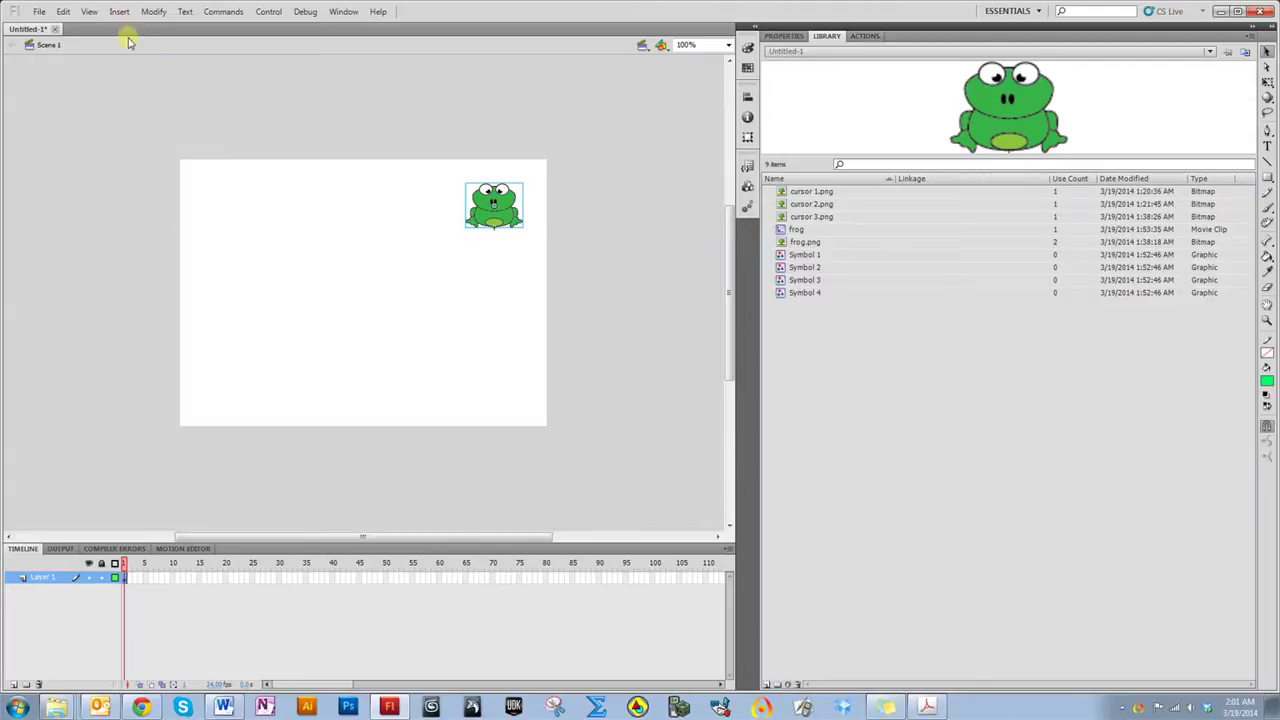
Insert a new Movie Clip symbol named wand
{"action": "left_click", "coordinate": [122, 12]}
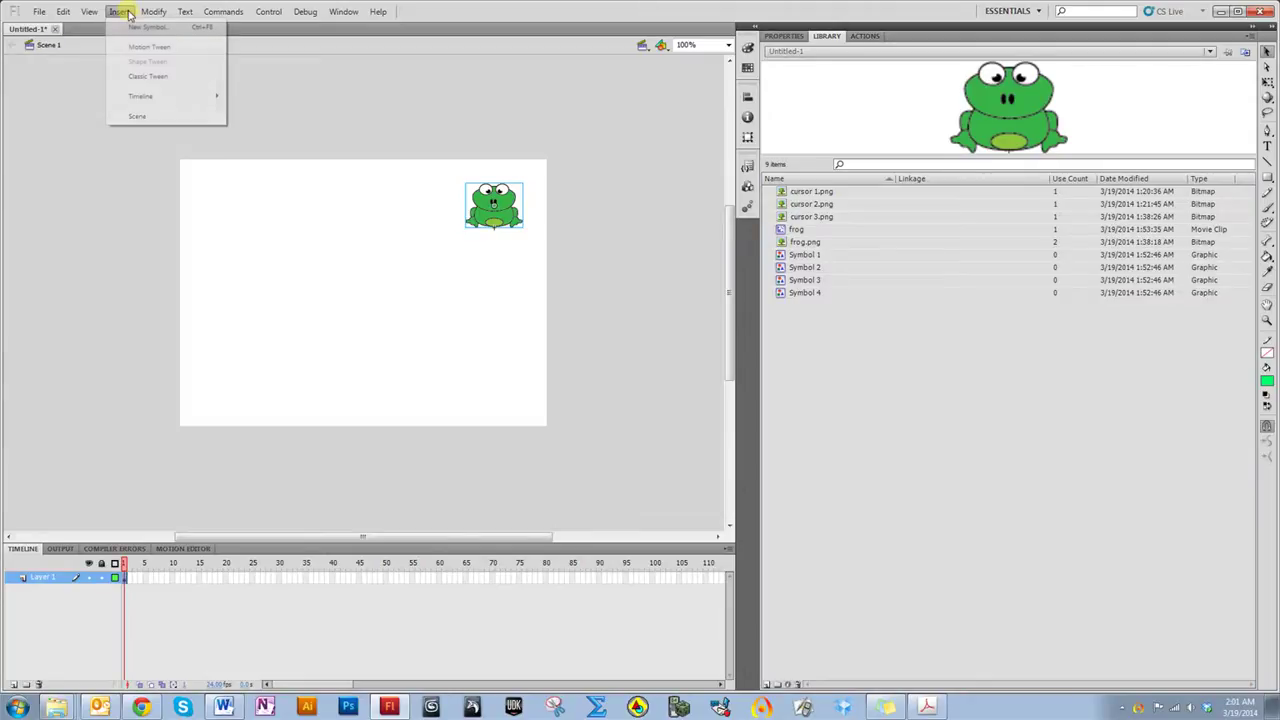
{"action": "left_click", "coordinate": [128, 24]}
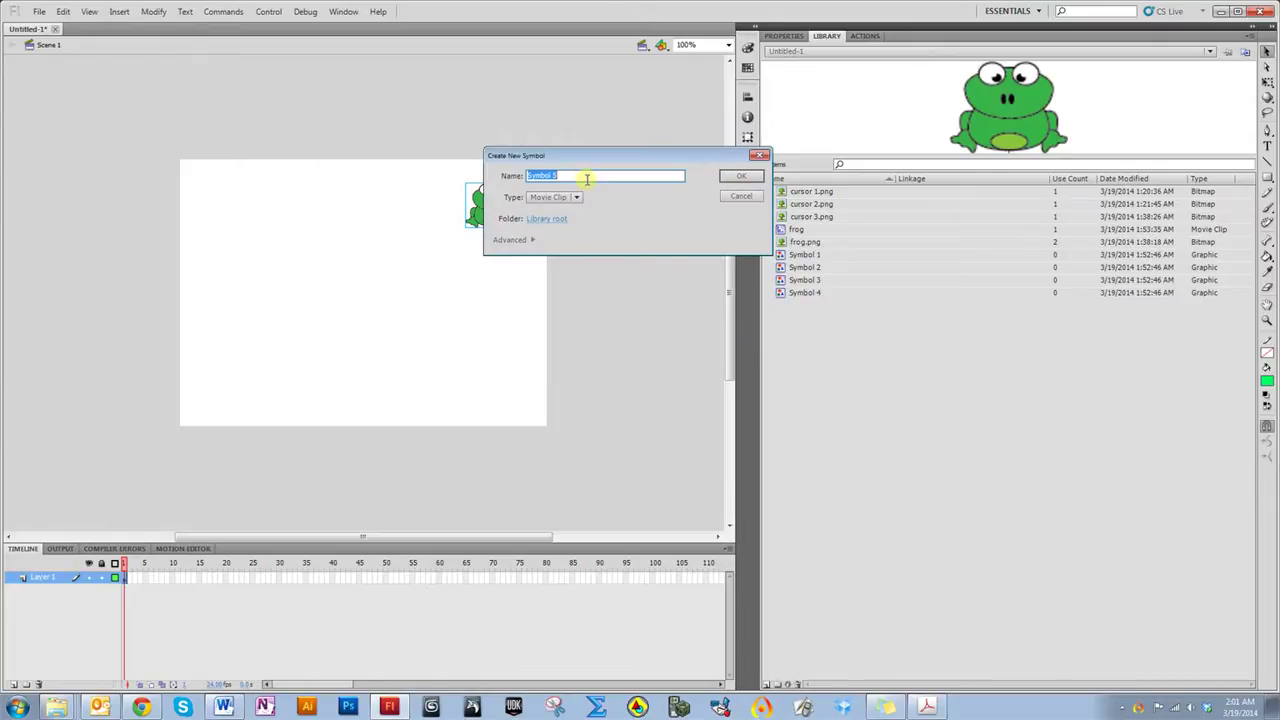
{"action": "type", "text": "wand"}
{"action": "left_click", "coordinate": [724, 179]}
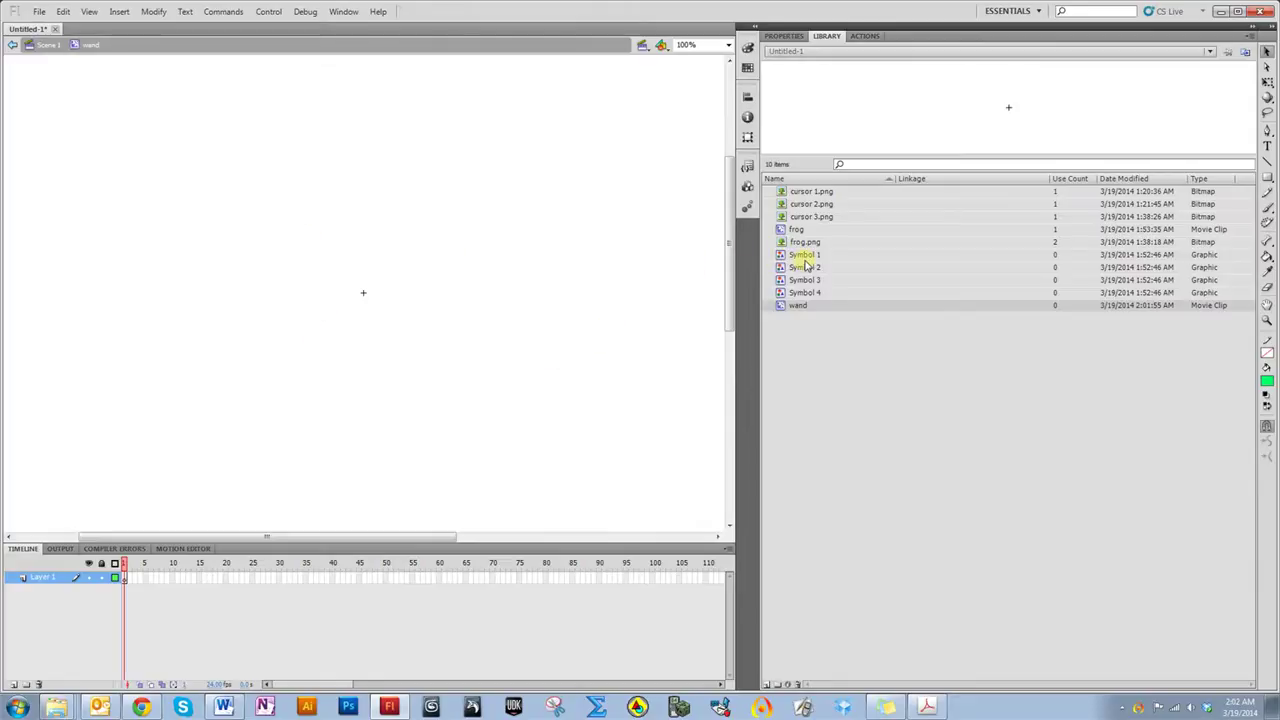
Preview the wand images in the library and rename the first layer wand
{"action": "left_click", "coordinate": [796, 206]}
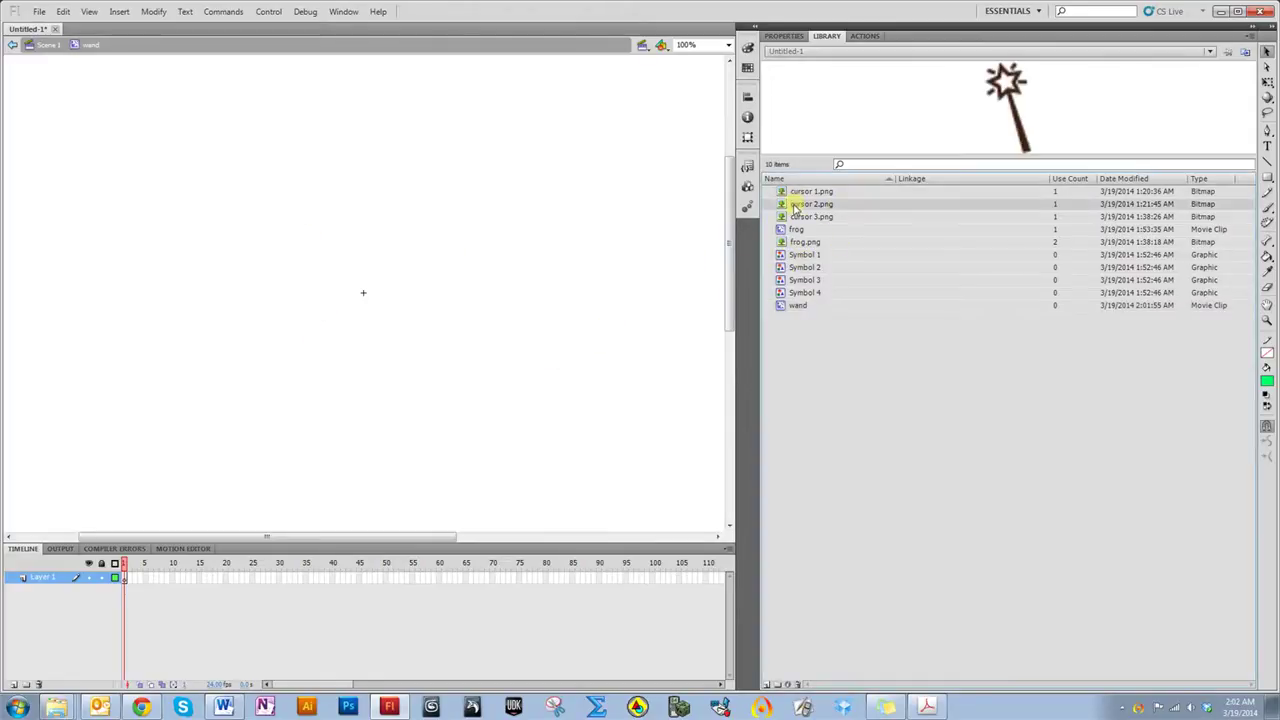
{"action": "left_click", "coordinate": [802, 217]}
{"action": "left_click", "coordinate": [808, 192]}
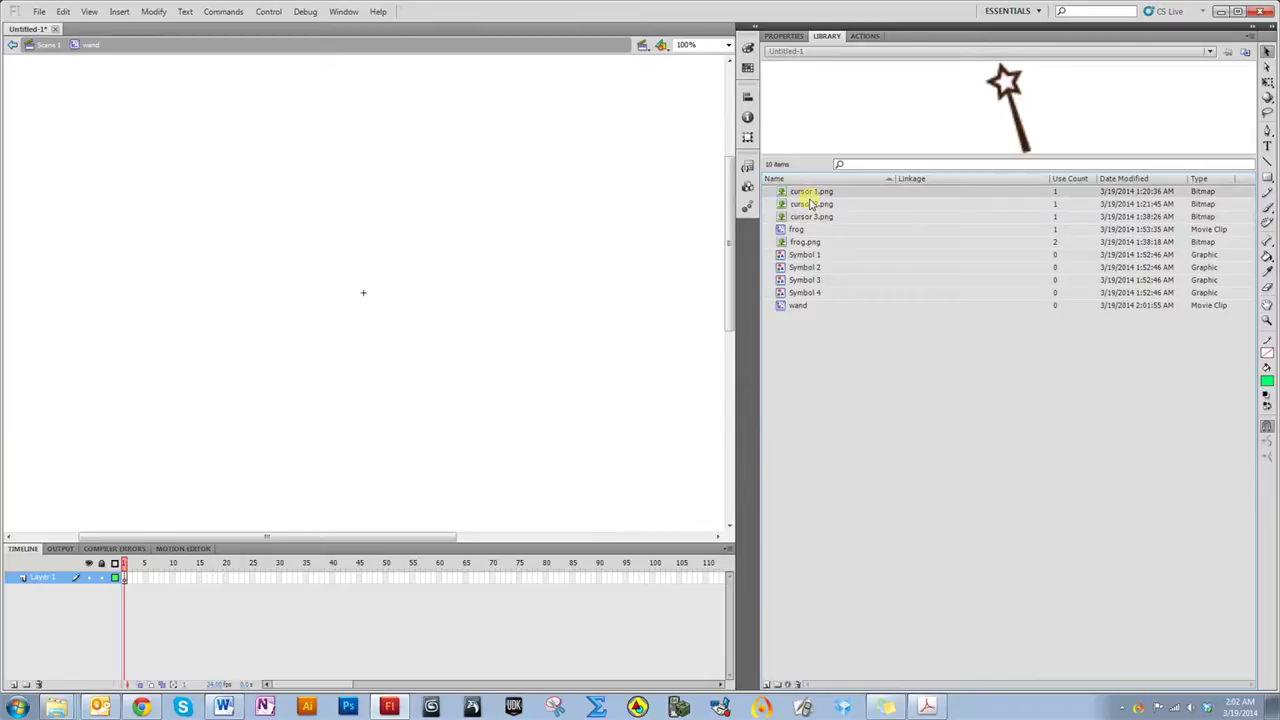
{"action": "double_click", "coordinate": [42, 578]}
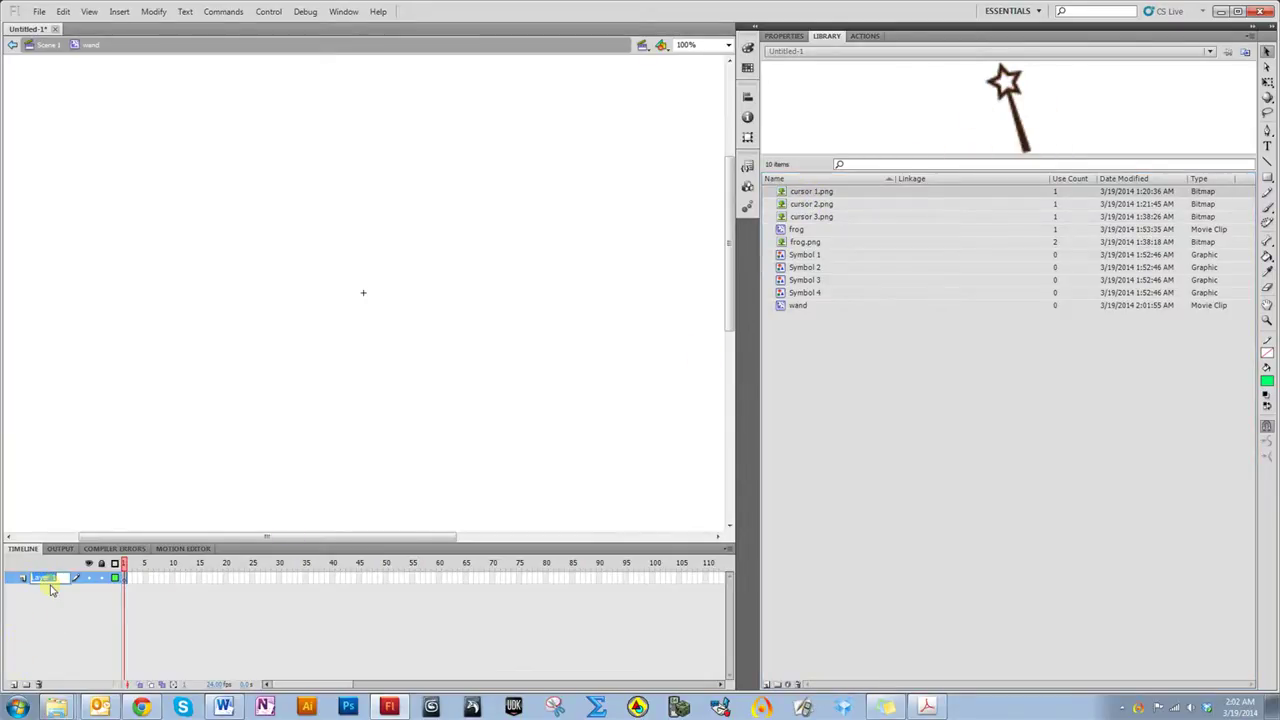
{"action": "type", "text": "wand"}
{"action": "key", "text": "Return"}
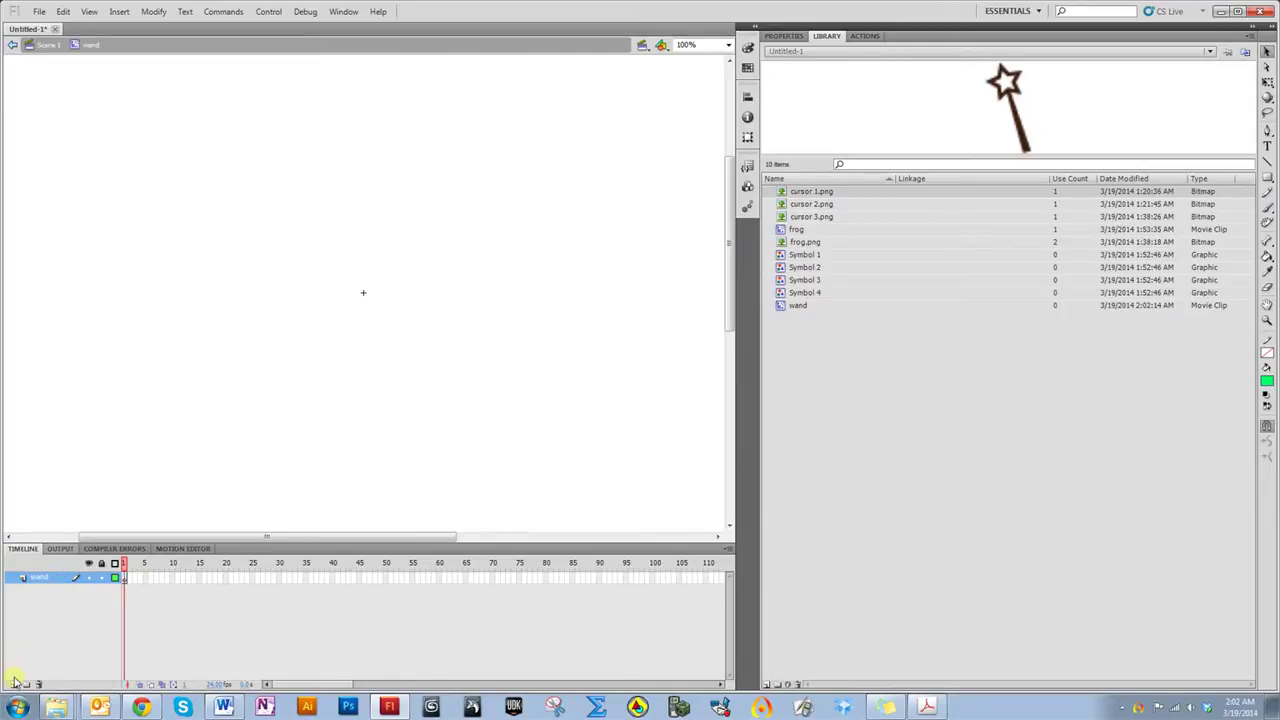
Add a layer above wand named actions
{"action": "left_click", "coordinate": [15, 683]}
{"action": "double_click", "coordinate": [42, 578]}
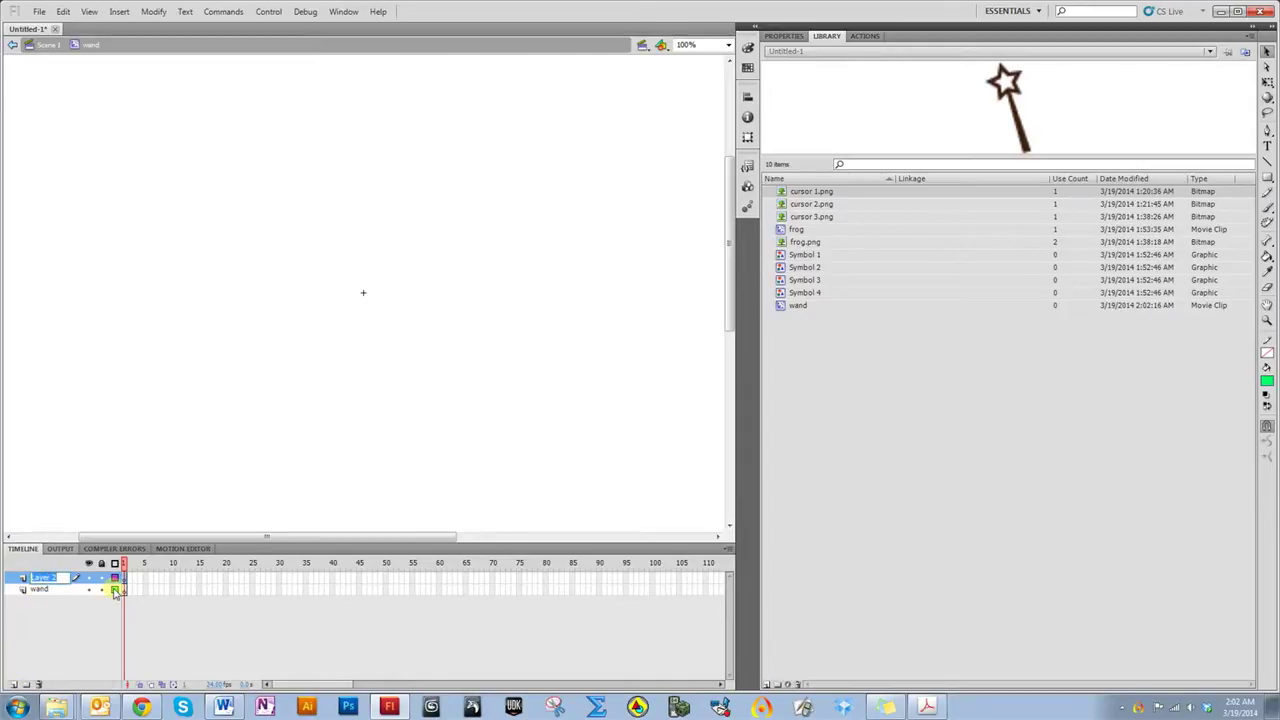
{"action": "type", "text": "actions"}
{"action": "key", "text": "Return"}
Add a top layer named labels
{"action": "left_click", "coordinate": [13, 685]}
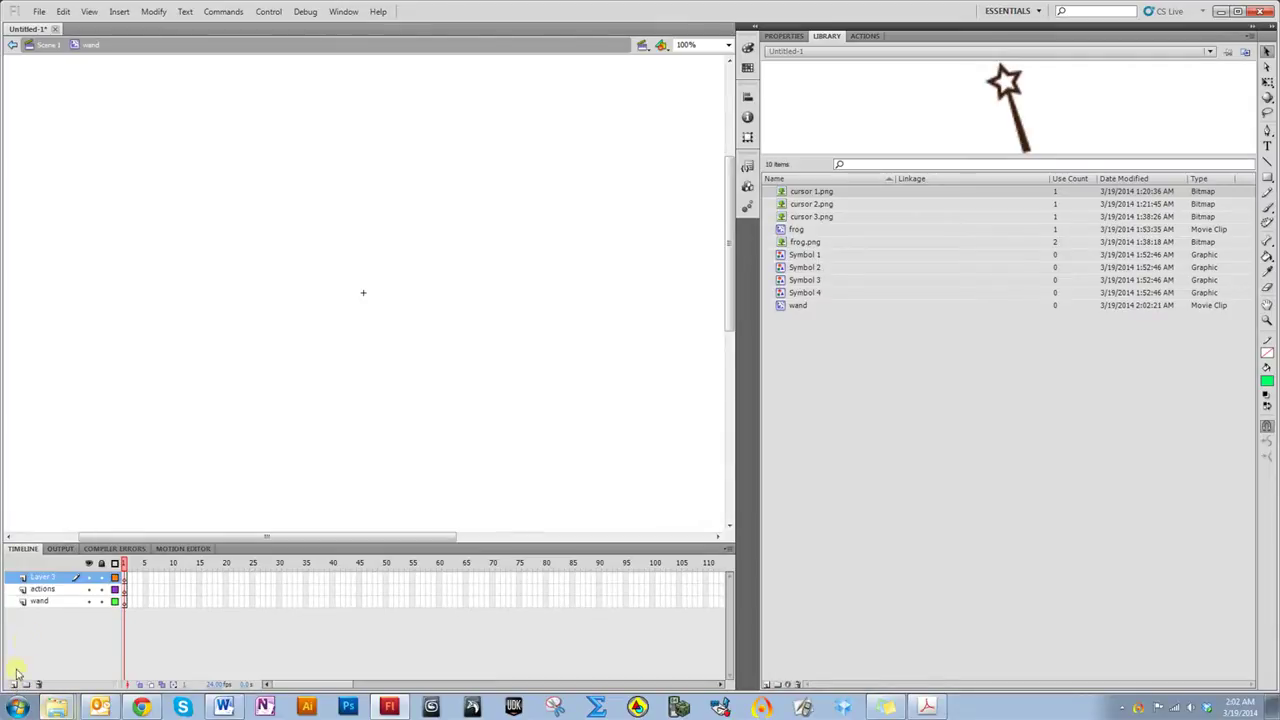
{"action": "double_click", "coordinate": [42, 578]}
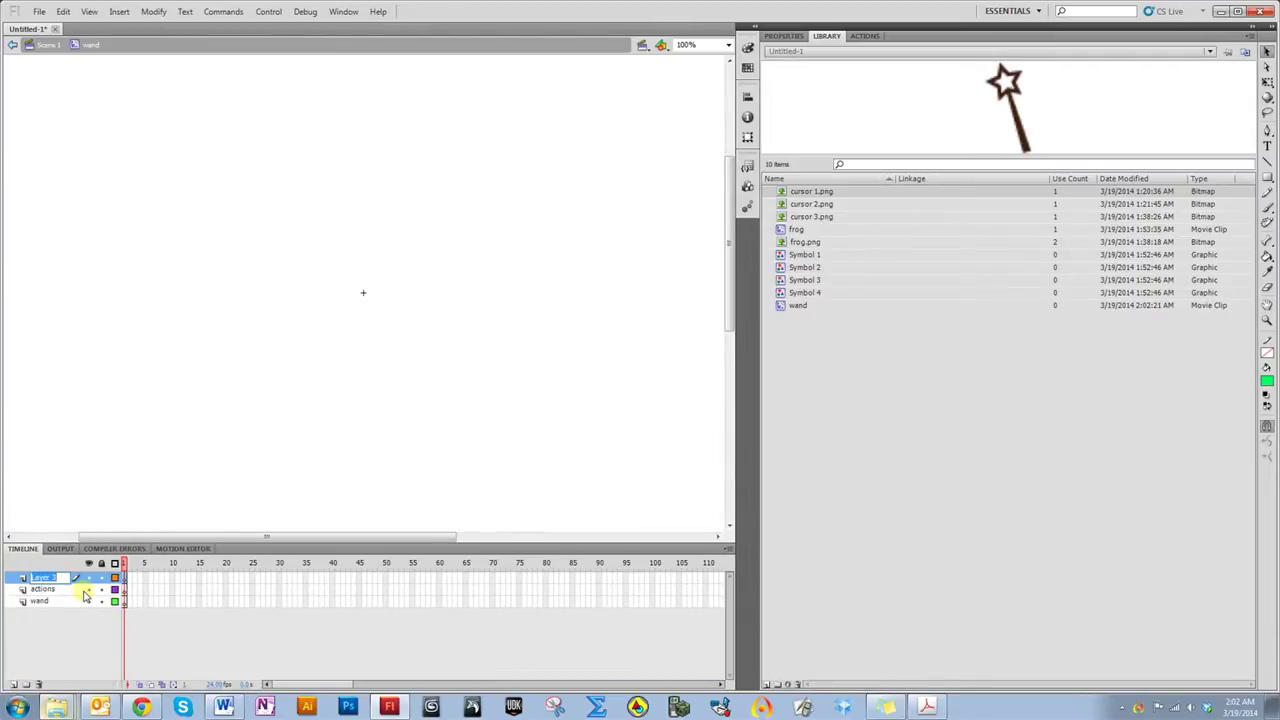
{"action": "type", "text": "labels"}
{"action": "key", "text": "Return"}
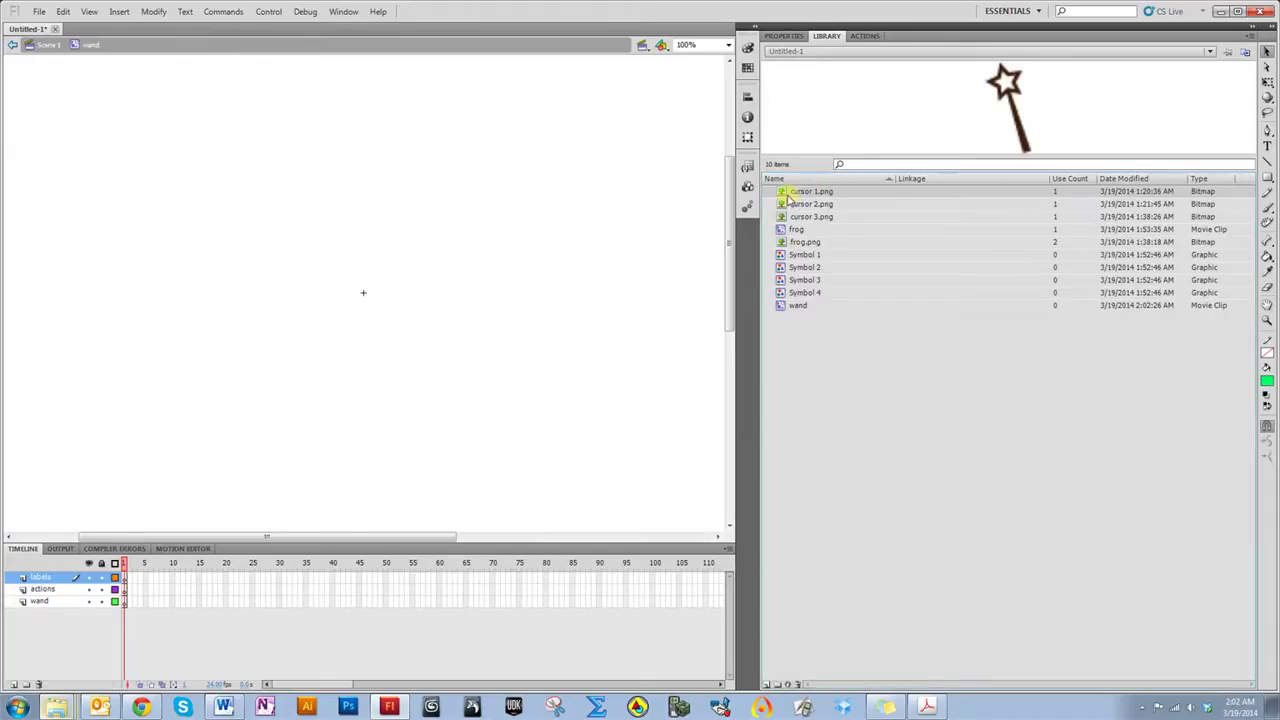
Place cursor 1.png on the symbol's stage at X 0, Y 0
{"action": "left_click_drag", "start_coordinate": [795, 193], "coordinate": [372, 312]}
{"action": "left_click", "coordinate": [783, 37]}
{"action": "left_click", "coordinate": [820, 132]}
{"action": "type", "text": "0"}
{"action": "key", "text": "Tab"}
{"action": "type", "text": "0"}
{"action": "key", "text": "Return"}
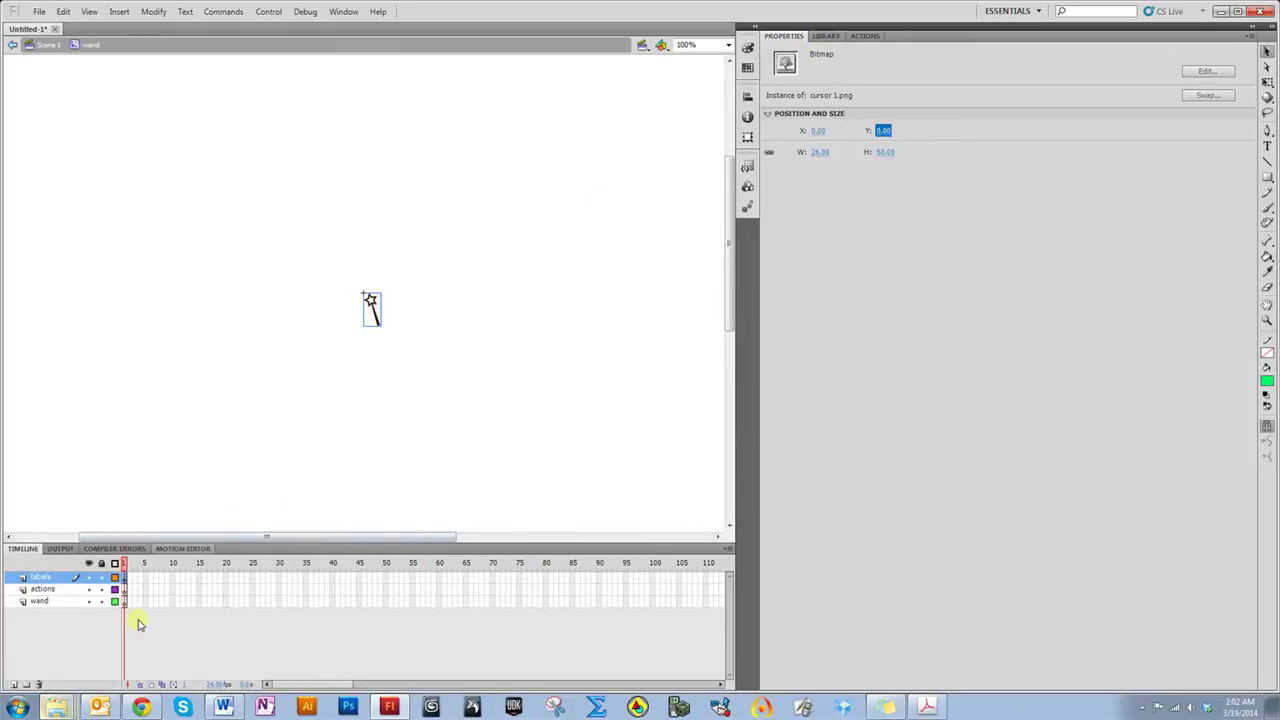
Delete that misplaced bitmap and select frame 1 of the wand layer
{"action": "left_click", "coordinate": [378, 316]}
{"action": "key", "text": "Delete"}
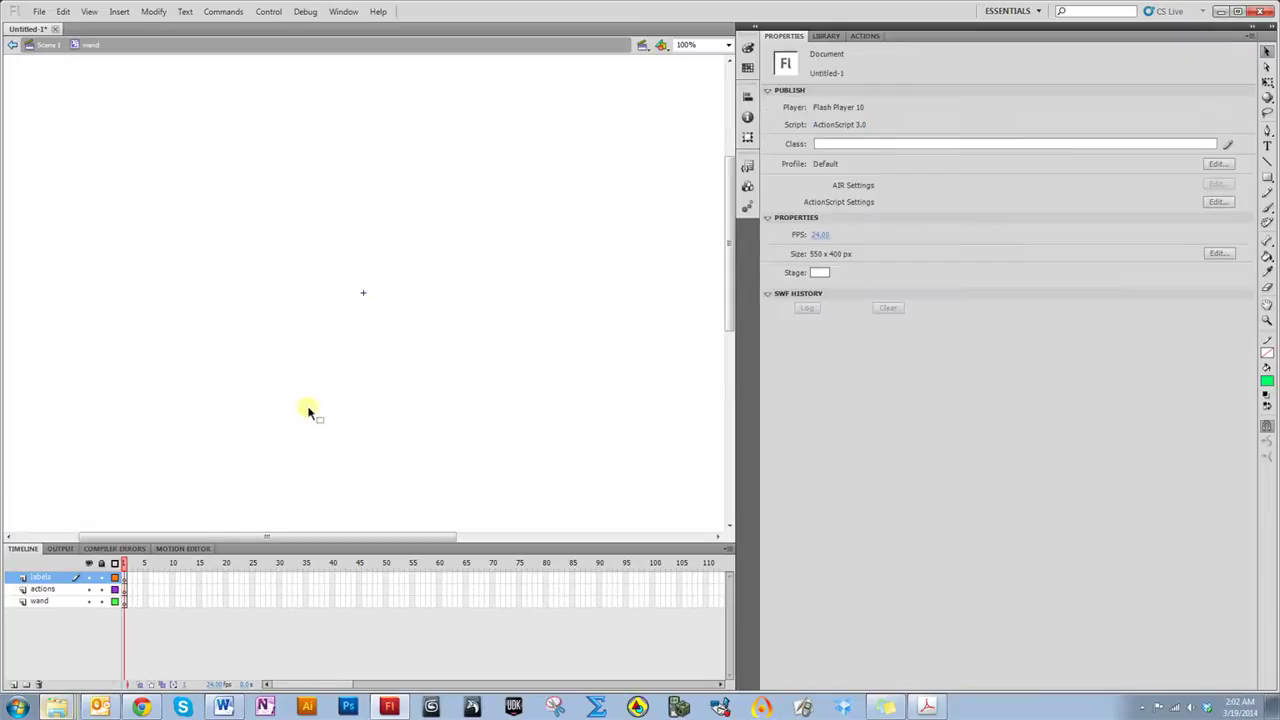
{"action": "left_click", "coordinate": [125, 601]}
{"action": "left_click", "coordinate": [826, 37]}
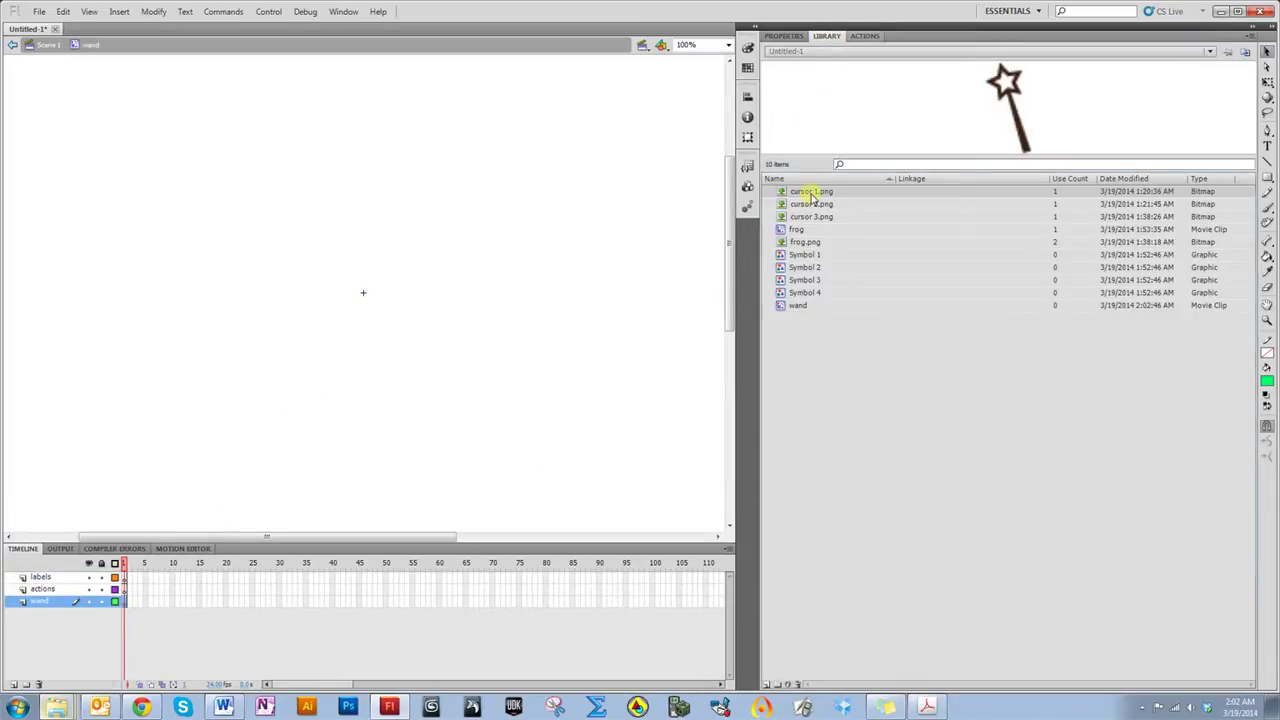
Place cursor 1.png on the wand layer's frame 1 at X 0, Y 0
{"action": "left_click_drag", "start_coordinate": [811, 191], "coordinate": [372, 310]}
{"action": "left_click", "coordinate": [783, 36]}
{"action": "left_click", "coordinate": [817, 131]}
{"action": "type", "text": "0"}
{"action": "left_click", "coordinate": [884, 131]}
{"action": "type", "text": "0"}
{"action": "key", "text": "Return"}
{"action": "left_click", "coordinate": [366, 409]}
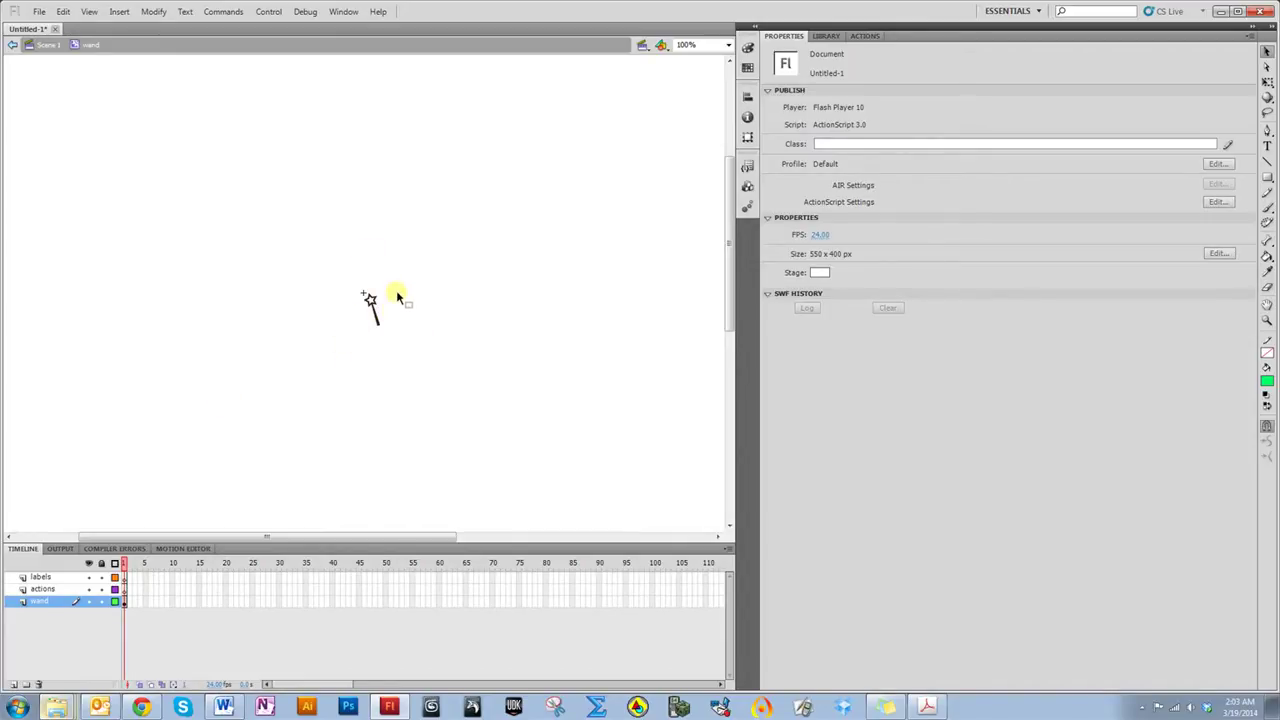
Select the labels layer's frame 1 and its frame label field, then clear the selection
{"action": "left_click", "coordinate": [124, 580]}
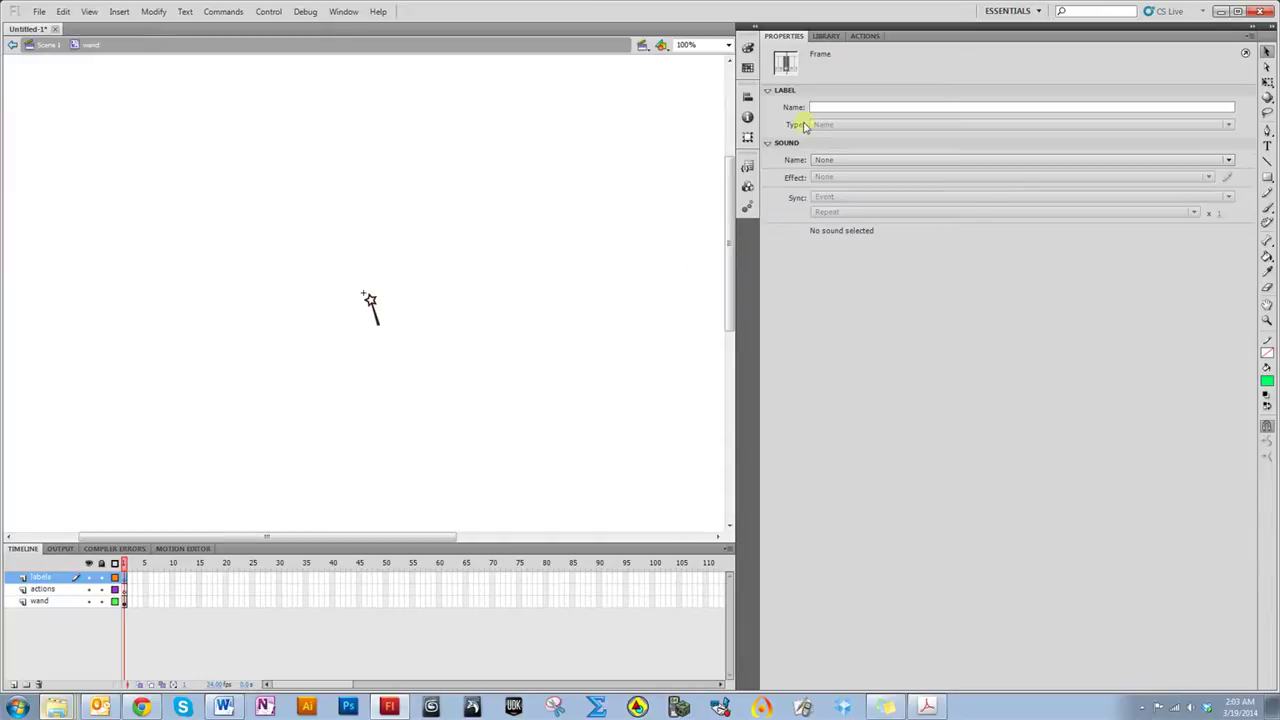
{"action": "left_click", "coordinate": [826, 106]}
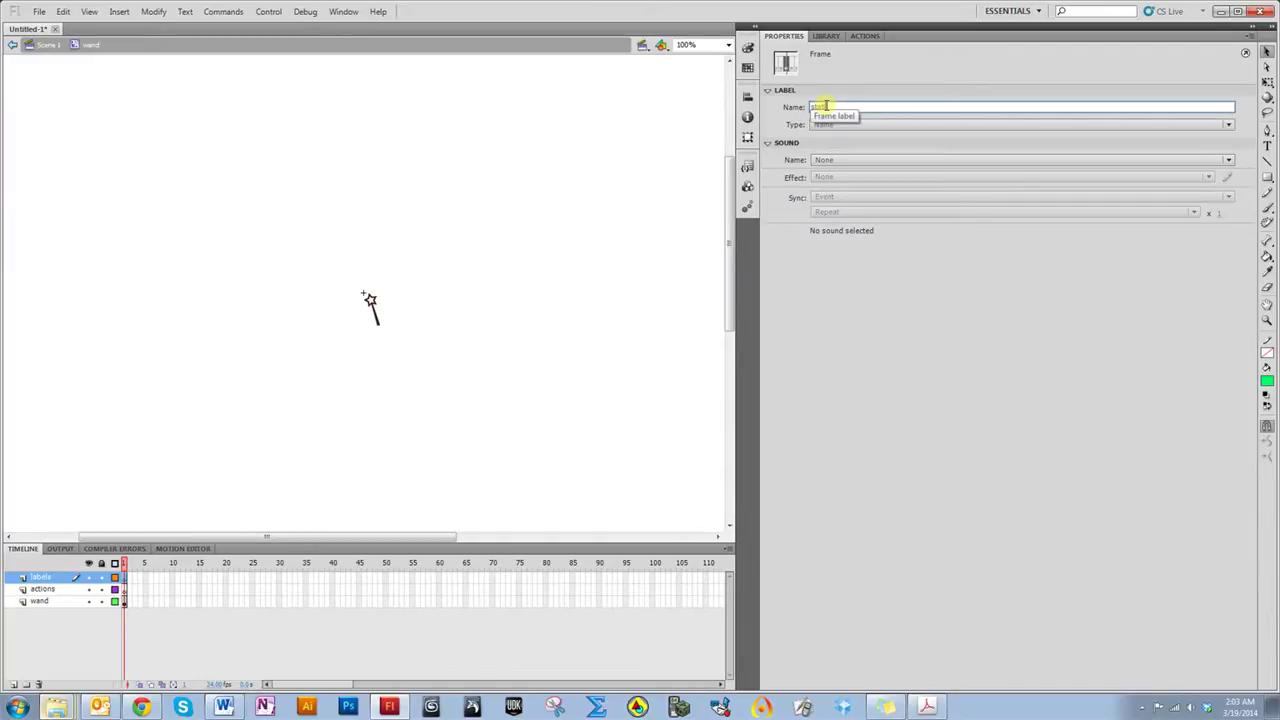
{"action": "left_click", "coordinate": [420, 376]}
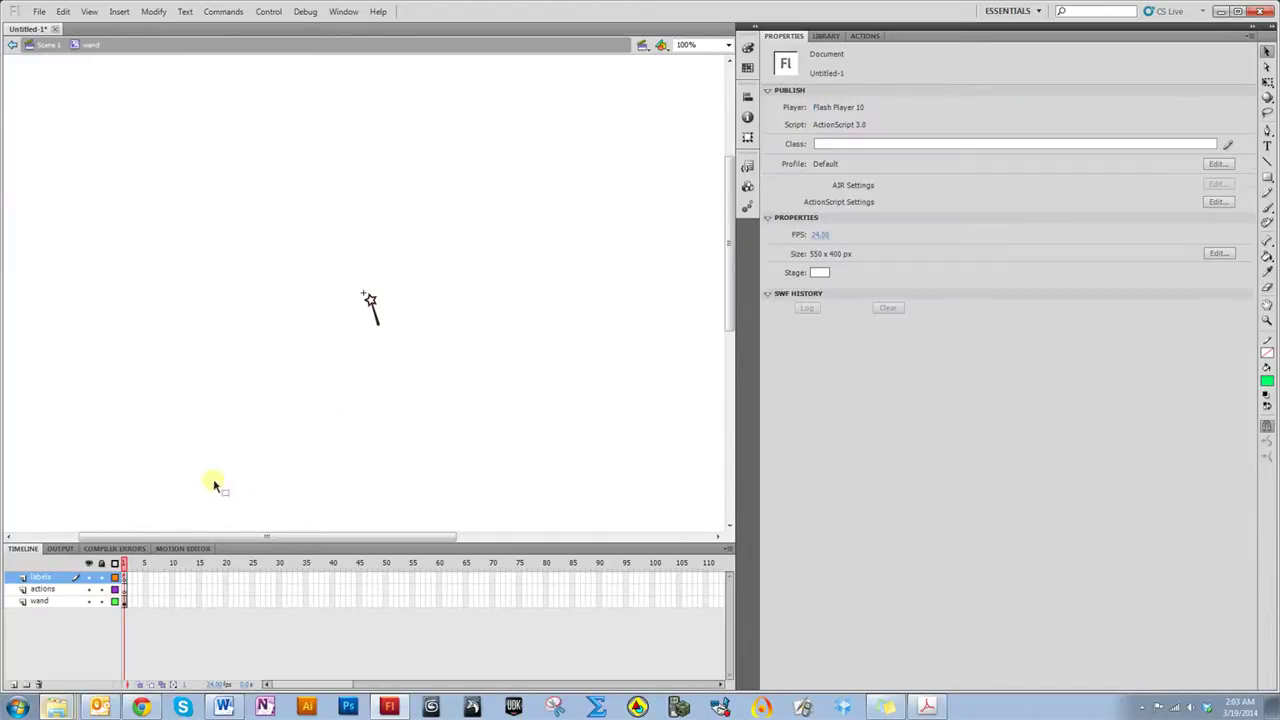
Preview cursor 2.png in the library and bring up frame options at the wand layer's frame 2
{"action": "left_click", "coordinate": [129, 602]}
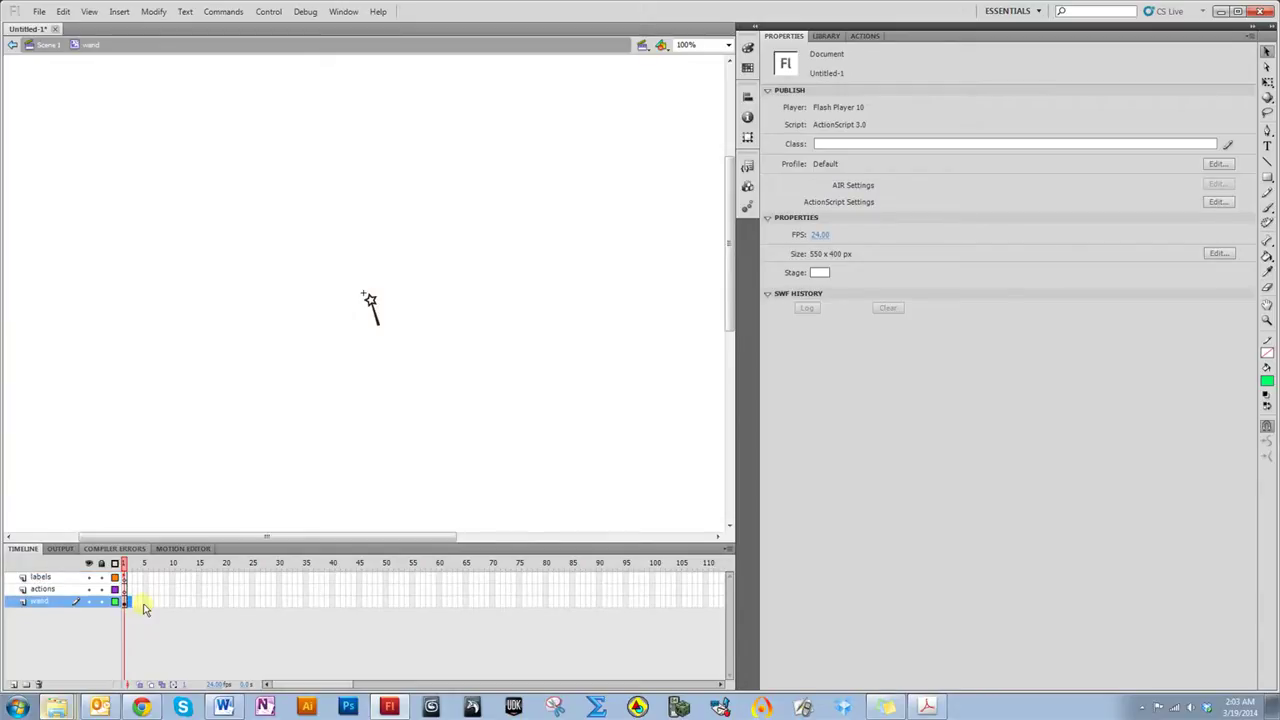
{"action": "left_click", "coordinate": [826, 36]}
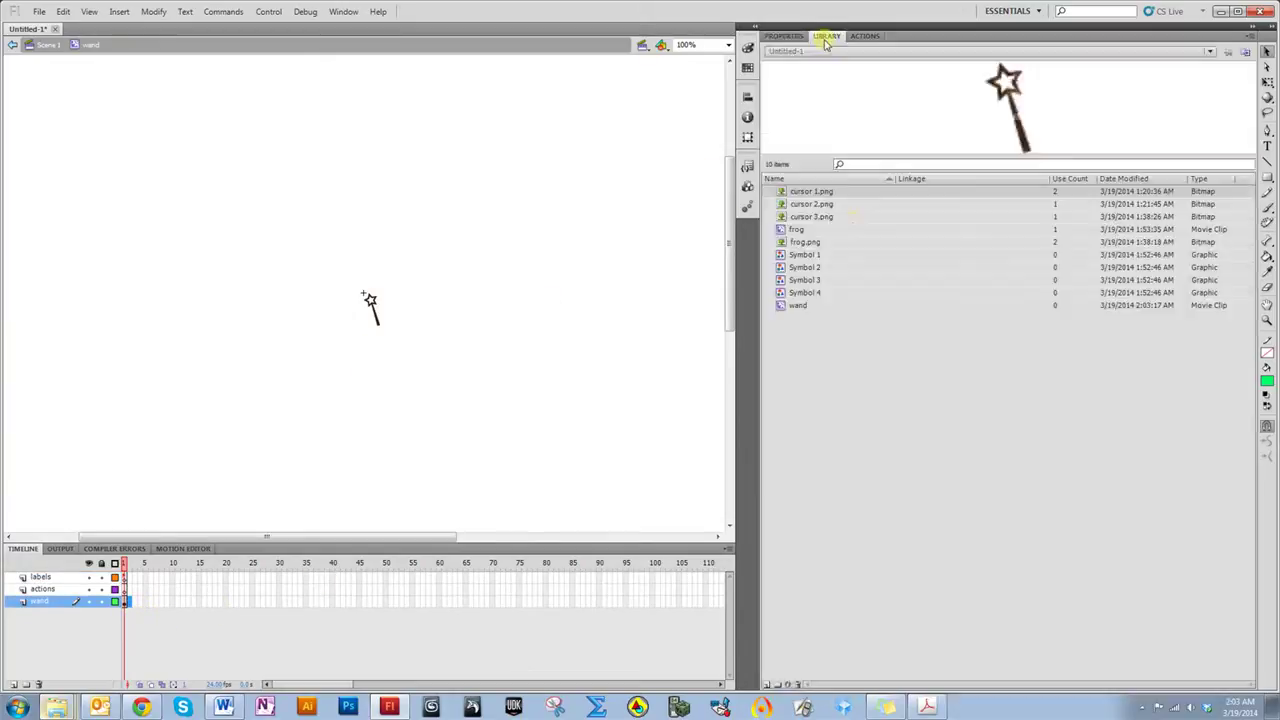
{"action": "left_click", "coordinate": [820, 203]}
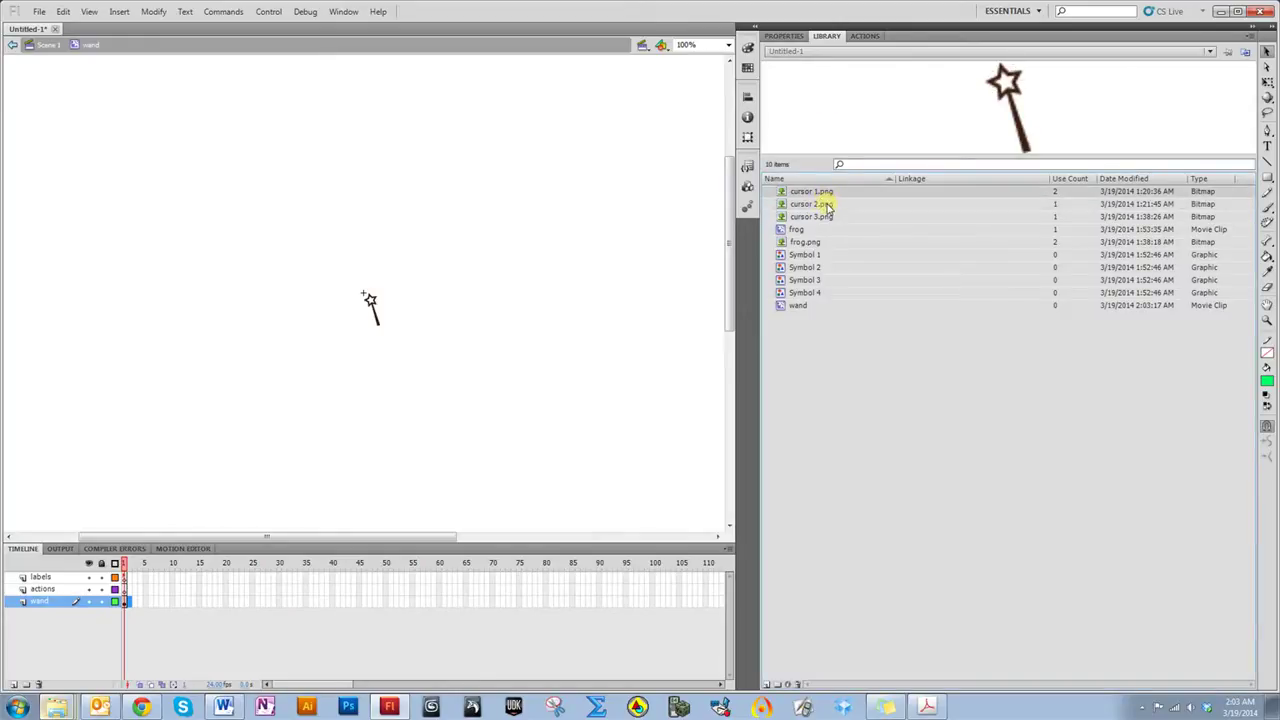
{"action": "left_click", "coordinate": [825, 194]}
{"action": "left_click", "coordinate": [827, 207]}
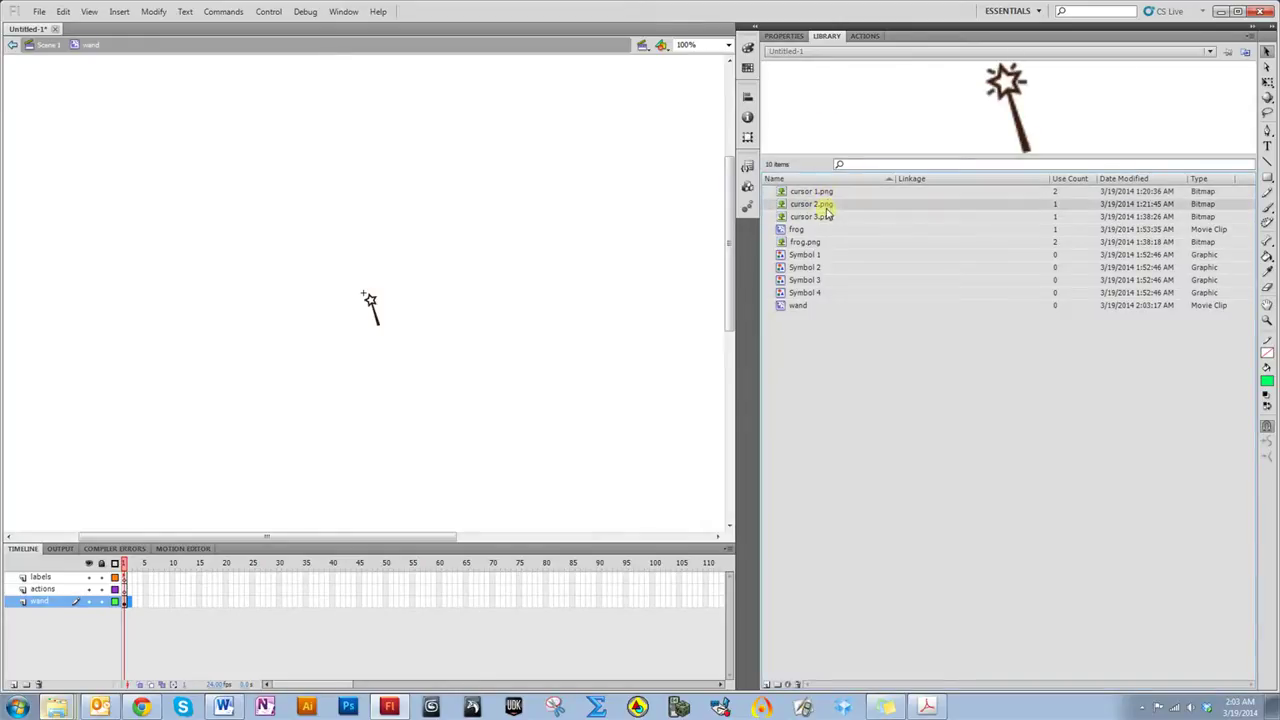
{"action": "right_click", "coordinate": [129, 607]}
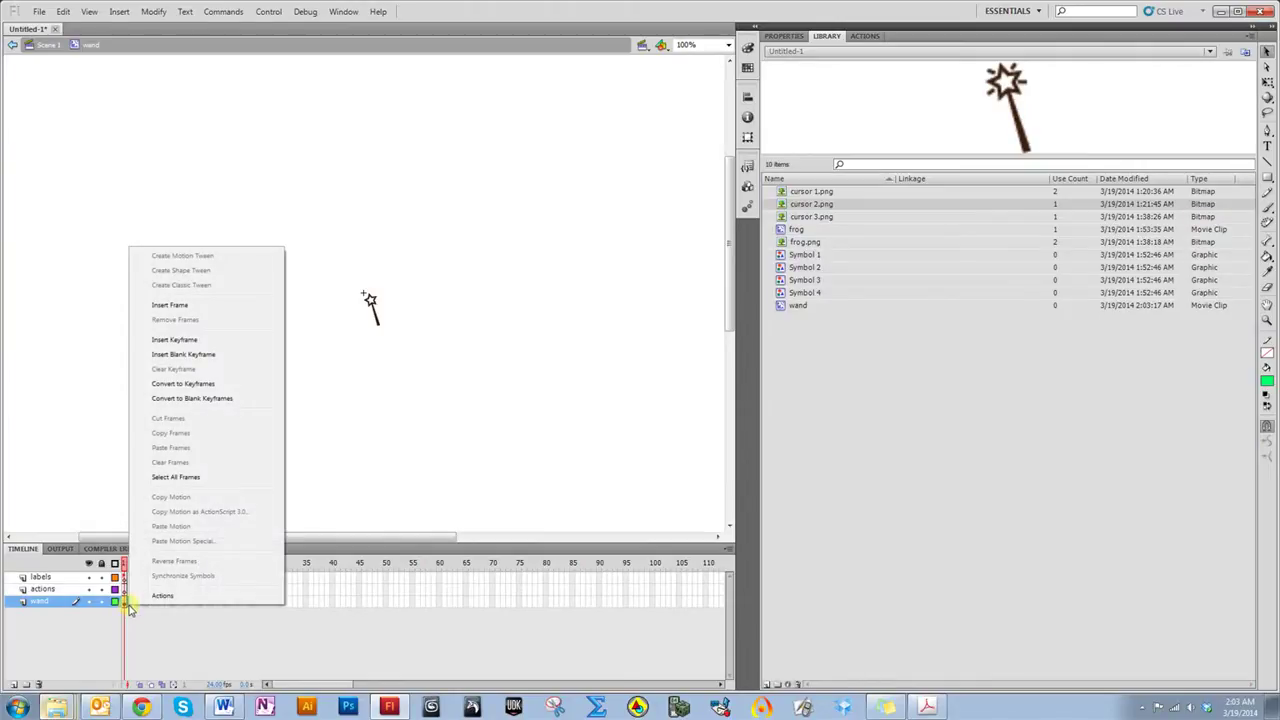
Add a blank keyframe at frame 2 holding cursor 2.png at X 0, Y 0
{"action": "left_click", "coordinate": [226, 359]}
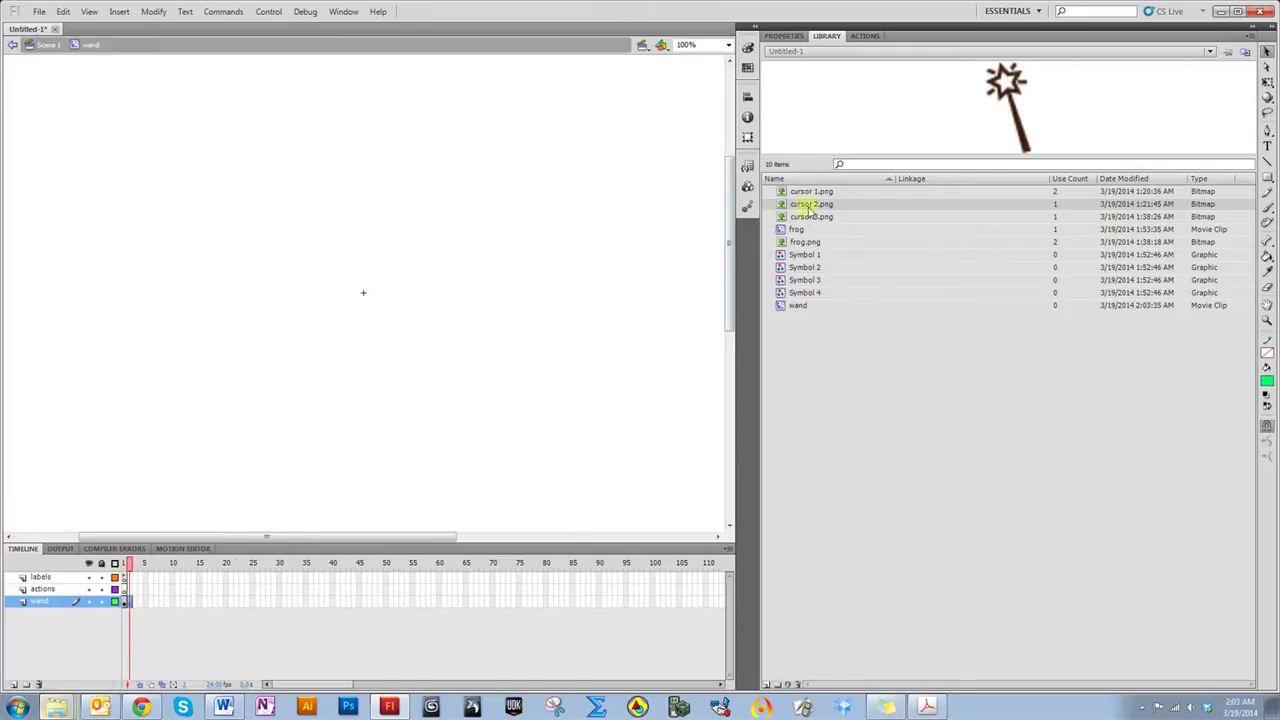
{"action": "left_click_drag", "start_coordinate": [808, 206], "coordinate": [373, 305]}
{"action": "left_click", "coordinate": [784, 36]}
{"action": "left_click", "coordinate": [820, 133]}
{"action": "type", "text": "0"}
{"action": "left_click", "coordinate": [884, 131]}
{"action": "type", "text": "0"}
{"action": "key", "text": "Return"}
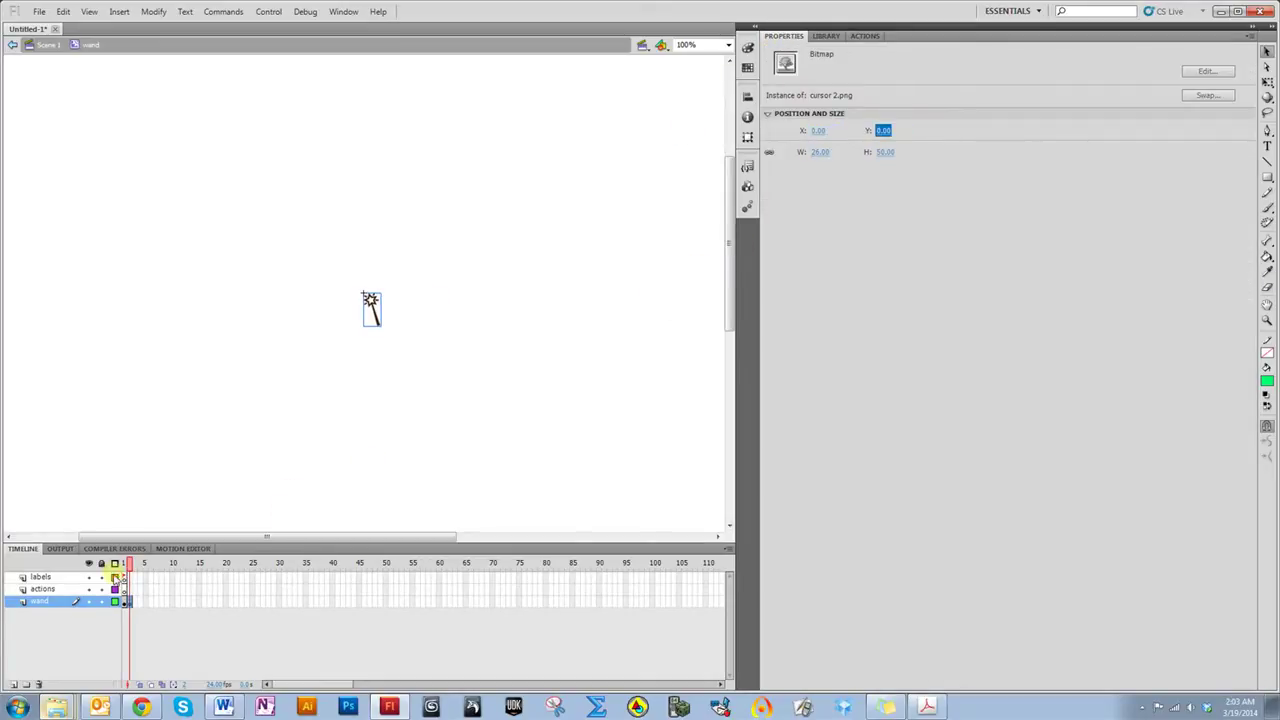
{"action": "left_click", "coordinate": [125, 563]}
{"action": "left_click", "coordinate": [125, 568]}
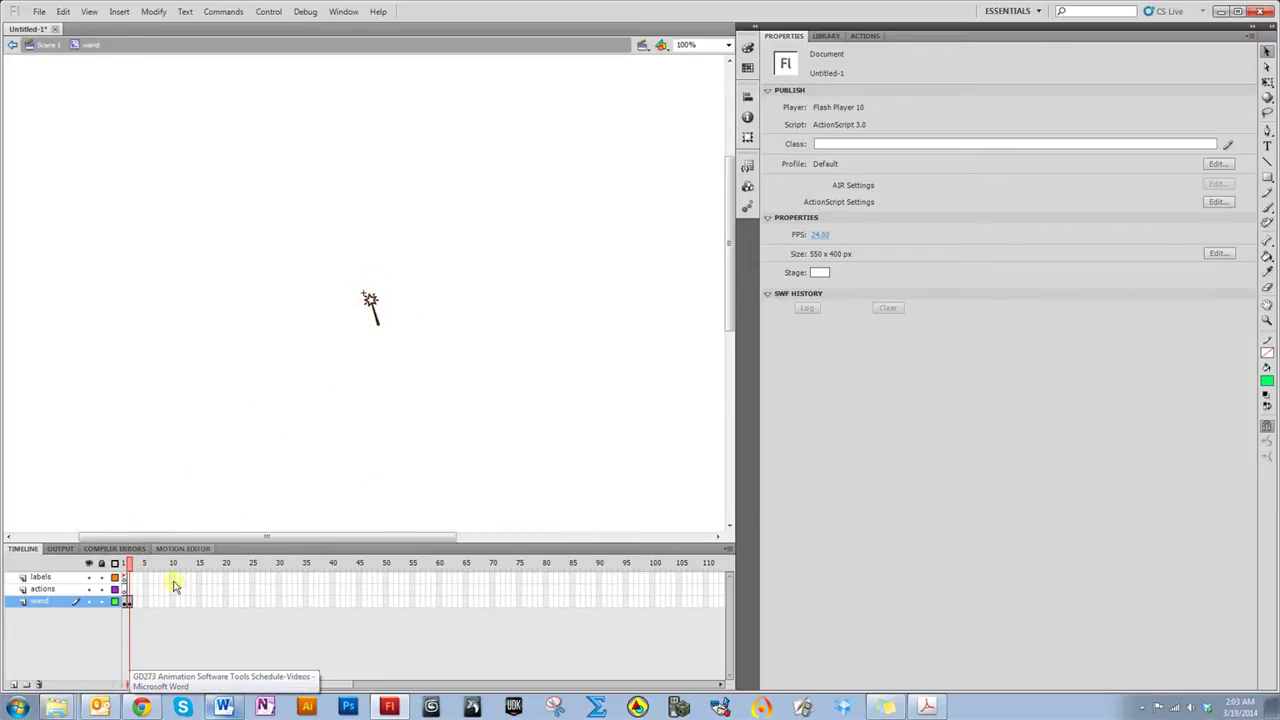
Insert keyframes on the wand layer at frame 5 and a later frame
{"action": "right_click", "coordinate": [144, 608]}
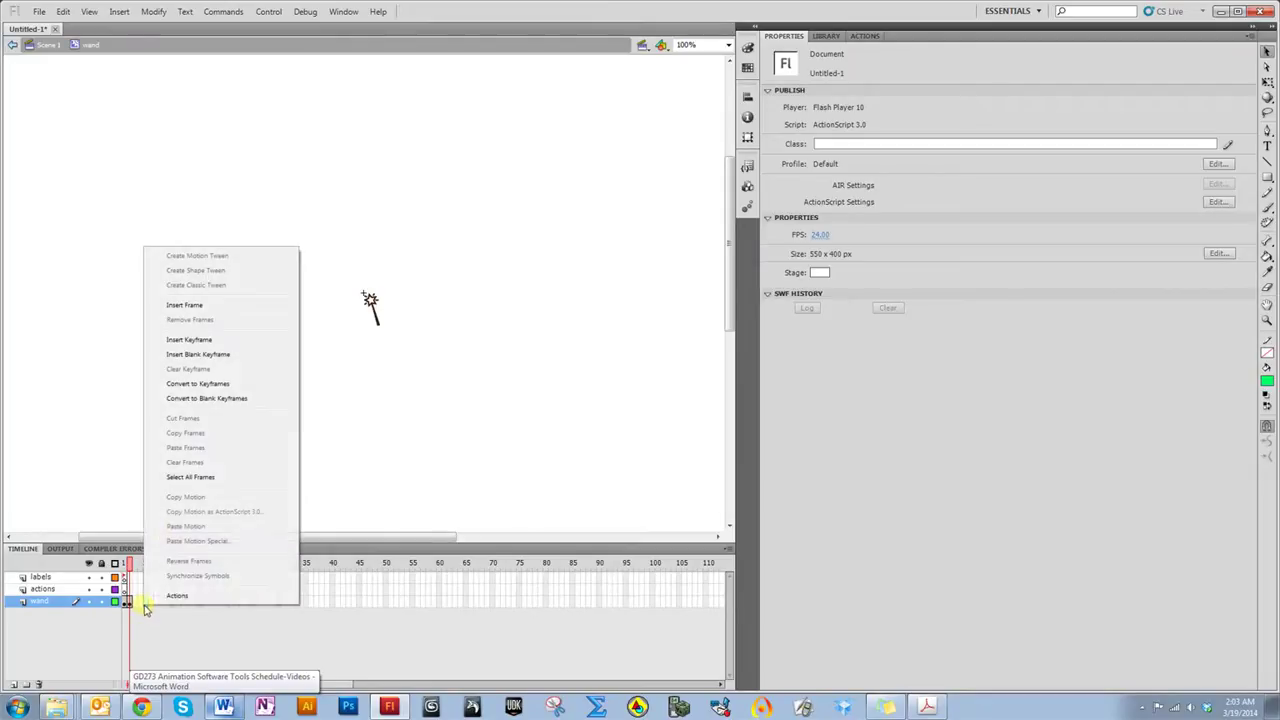
{"action": "left_click", "coordinate": [189, 341]}
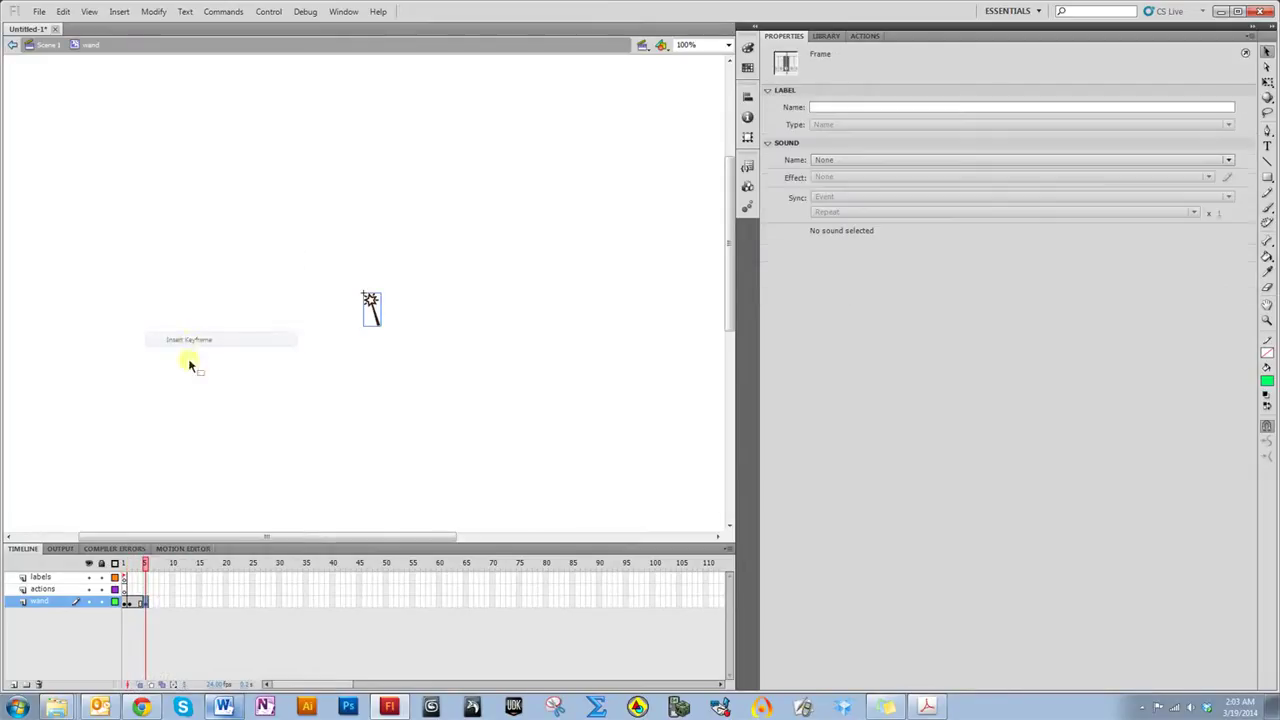
{"action": "left_click", "coordinate": [160, 610]}
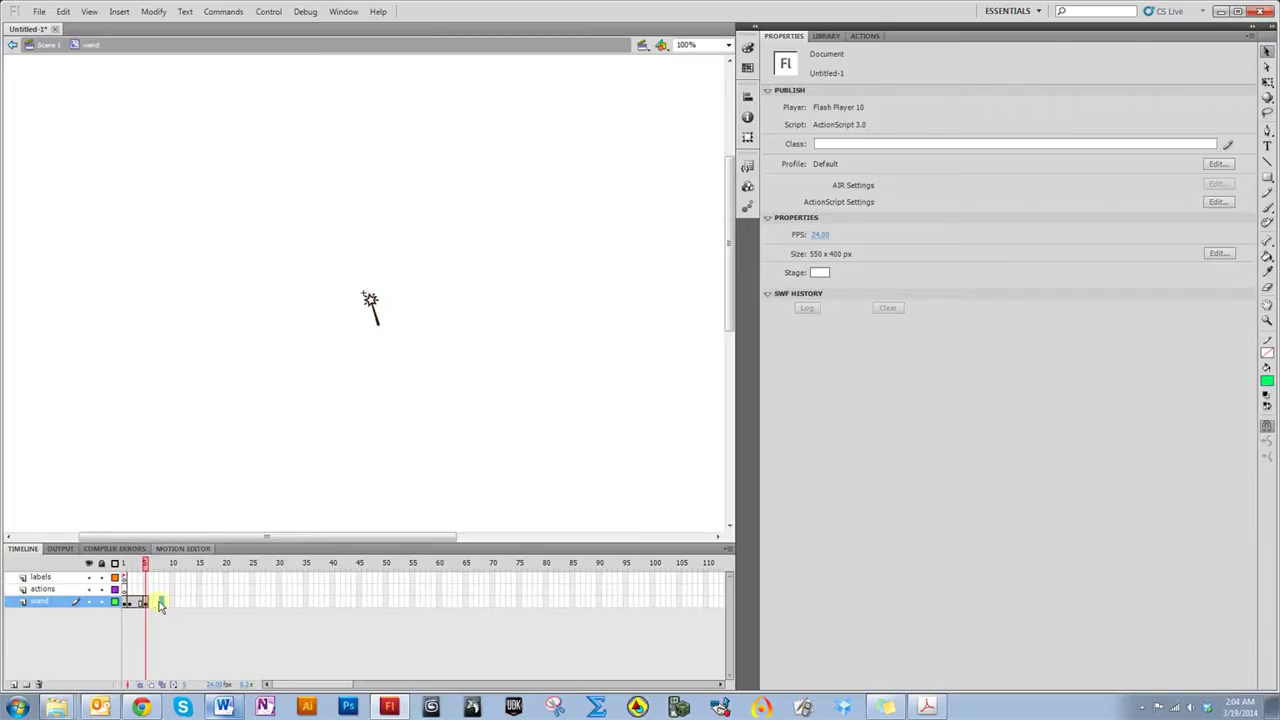
{"action": "right_click", "coordinate": [161, 604]}
{"action": "left_click", "coordinate": [225, 304]}
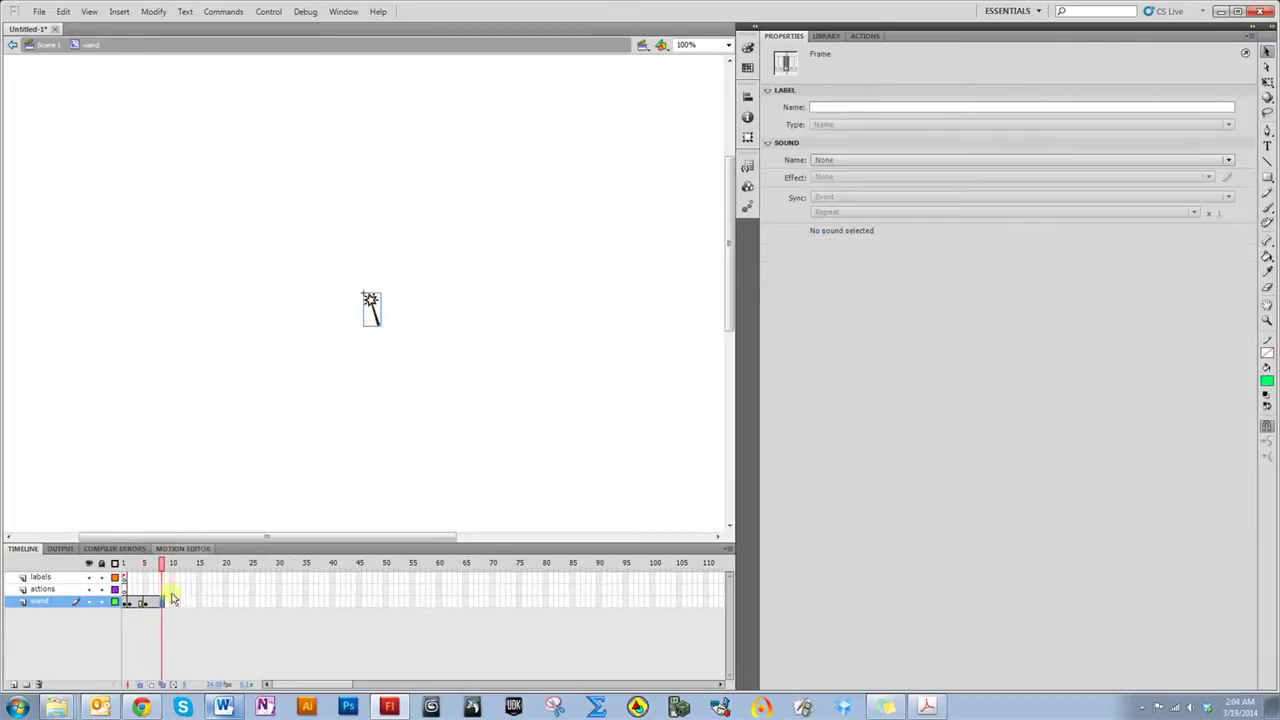
{"action": "left_click", "coordinate": [161, 608]}
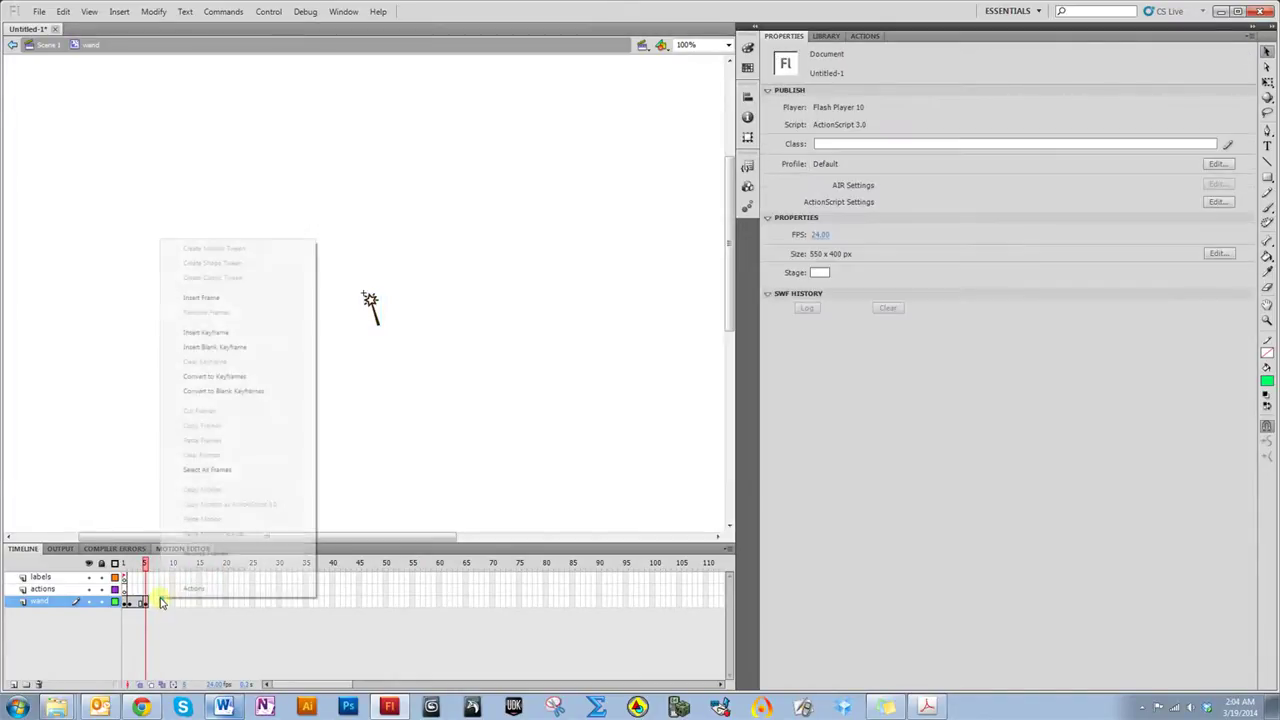
{"action": "right_click", "coordinate": [161, 608]}
{"action": "left_click", "coordinate": [193, 334]}
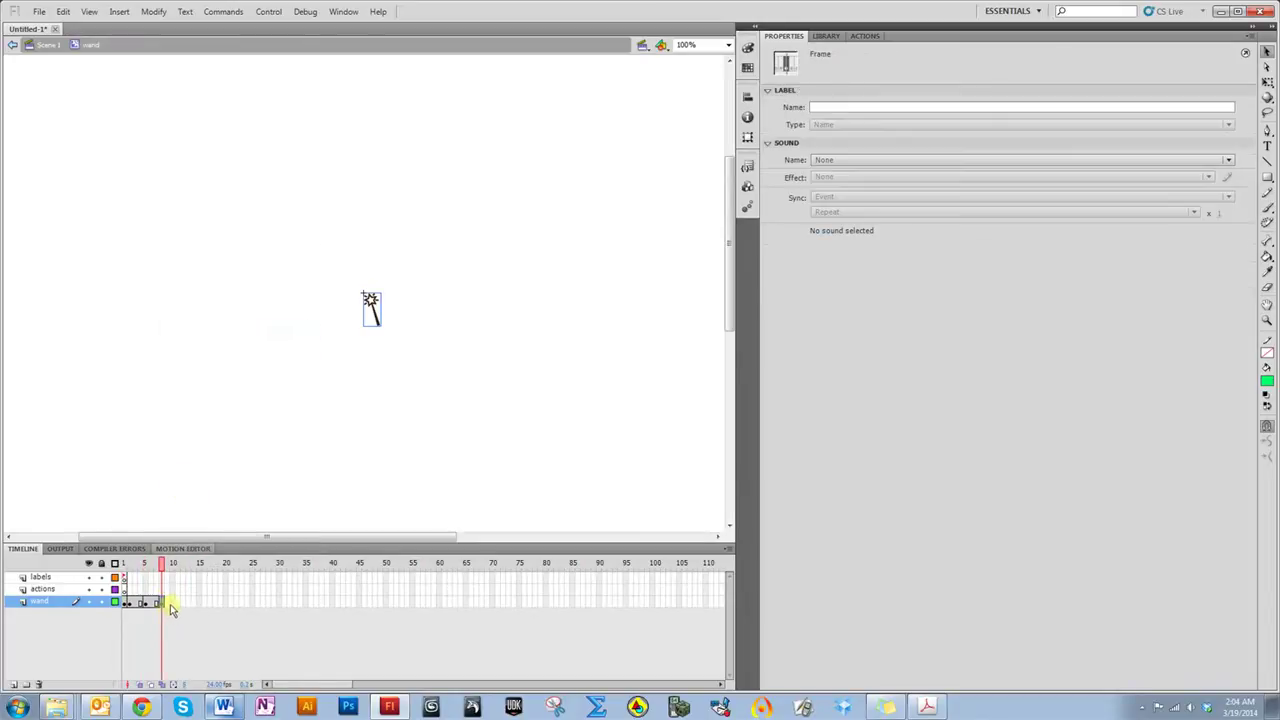
Add a keyframe at frame 11 and extend the wand layer with more frames
{"action": "left_click", "coordinate": [174, 604]}
{"action": "right_click", "coordinate": [171, 602]}
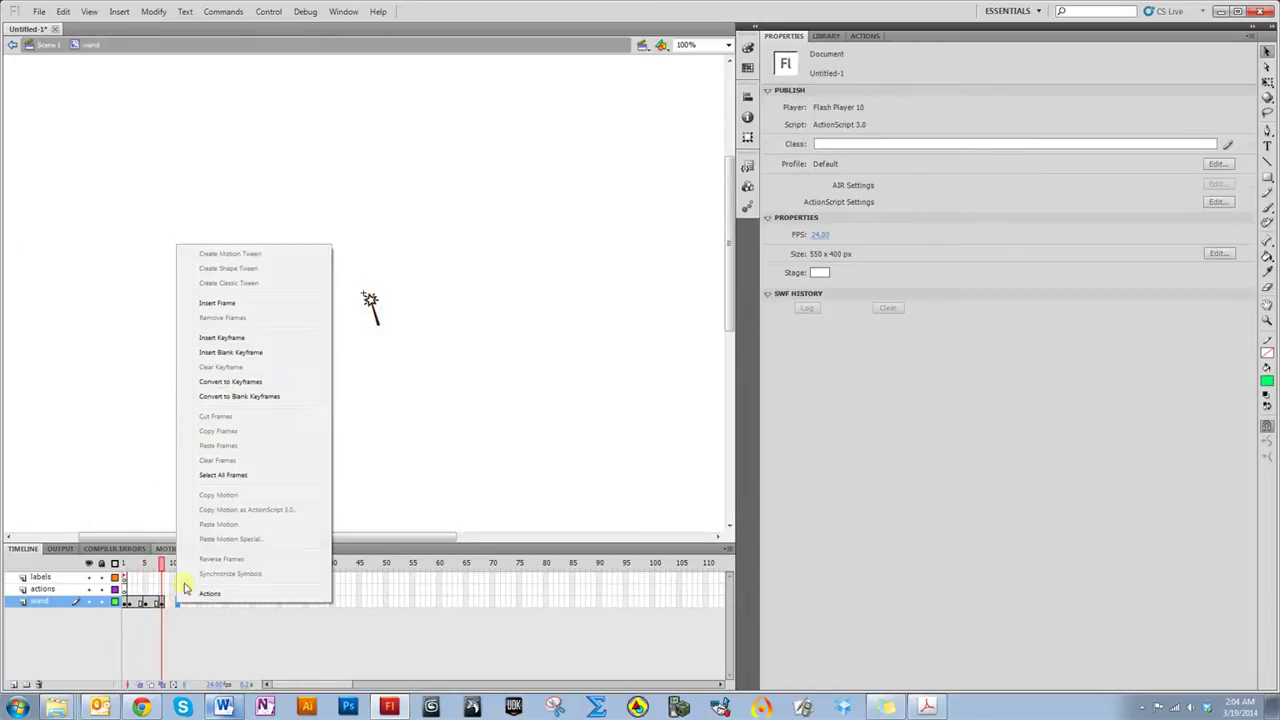
{"action": "left_click", "coordinate": [222, 338]}
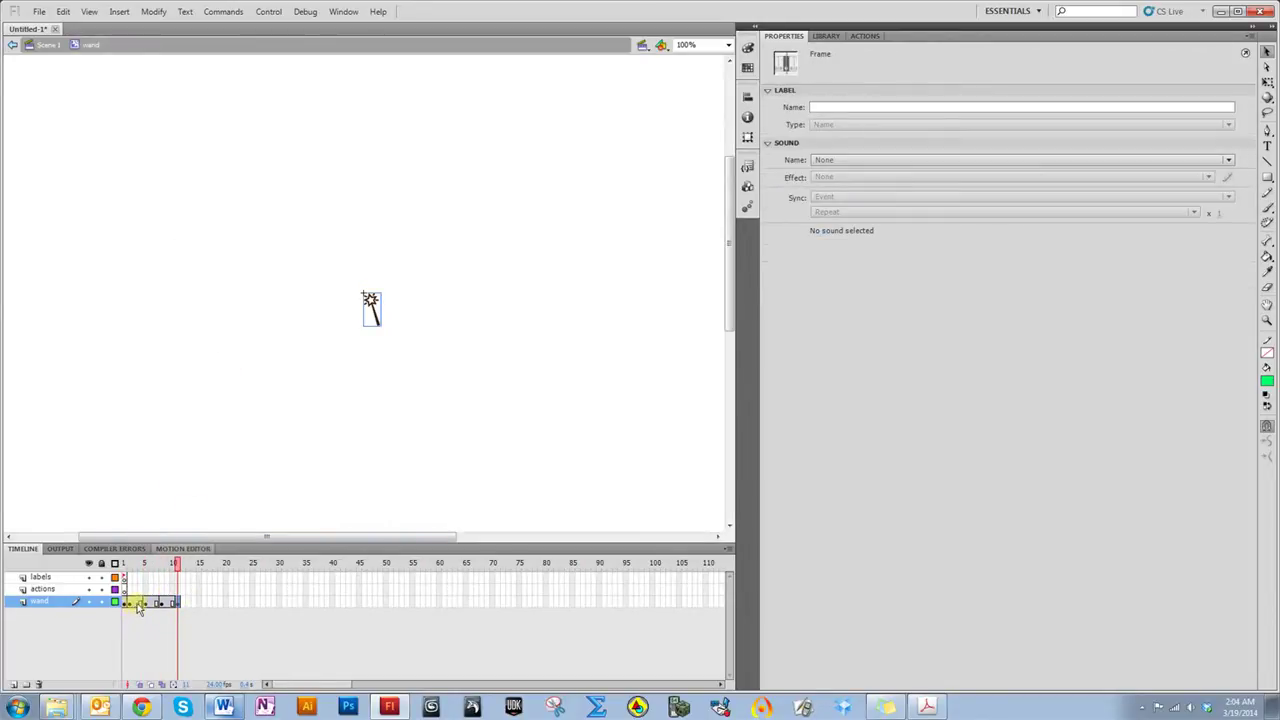
{"action": "left_click", "coordinate": [188, 604]}
{"action": "right_click", "coordinate": [188, 604]}
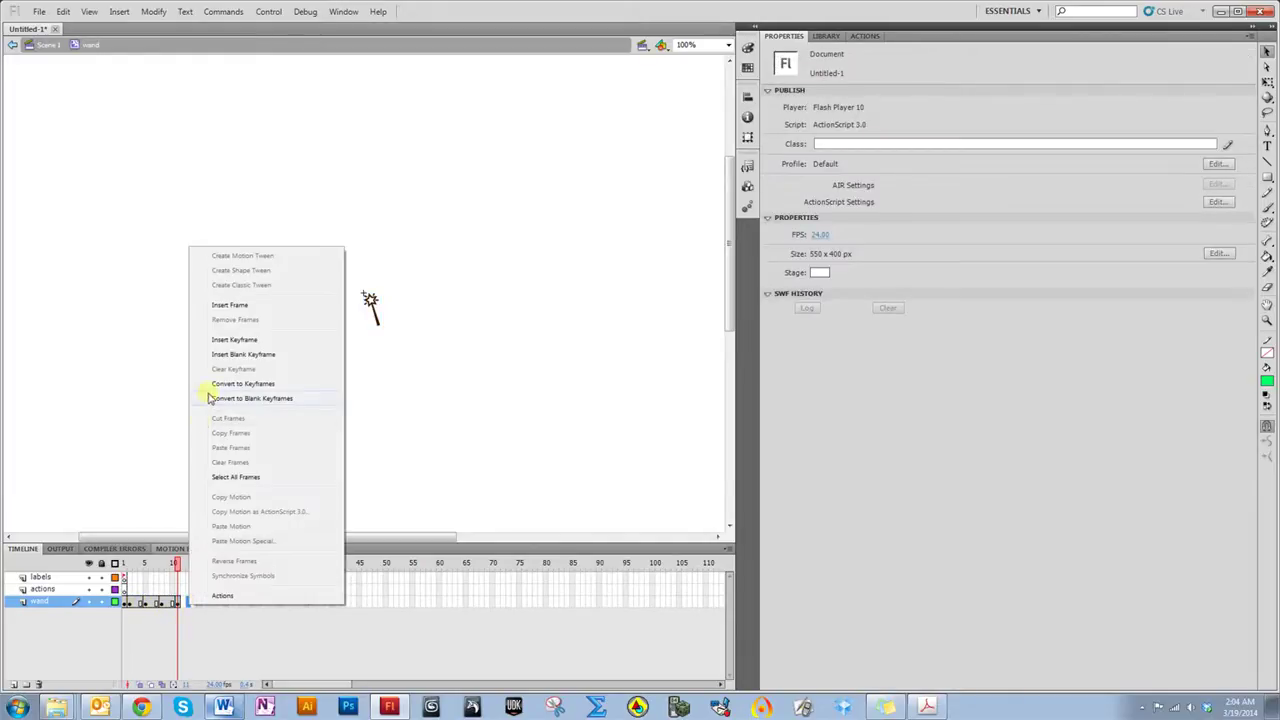
{"action": "left_click", "coordinate": [222, 306]}
Delete the duplicated wand bitmaps from frame 5 and the later keyframe
{"action": "left_click_drag", "start_coordinate": [188, 565], "coordinate": [130, 577]}
{"action": "left_click", "coordinate": [147, 606]}
{"action": "left_click", "coordinate": [371, 307]}
{"action": "key", "text": "Delete"}
{"action": "left_click", "coordinate": [183, 604]}
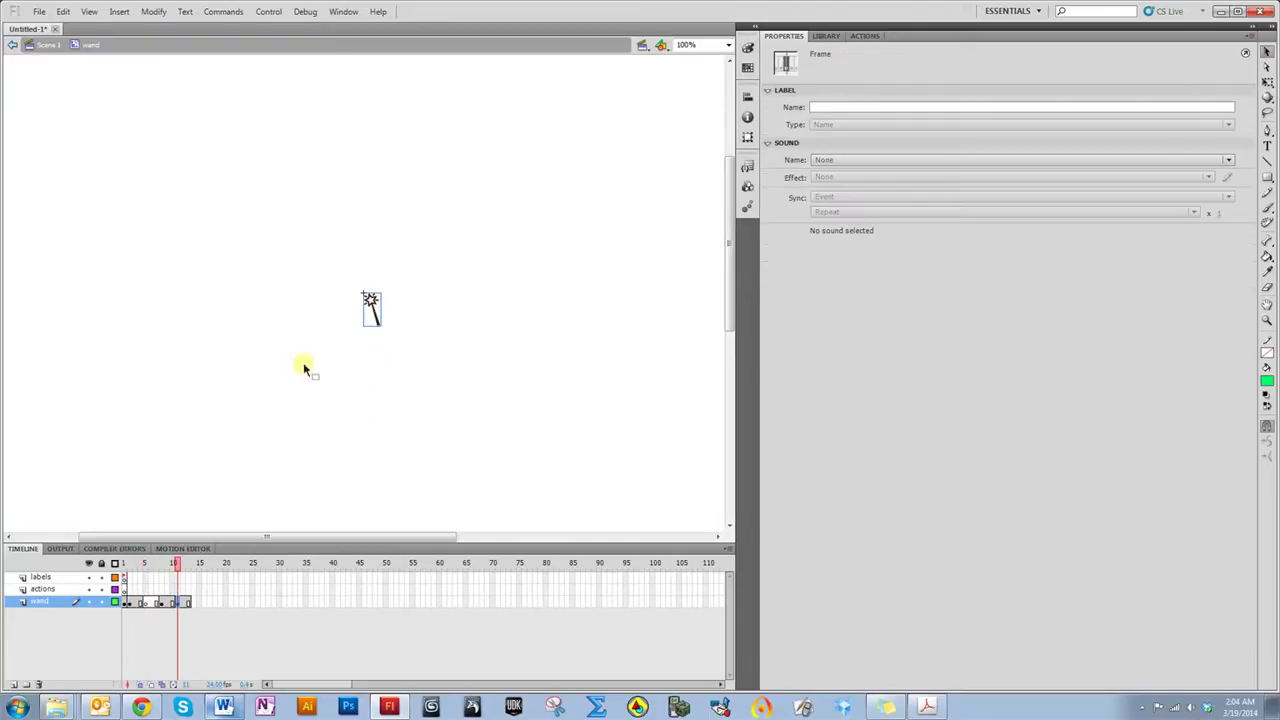
{"action": "left_click", "coordinate": [371, 318]}
{"action": "key", "text": "Delete"}
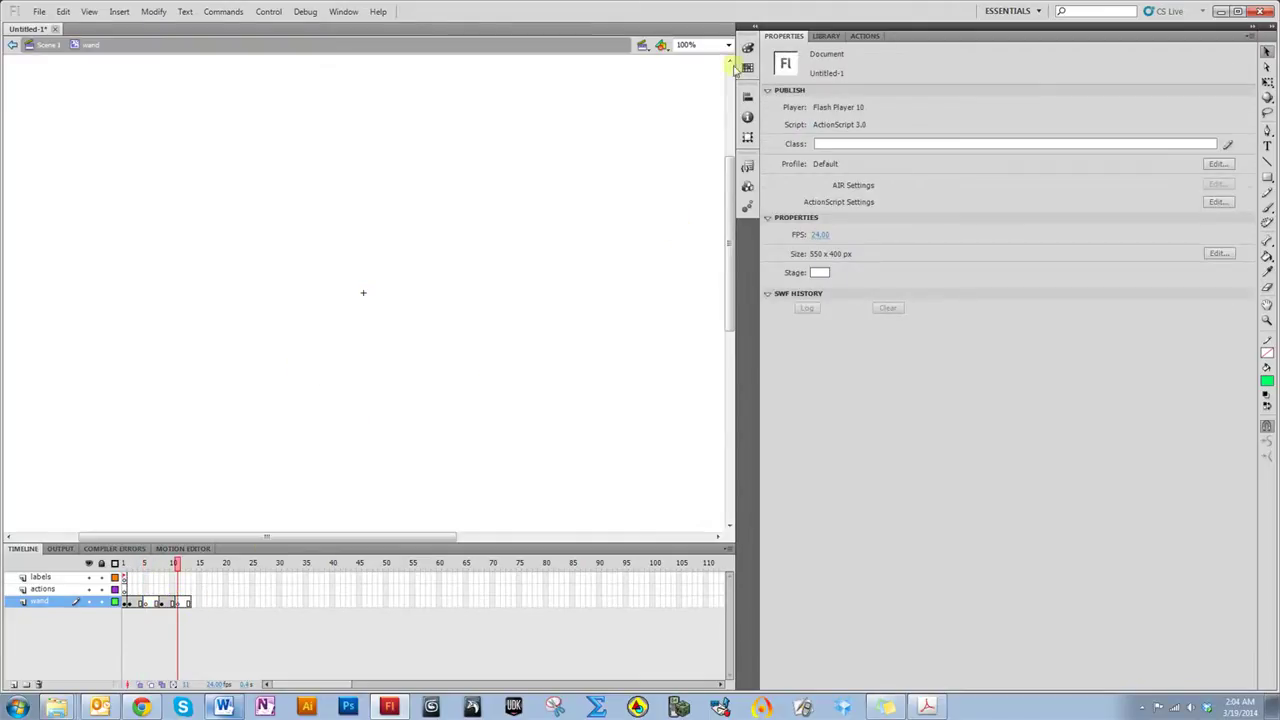
Place cursor 1.png on frame 5 at X 0, Y 0
{"action": "left_click", "coordinate": [146, 605]}
{"action": "left_click", "coordinate": [826, 36]}
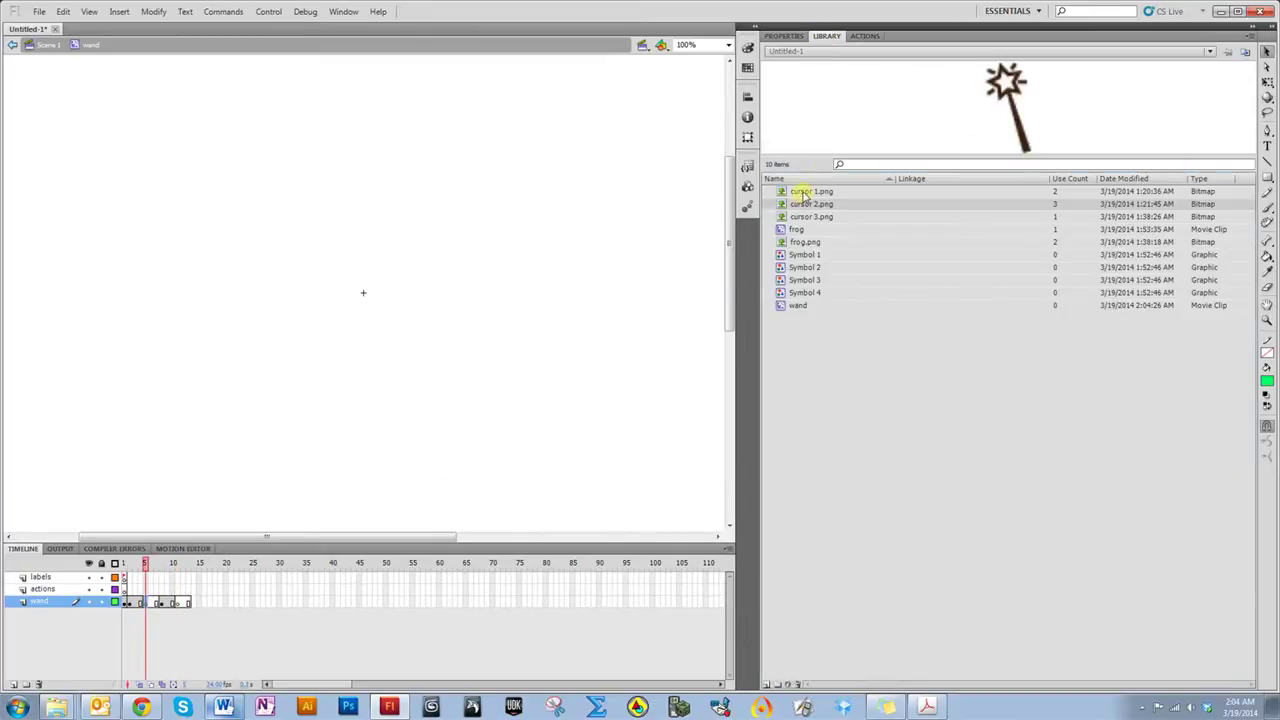
{"action": "left_click_drag", "start_coordinate": [803, 196], "coordinate": [372, 305]}
{"action": "left_click", "coordinate": [784, 36]}
{"action": "left_click", "coordinate": [814, 133]}
{"action": "type", "text": "0"}
{"action": "left_click", "coordinate": [887, 131]}
{"action": "type", "text": "0"}
{"action": "key", "text": "Return"}
Place cursor 1.png on the frame 13 keyframe at the origin and preview the frames
{"action": "left_click", "coordinate": [179, 601]}
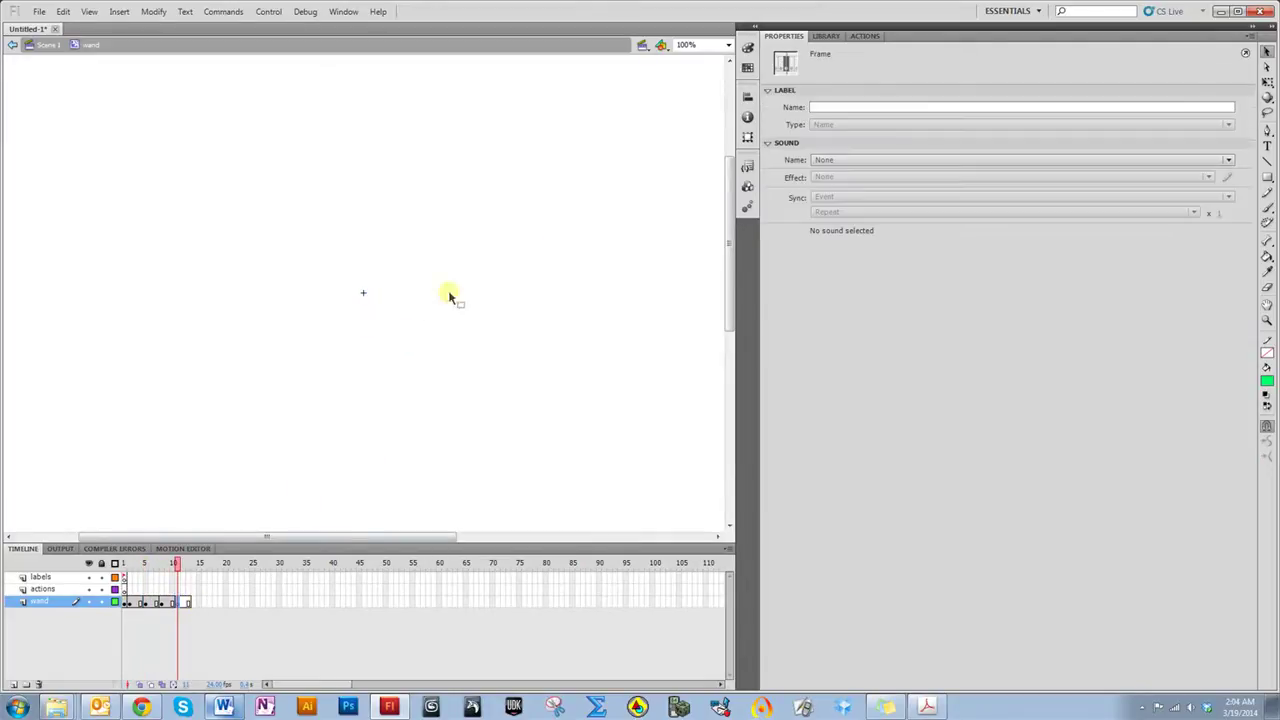
{"action": "left_click", "coordinate": [826, 36]}
{"action": "left_click_drag", "start_coordinate": [826, 191], "coordinate": [372, 305]}
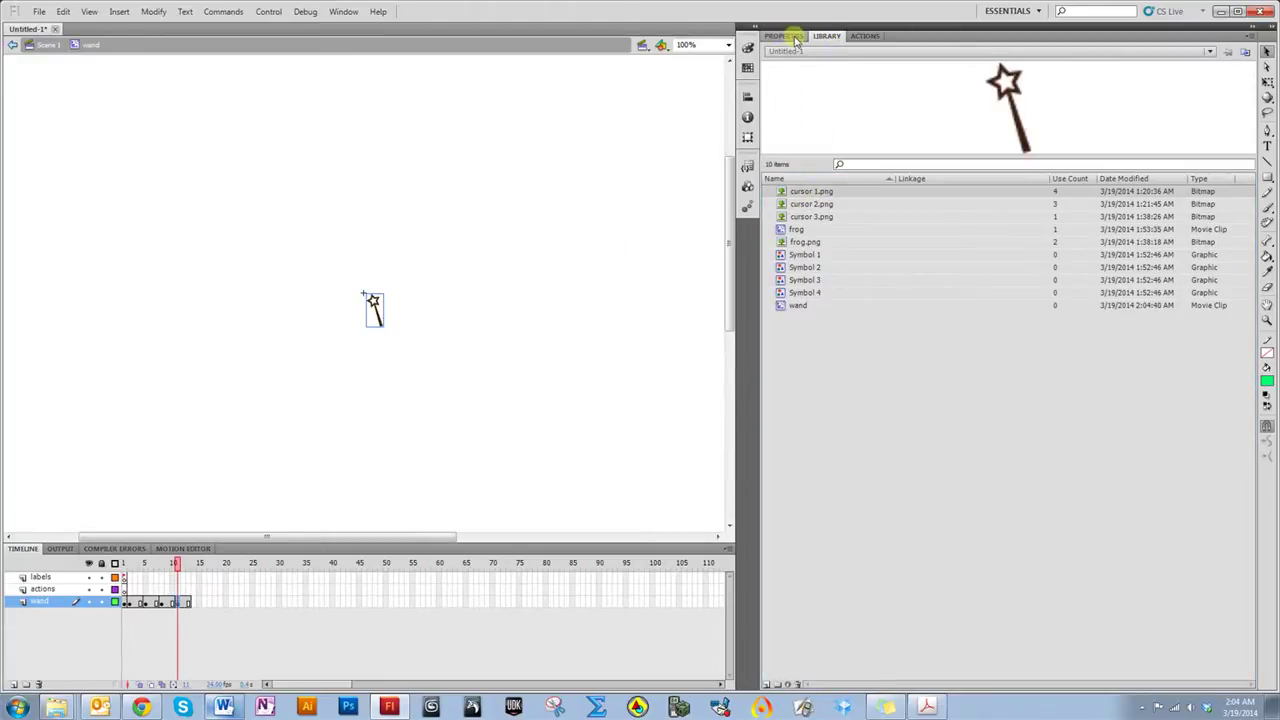
{"action": "left_click", "coordinate": [785, 36]}
{"action": "left_click", "coordinate": [820, 130]}
{"action": "left_click", "coordinate": [886, 129]}
{"action": "left_click", "coordinate": [157, 474]}
{"action": "left_click_drag", "start_coordinate": [173, 560], "coordinate": [128, 598]}
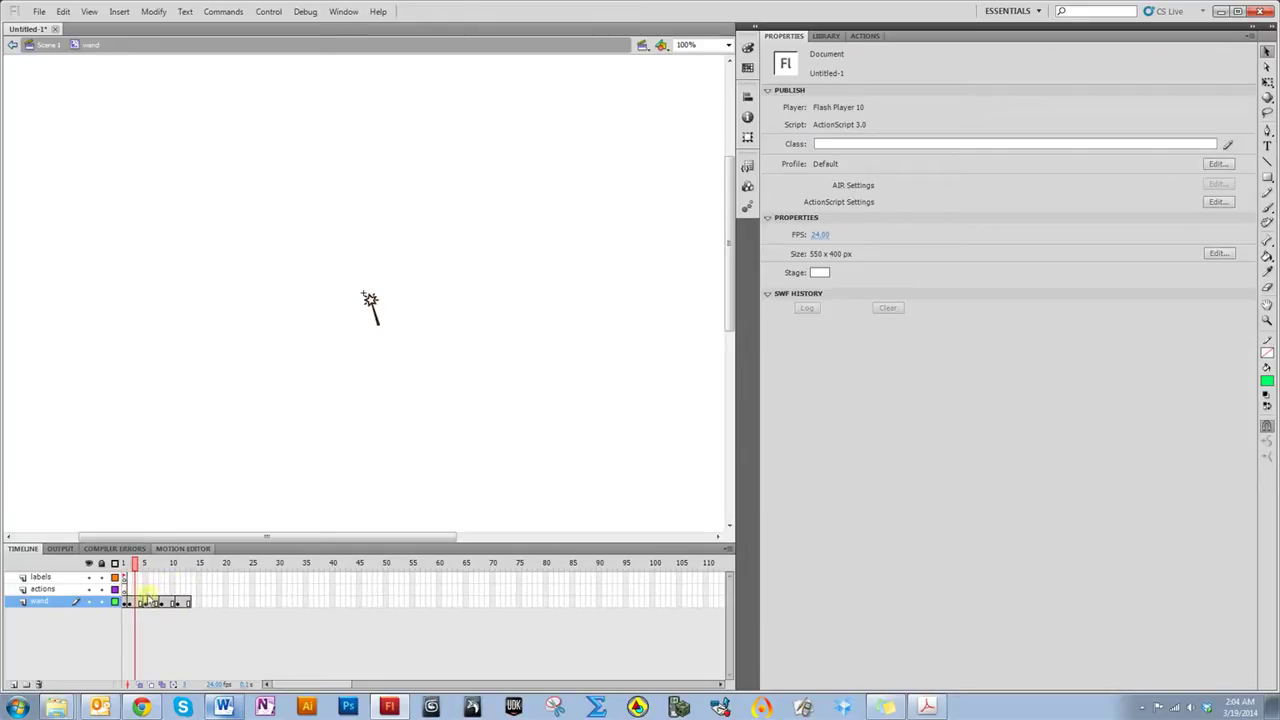
Add keyframes to the actions and labels layers and extend the actions layer to frame 13
{"action": "right_click", "coordinate": [129, 590]}
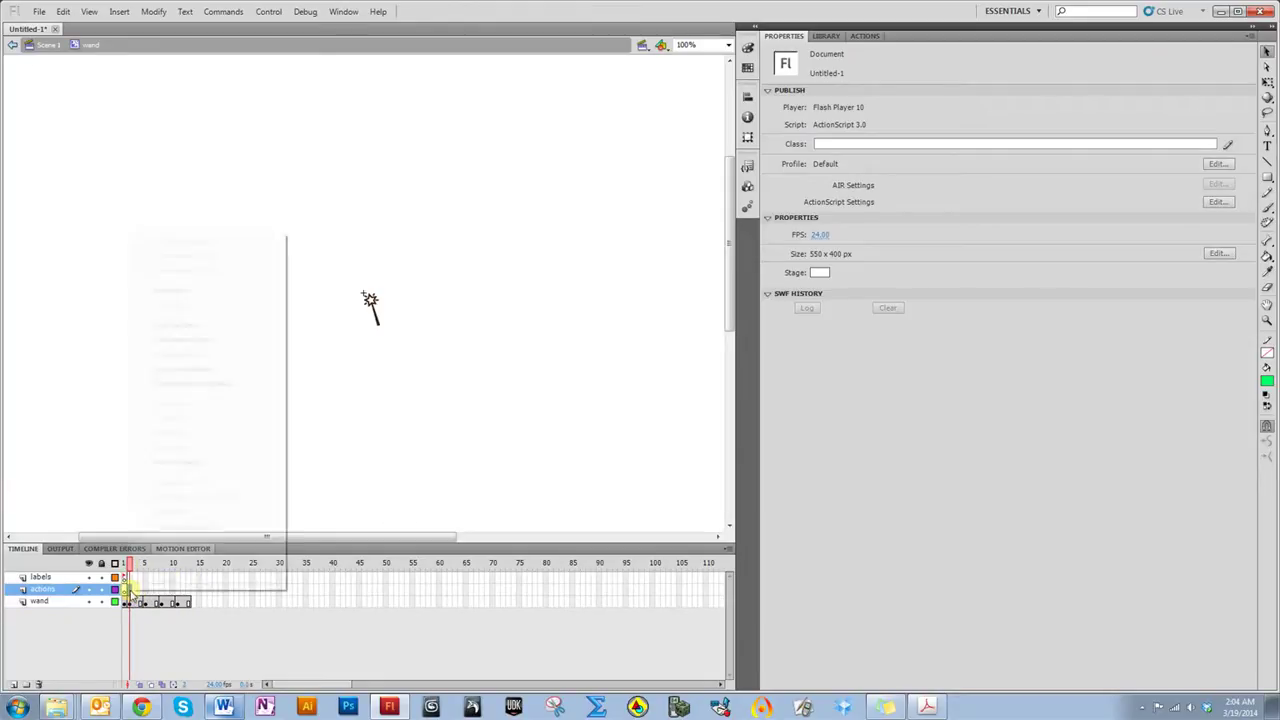
{"action": "left_click", "coordinate": [206, 339]}
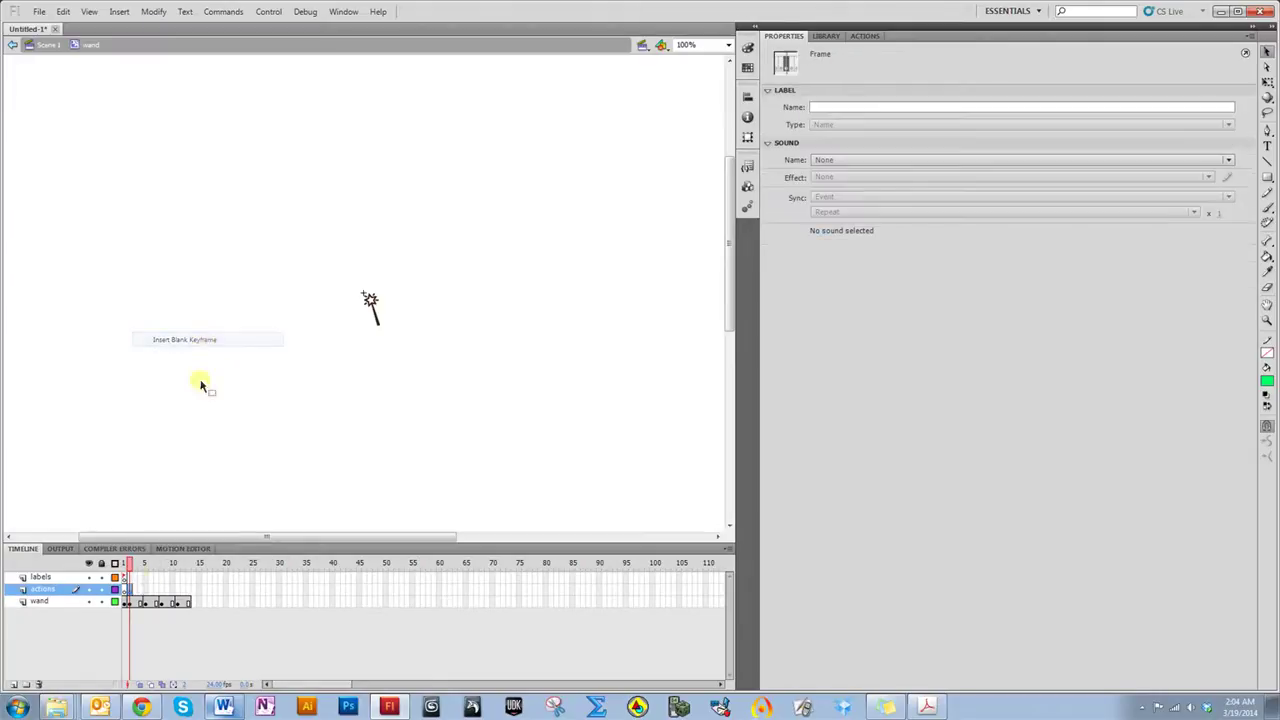
{"action": "left_click", "coordinate": [127, 578]}
{"action": "right_click", "coordinate": [127, 578]}
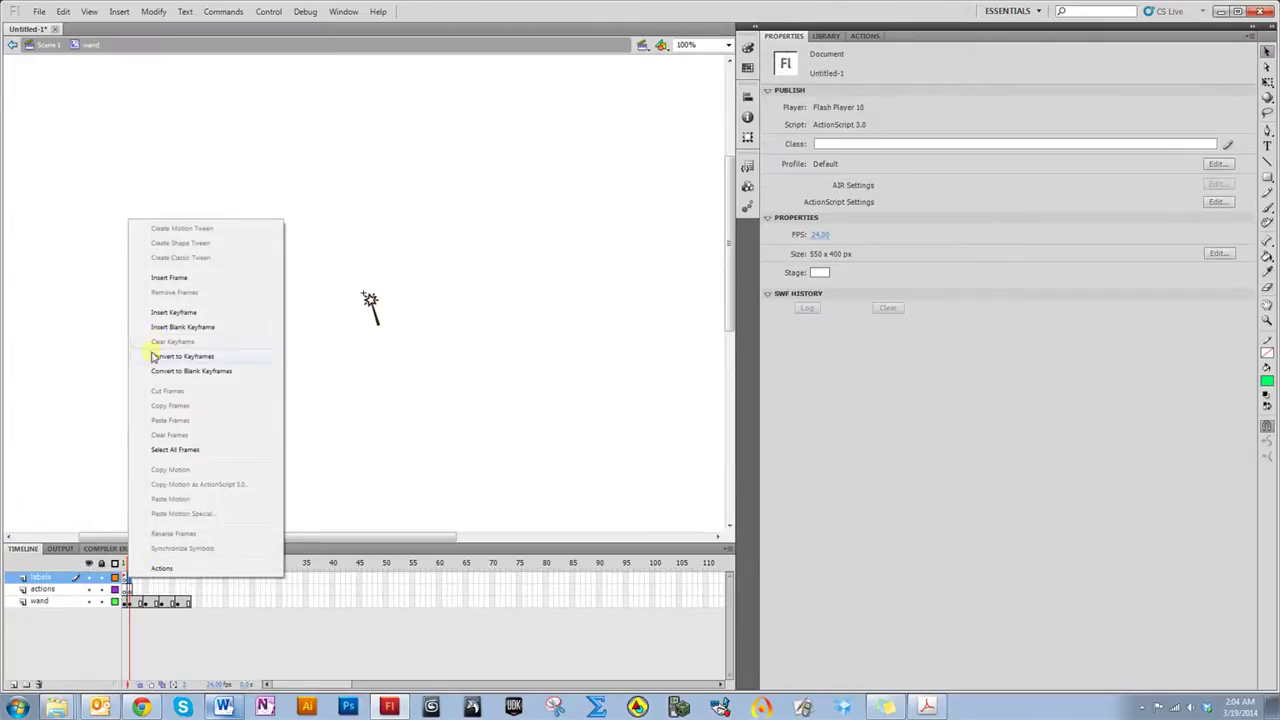
{"action": "left_click", "coordinate": [166, 330]}
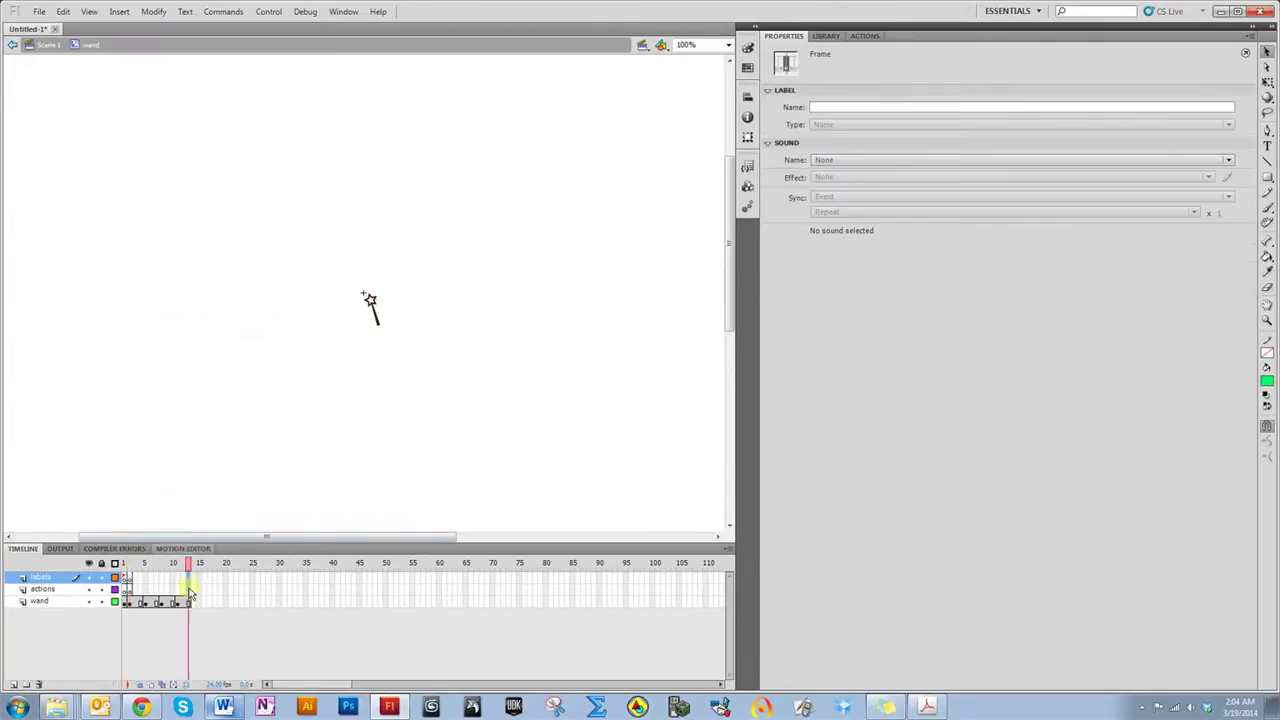
{"action": "left_click", "coordinate": [188, 590]}
{"action": "right_click", "coordinate": [188, 590]}
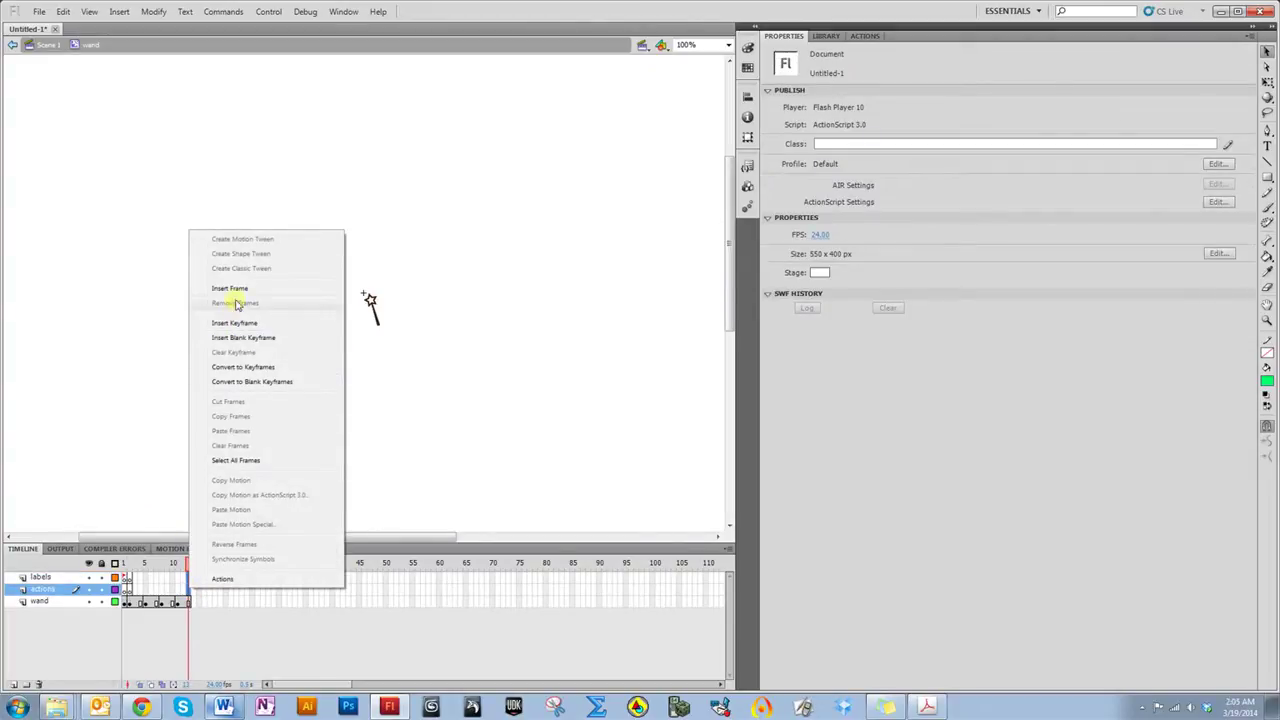
{"action": "left_click", "coordinate": [240, 288]}
{"action": "left_click", "coordinate": [197, 588]}
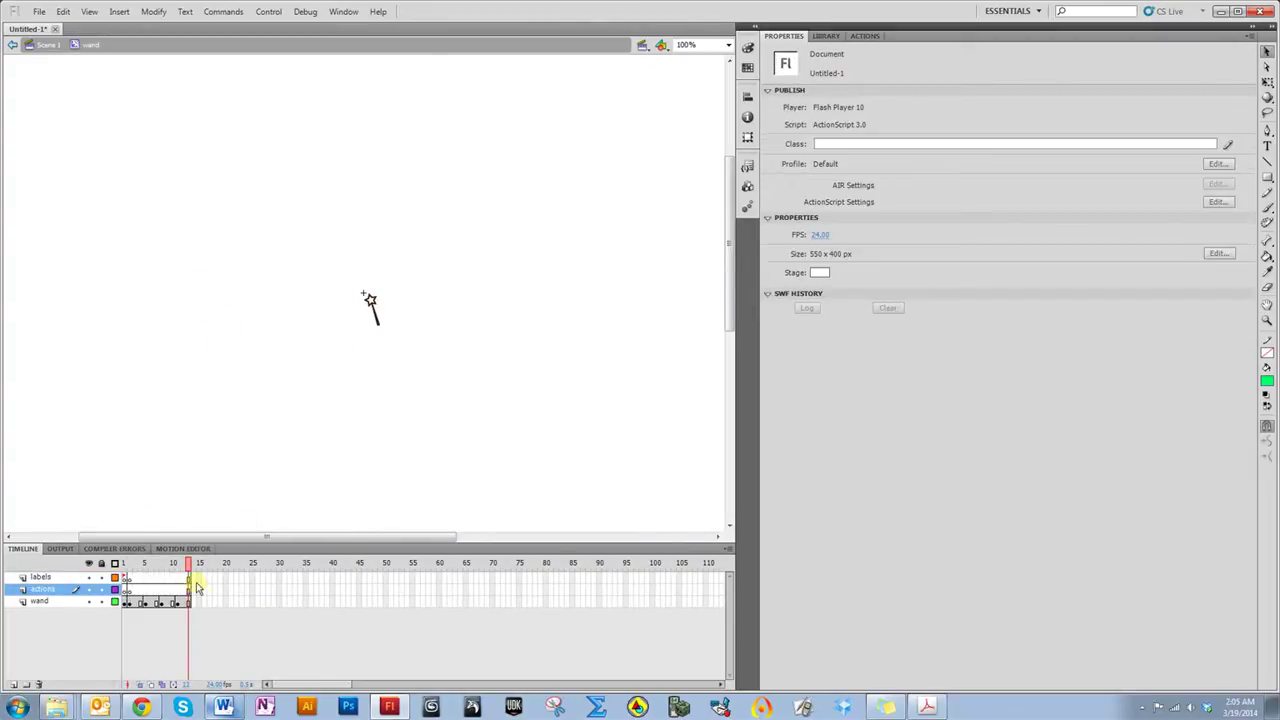
Label the labels layer's frame 1 sparkle
{"action": "left_click", "coordinate": [128, 579]}
{"action": "left_click", "coordinate": [829, 108]}
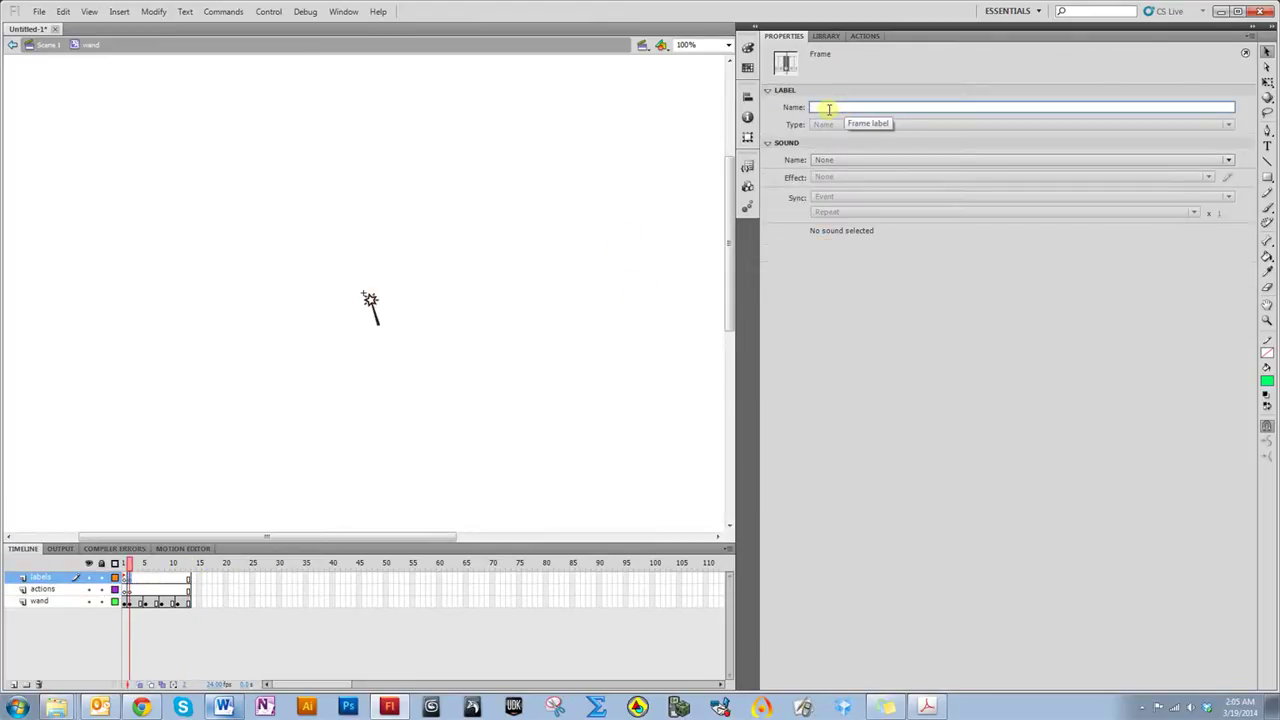
{"action": "type", "text": "sparkle"}
{"action": "key", "text": "Return"}
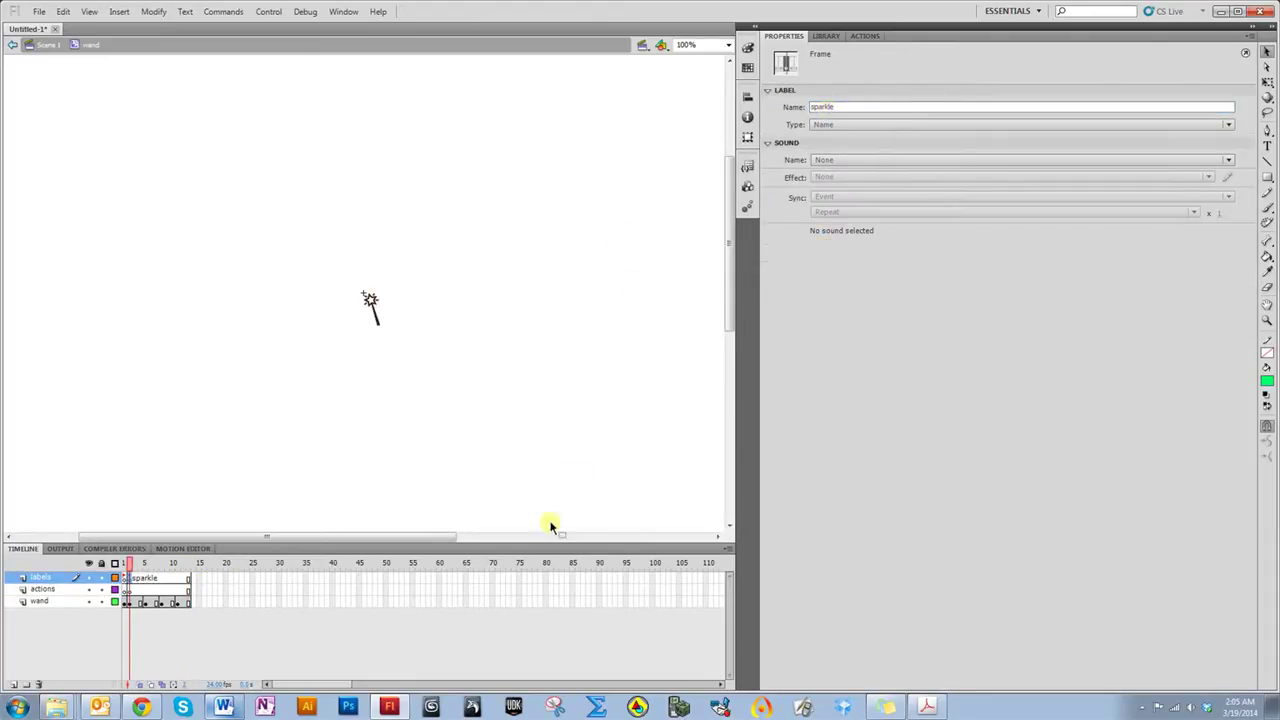
{"action": "left_click_drag", "start_coordinate": [130, 566], "coordinate": [188, 565]}
{"action": "left_click", "coordinate": [194, 601]}
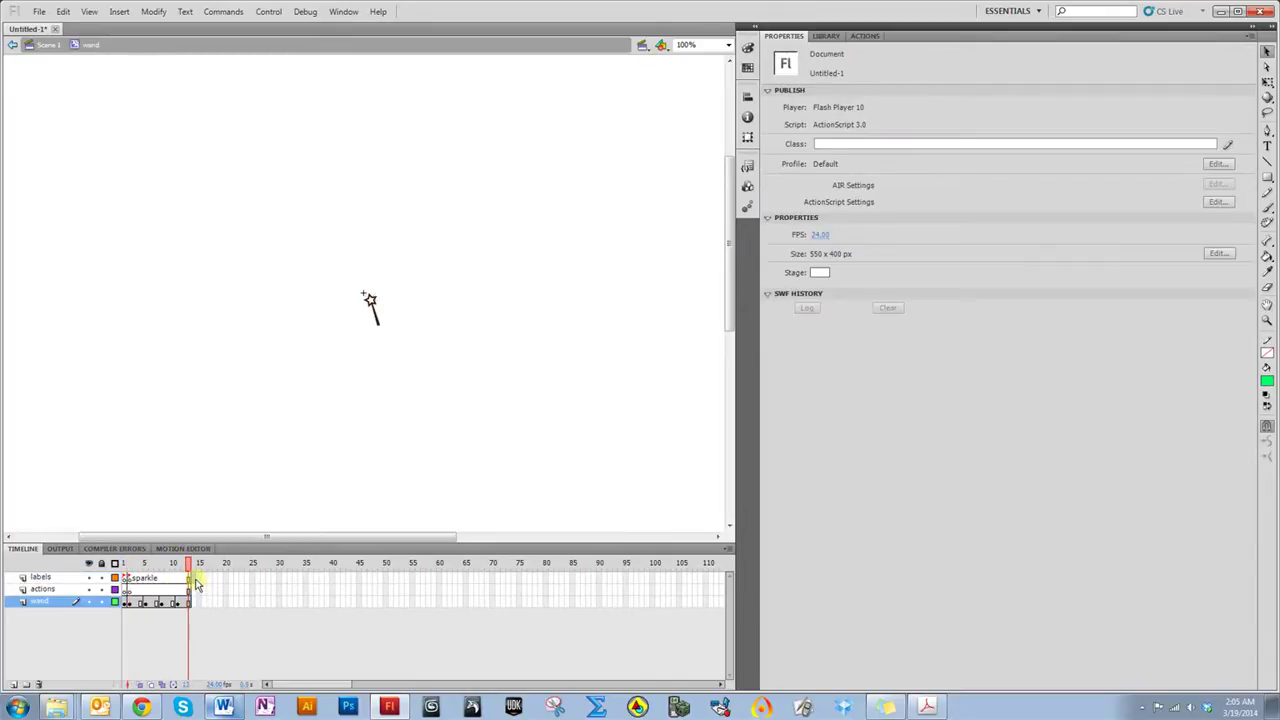
Insert blank keyframes at frame 15 across all three layers
{"action": "left_click", "coordinate": [194, 579]}
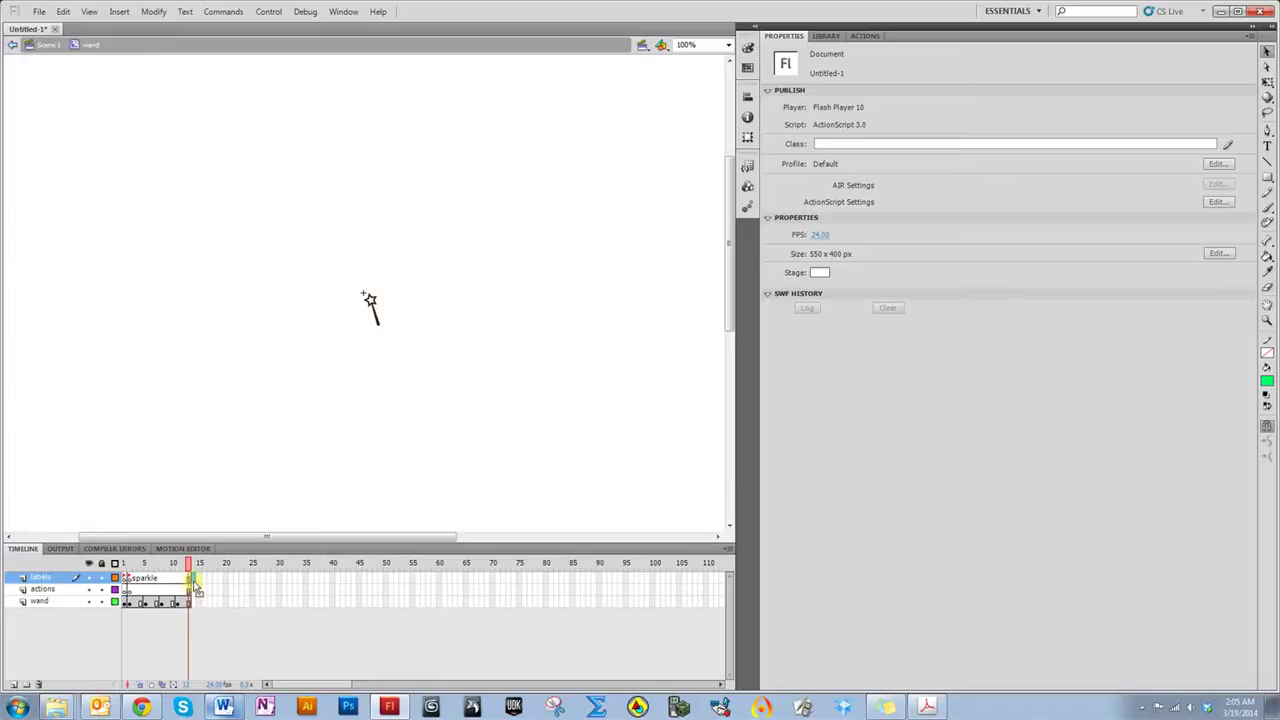
{"action": "left_click", "coordinate": [198, 601]}
{"action": "left_click_drag", "start_coordinate": [196, 586], "coordinate": [197, 606]}
{"action": "right_click", "coordinate": [196, 602]}
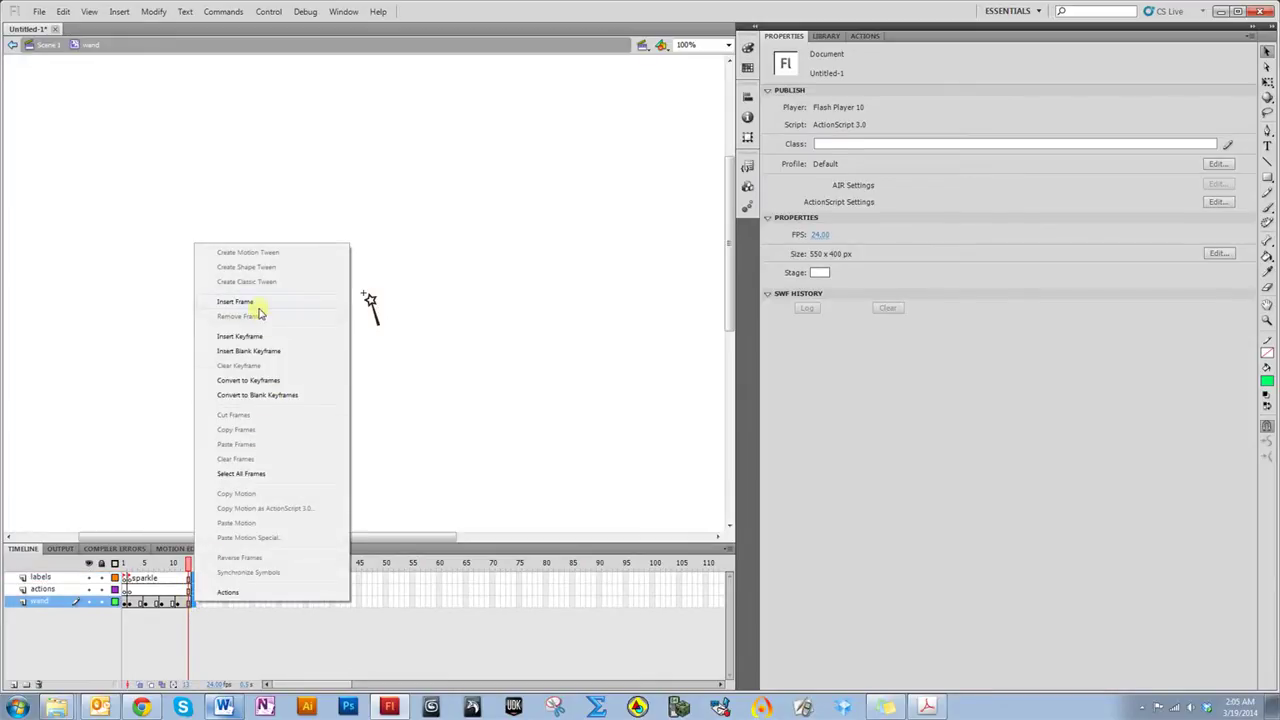
{"action": "left_click", "coordinate": [272, 352]}
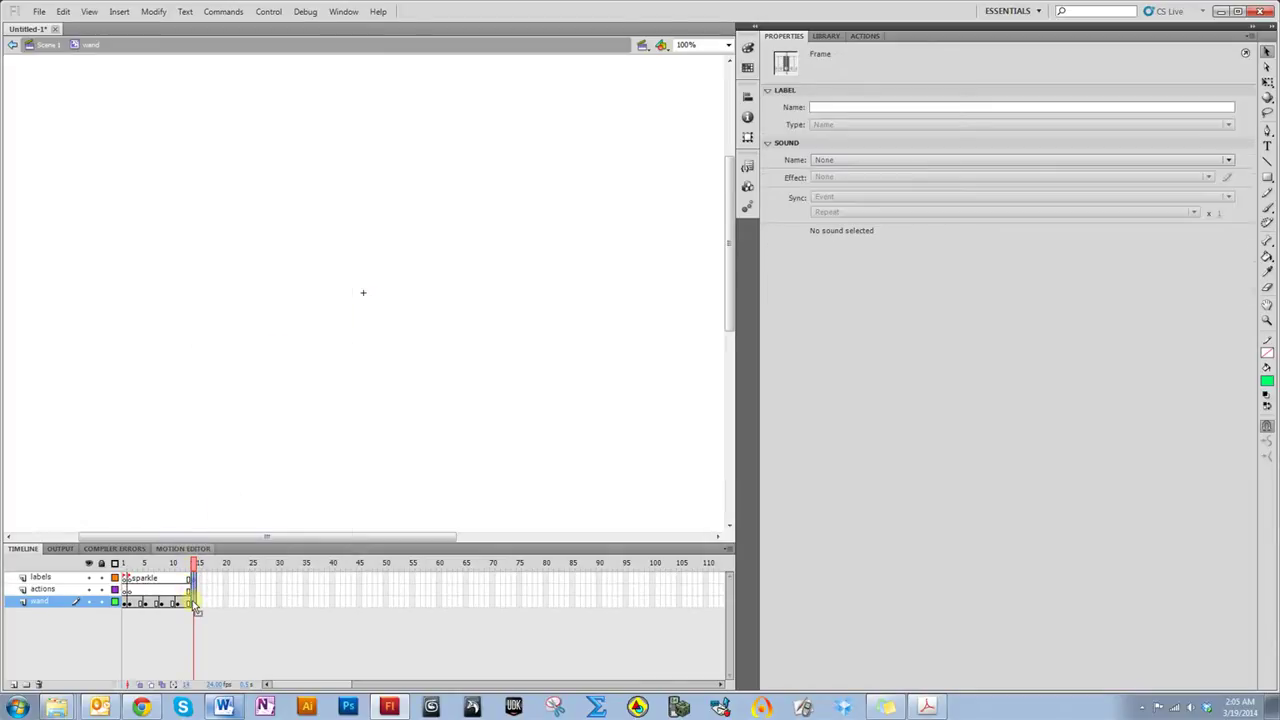
Place the cursor 3.png pink wand from the Library on the stage at X 0, Y 0
{"action": "left_click", "coordinate": [826, 36]}
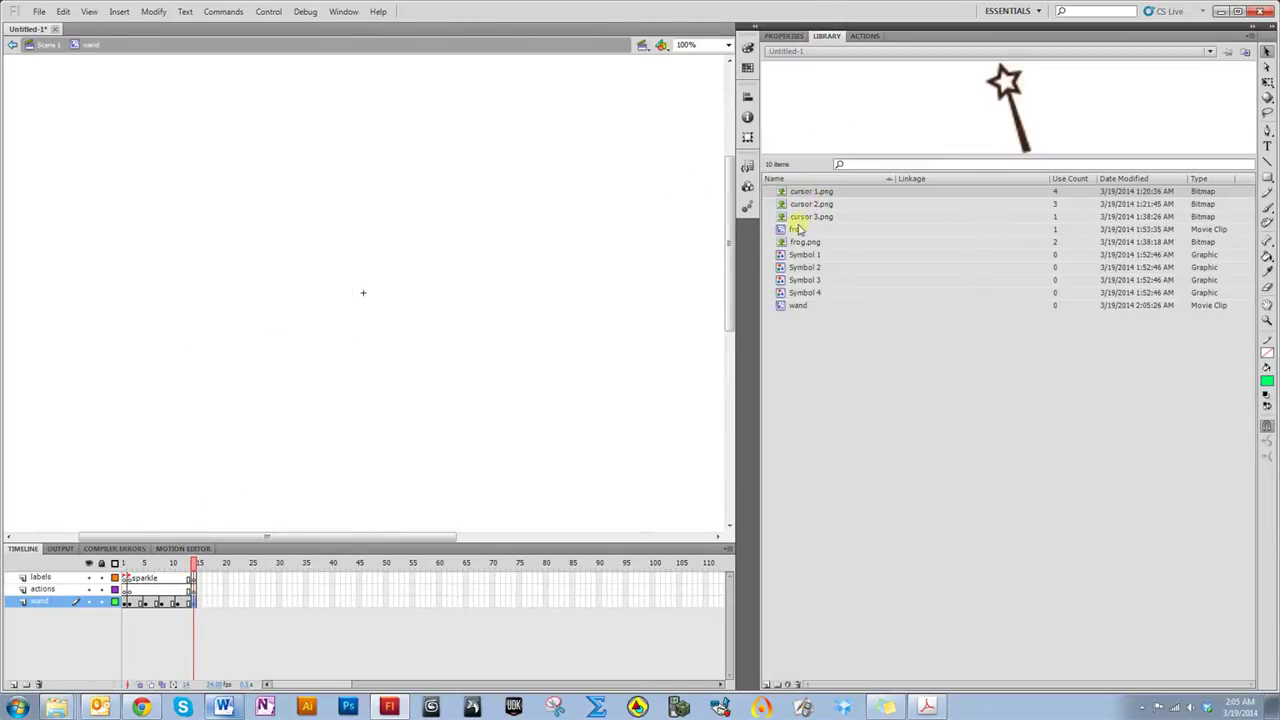
{"action": "left_click_drag", "start_coordinate": [780, 226], "coordinate": [371, 306]}
{"action": "left_click", "coordinate": [783, 36]}
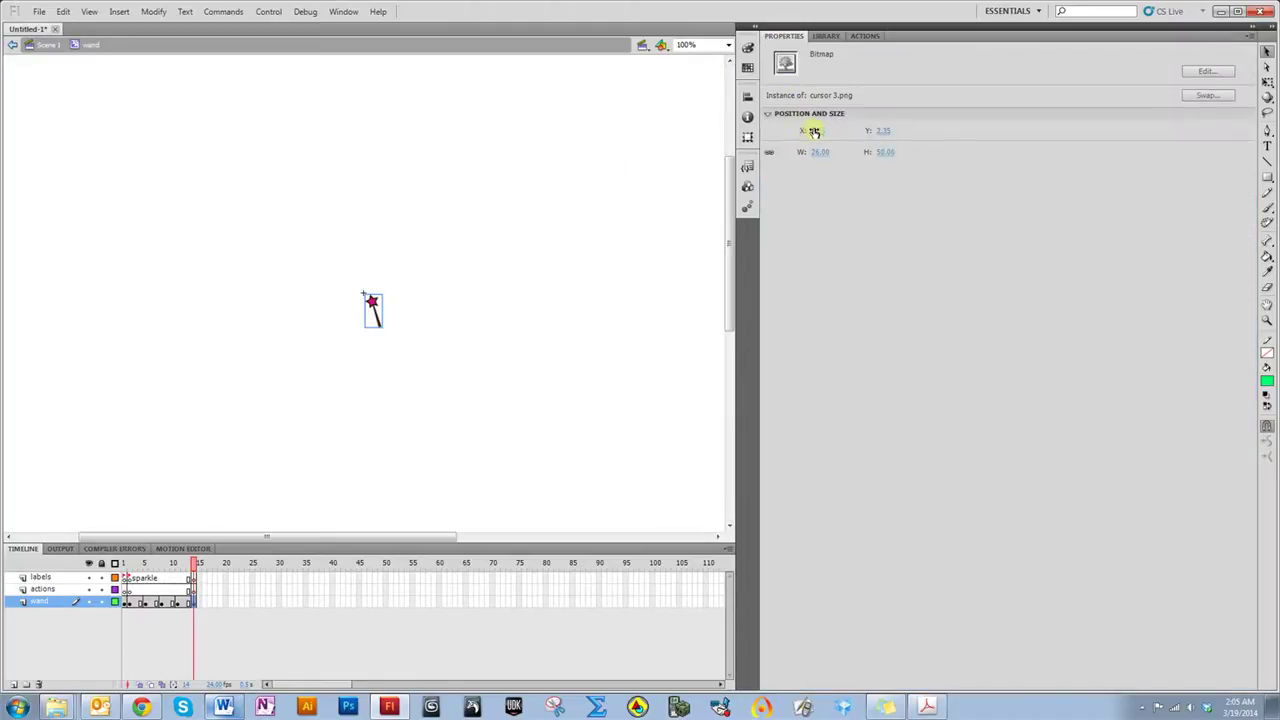
{"action": "type", "text": "0"}
{"action": "left_click", "coordinate": [883, 130]}
{"action": "type", "text": "0"}
{"action": "key", "text": "Return"}
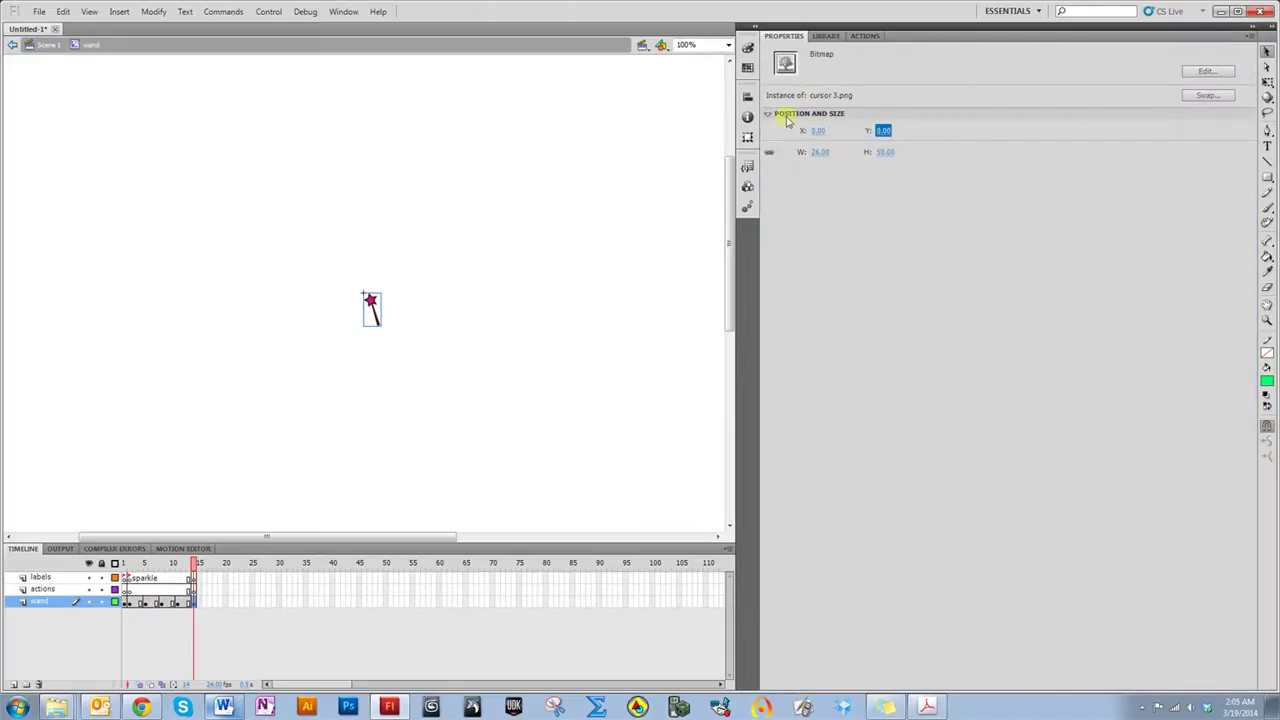
Label frame 15 'pink' and scrub to preview the white-to-pink star switch
{"action": "left_click", "coordinate": [194, 580]}
{"action": "left_click", "coordinate": [814, 107]}
{"action": "type", "text": "pink"}
{"action": "left_click", "coordinate": [494, 400]}
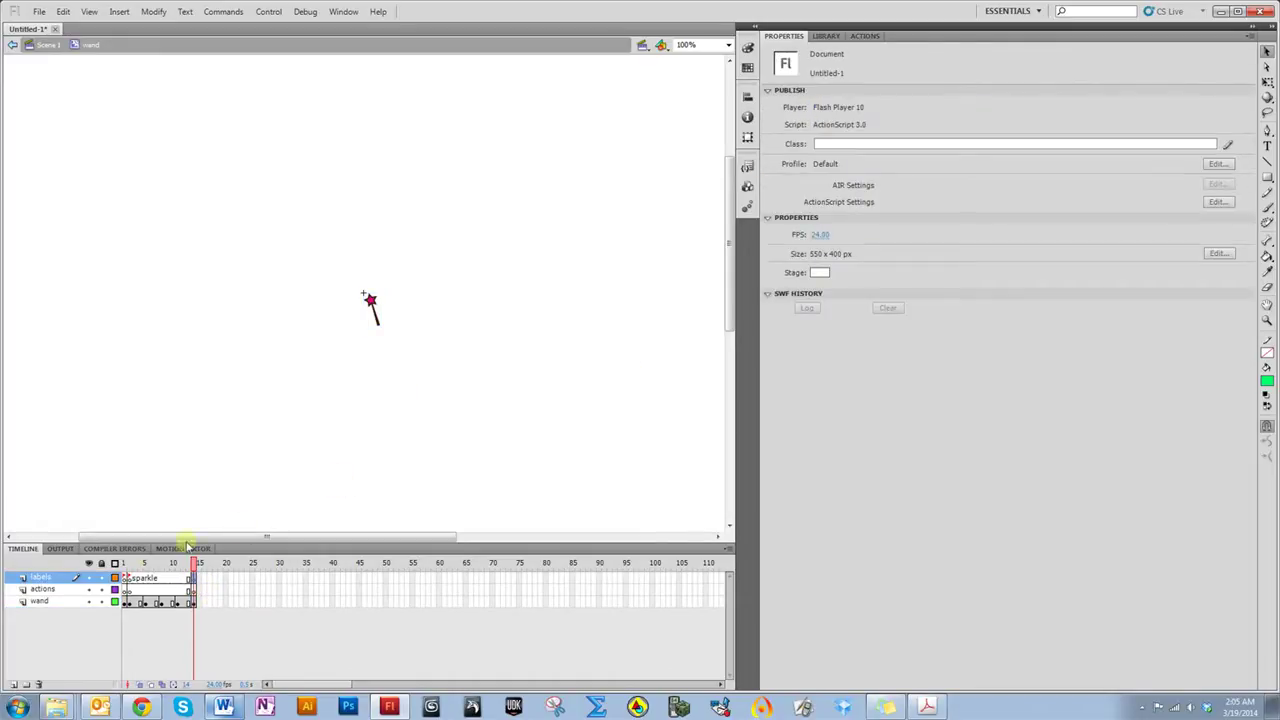
{"action": "left_click_drag", "start_coordinate": [194, 565], "coordinate": [156, 578]}
Play through the wand clip's timeline from the first actions frame
{"action": "left_click", "coordinate": [125, 589]}
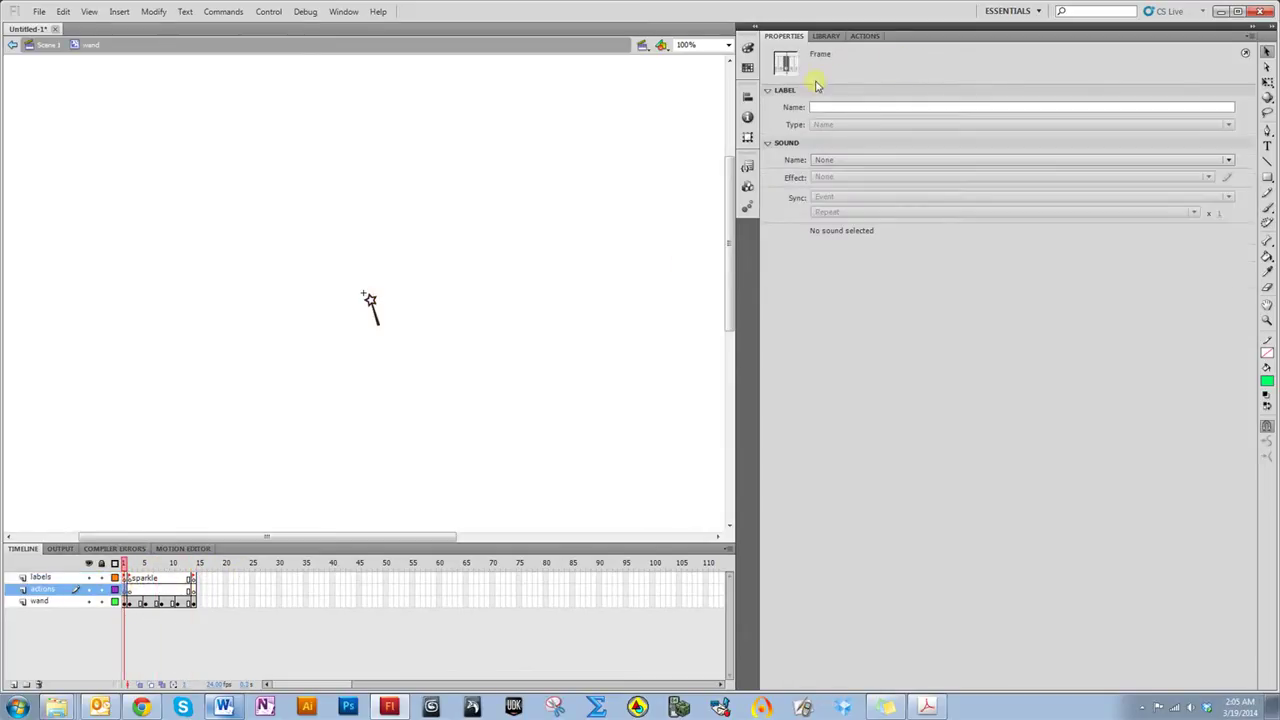
{"action": "left_click", "coordinate": [136, 565]}
{"action": "mouse_move", "coordinate": [136, 565]}
{"action": "left_mouse_down"}
{"action": "mouse_move", "coordinate": [223, 572]}
{"action": "mouse_move", "coordinate": [124, 566]}
{"action": "left_mouse_up"}
{"action": "key", "text": "Return"}
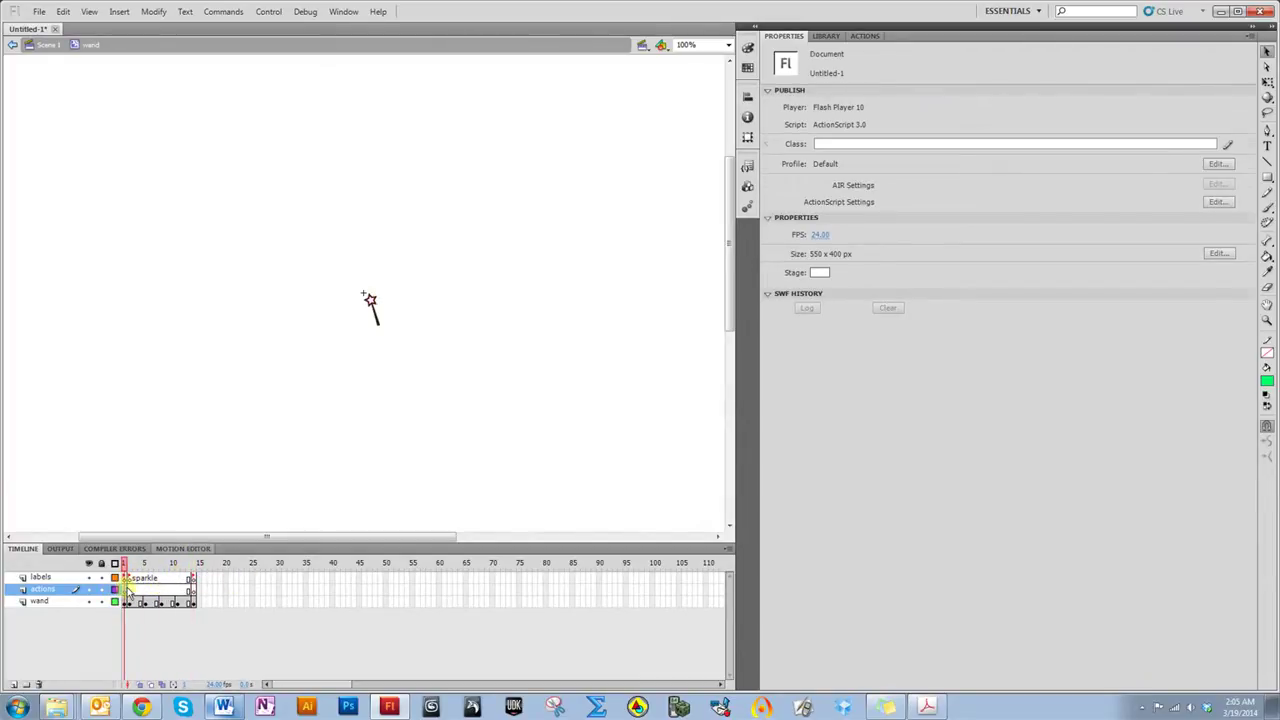
{"action": "left_click", "coordinate": [124, 589]}
Open the Actions panel and inspect the scripts on the actions keyframes
{"action": "left_click", "coordinate": [847, 106]}
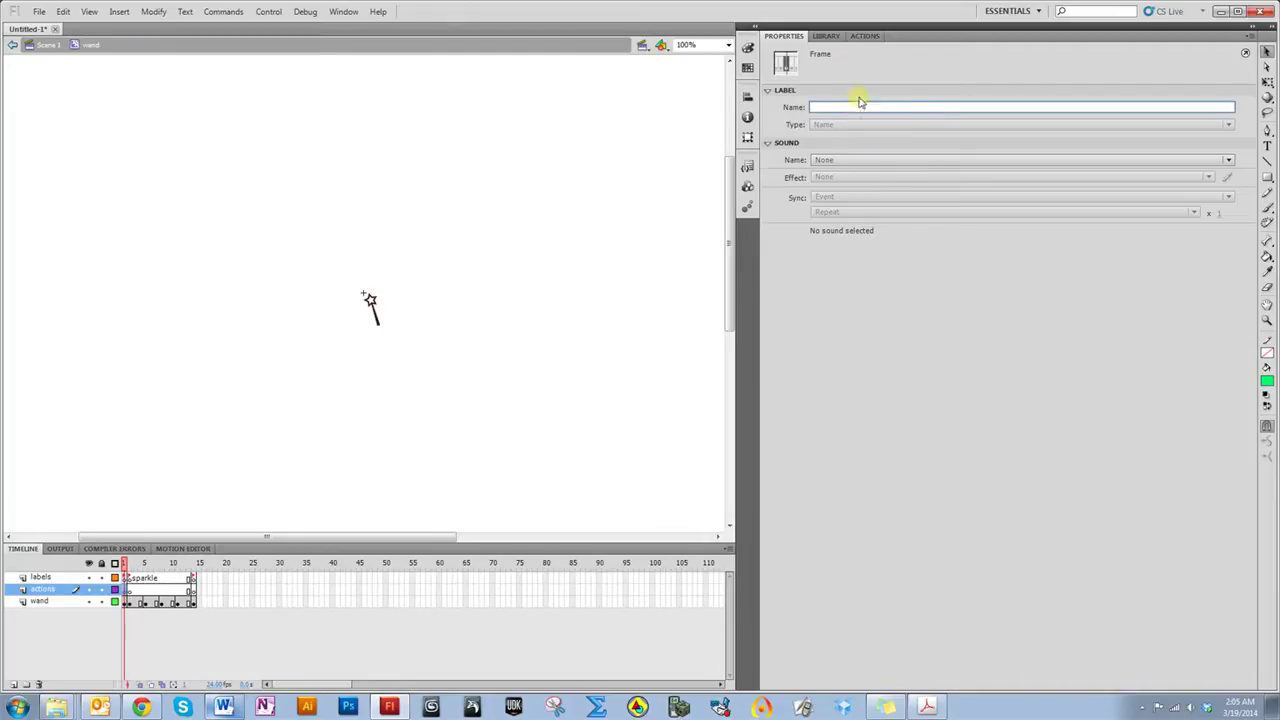
{"action": "left_click", "coordinate": [858, 40]}
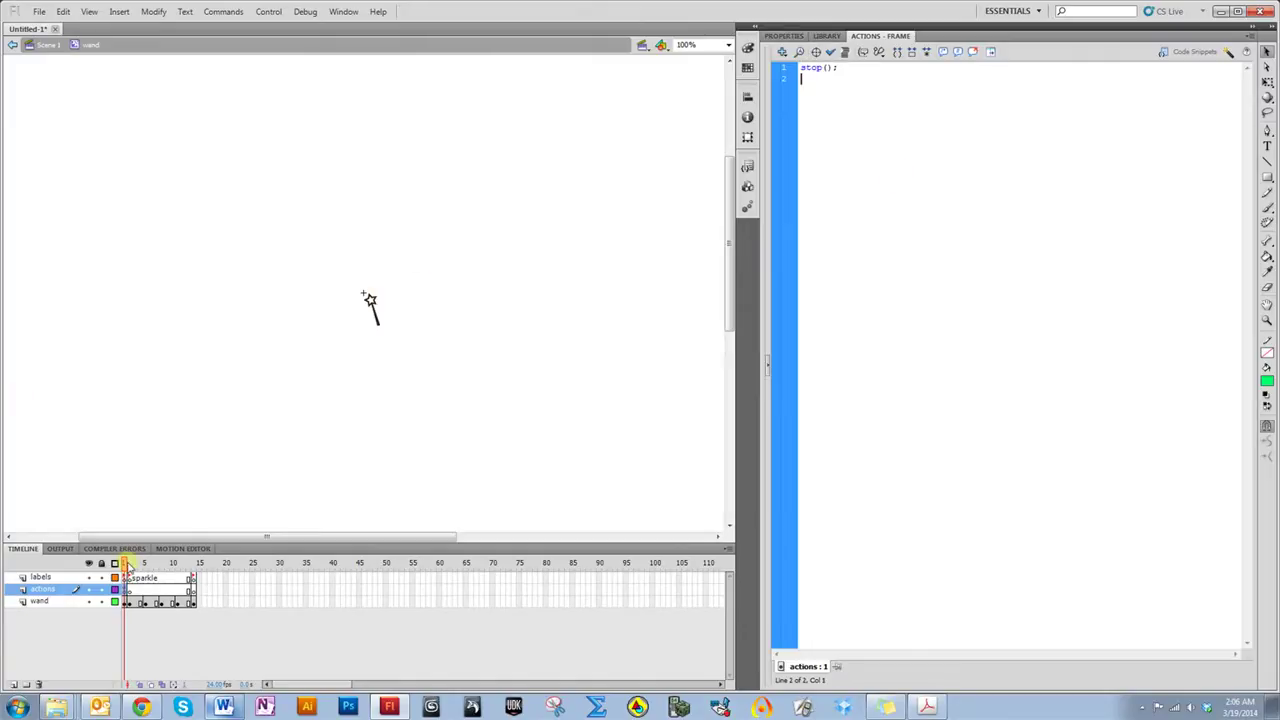
{"action": "mouse_move", "coordinate": [124, 565]}
{"action": "left_mouse_down"}
{"action": "mouse_move", "coordinate": [145, 565]}
{"action": "mouse_move", "coordinate": [124, 565]}
{"action": "left_mouse_up"}
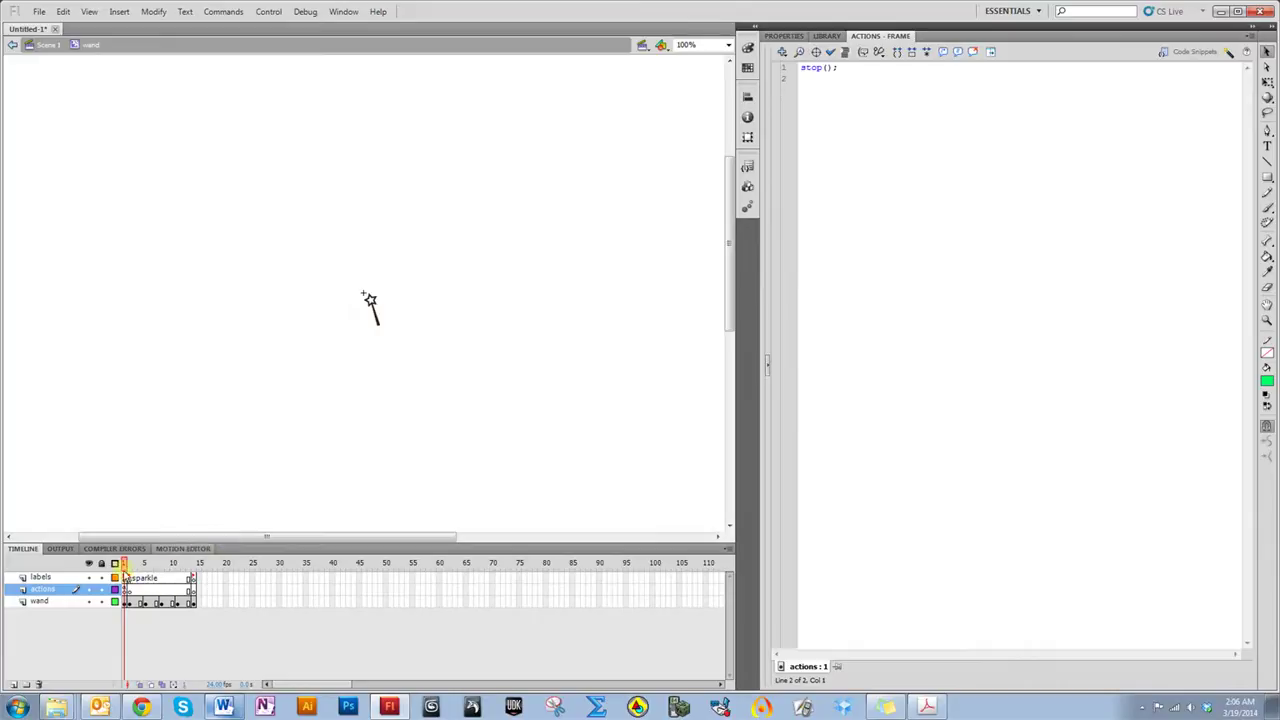
{"action": "left_click_drag", "start_coordinate": [124, 565], "coordinate": [195, 591]}
Write stop(); on the actions layer's keyframes and delete a misspelled word
{"action": "left_click", "coordinate": [195, 597]}
{"action": "left_click", "coordinate": [819, 90]}
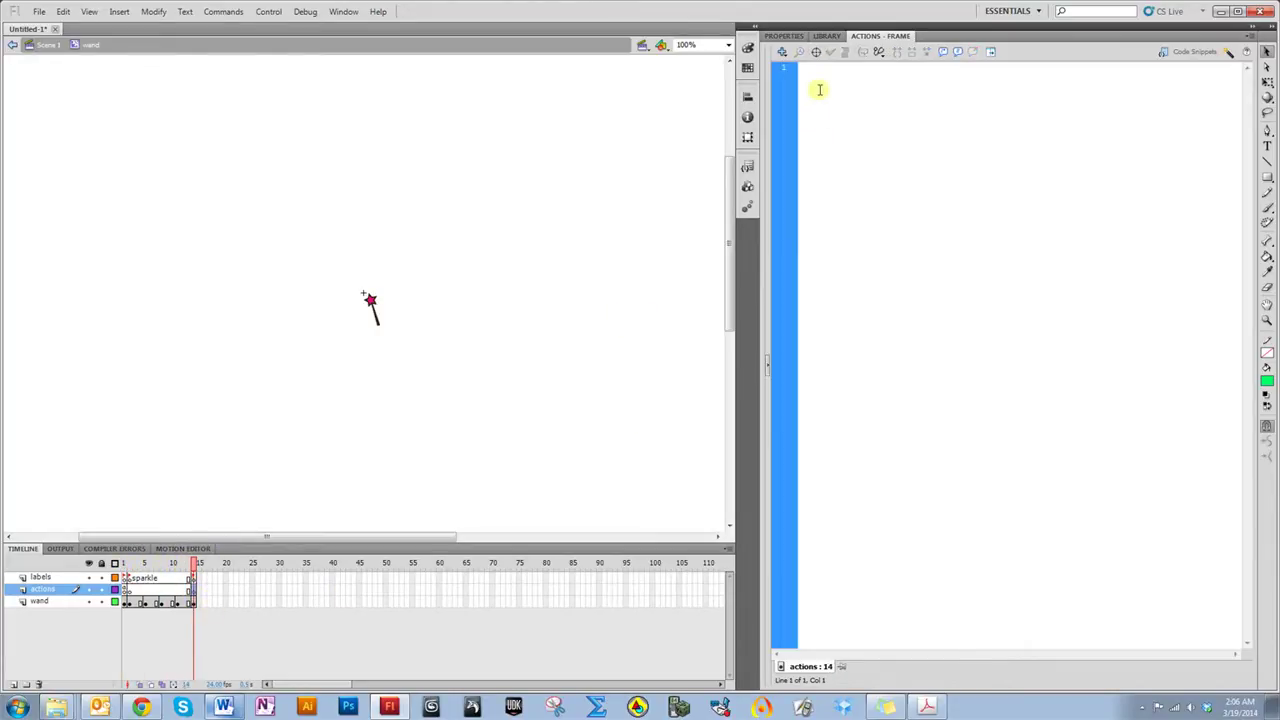
{"action": "type", "text": "stop();"}
{"action": "key", "text": "Return"}
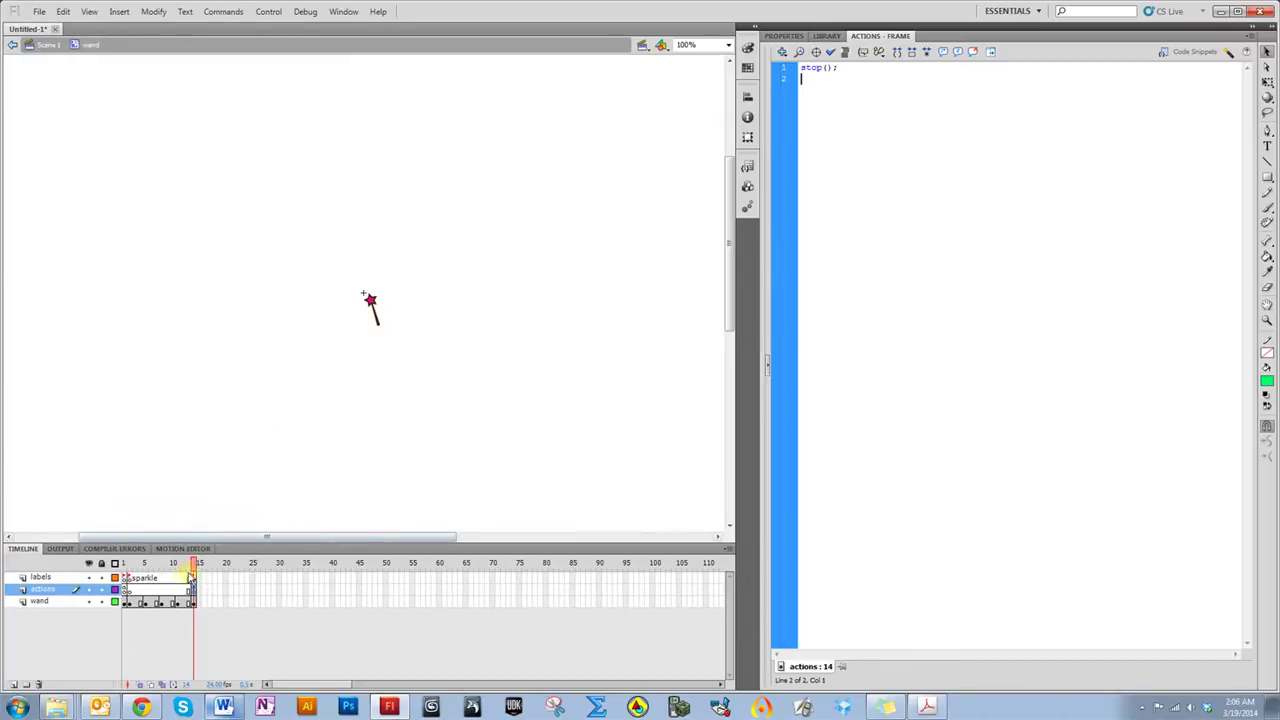
{"action": "left_click_drag", "start_coordinate": [196, 566], "coordinate": [189, 566]}
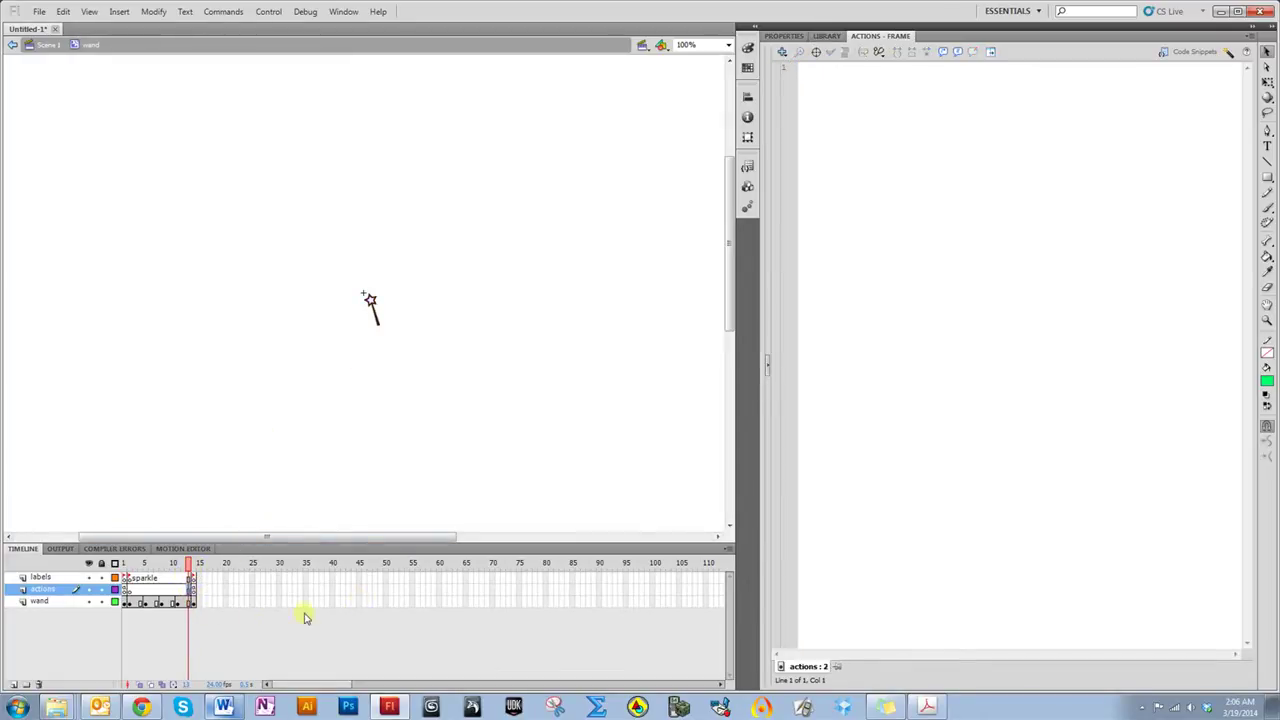
{"action": "left_click", "coordinate": [878, 260]}
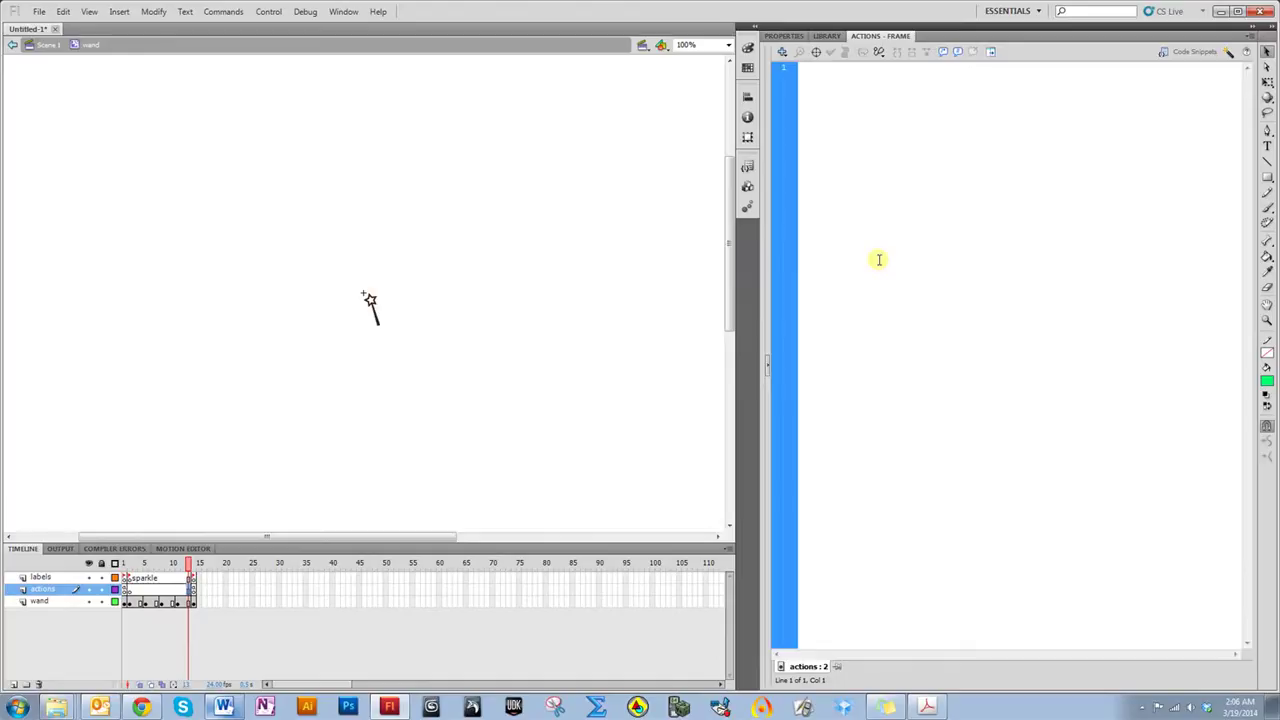
{"action": "type", "text": "stop();"}
{"action": "key", "text": "Return"}
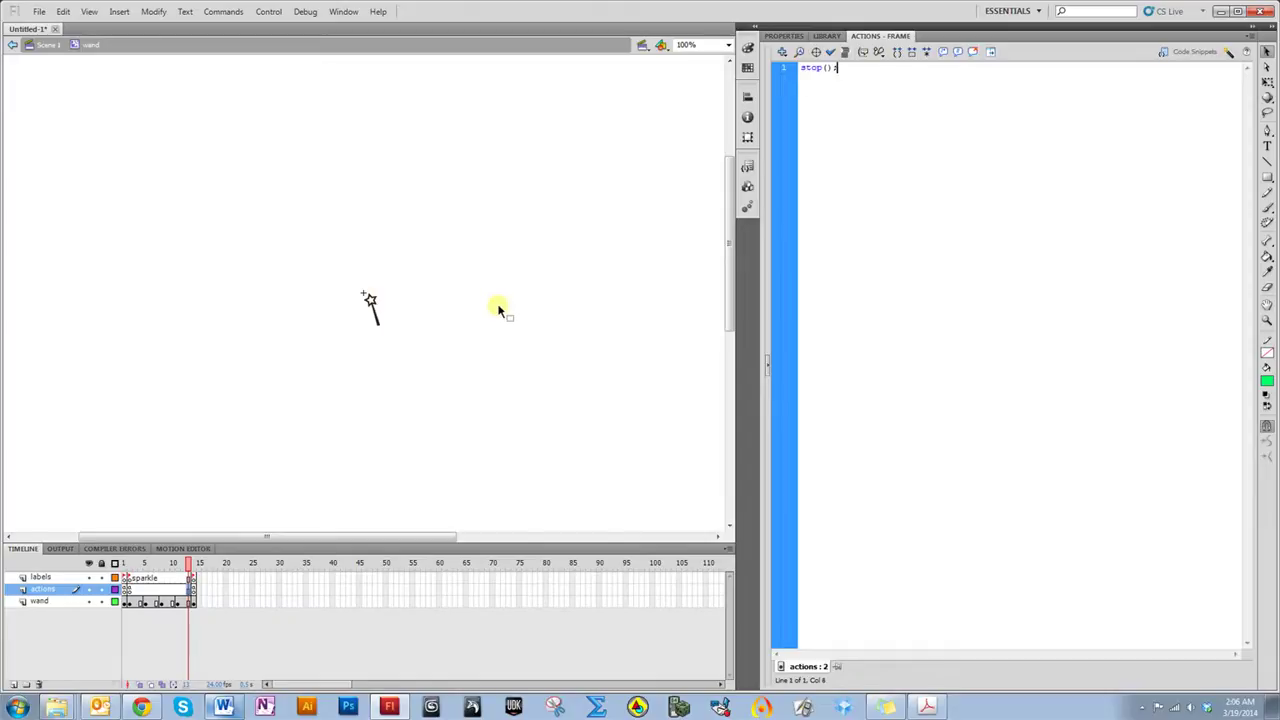
{"action": "double_click", "coordinate": [812, 68]}
{"action": "key", "text": "BackSpace"}
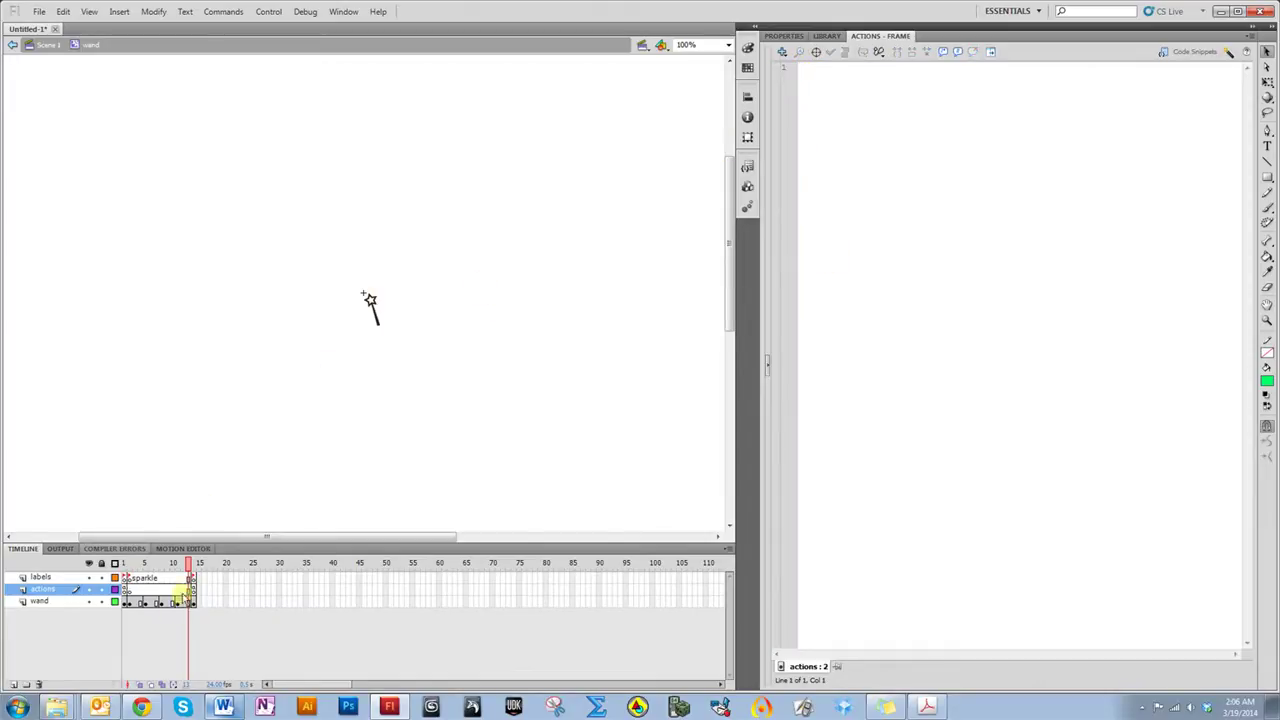
Add a blank keyframe at frame 14 on the actions layer
{"action": "left_click", "coordinate": [157, 567]}
{"action": "key", "text": "Return"}
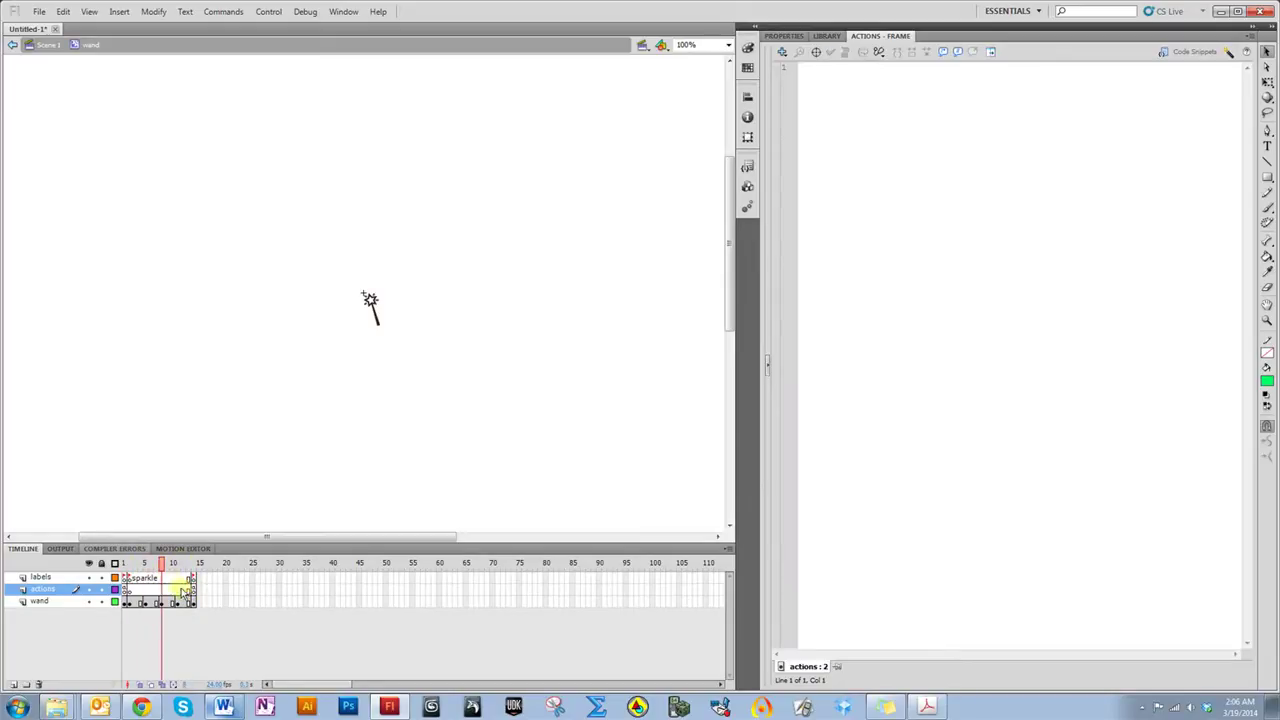
{"action": "right_click", "coordinate": [190, 592]}
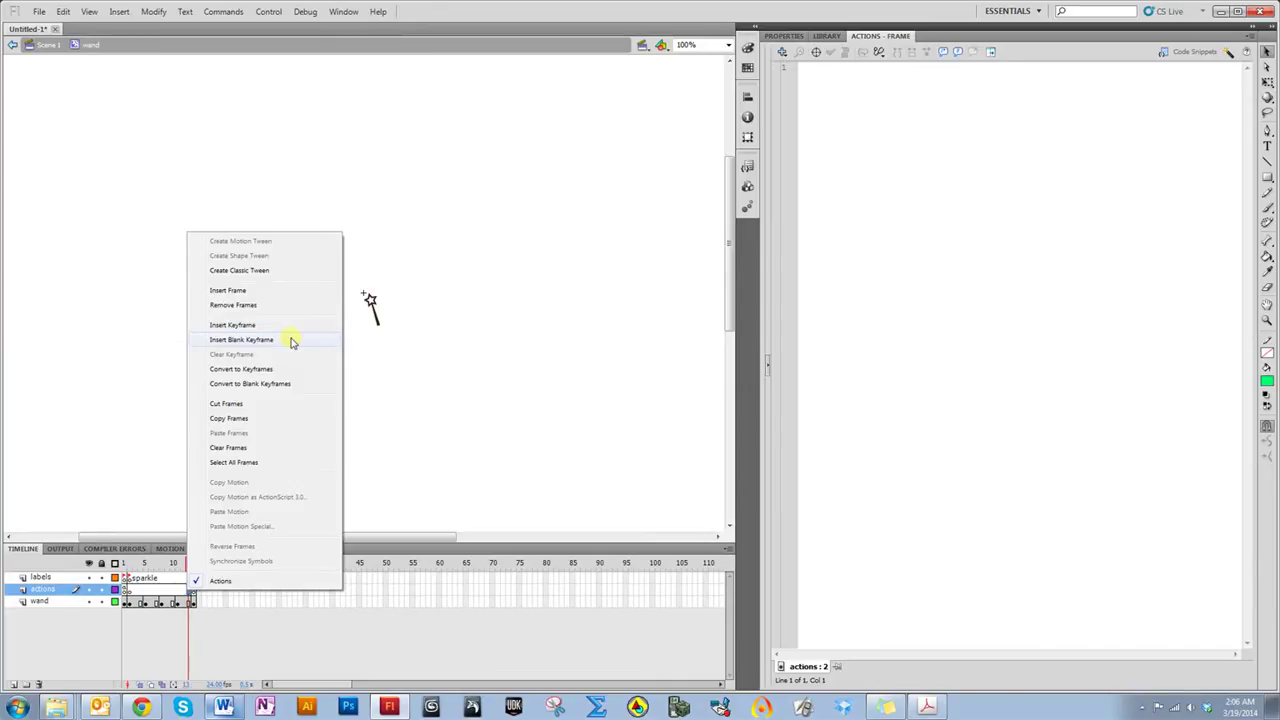
{"action": "left_click", "coordinate": [241, 340]}
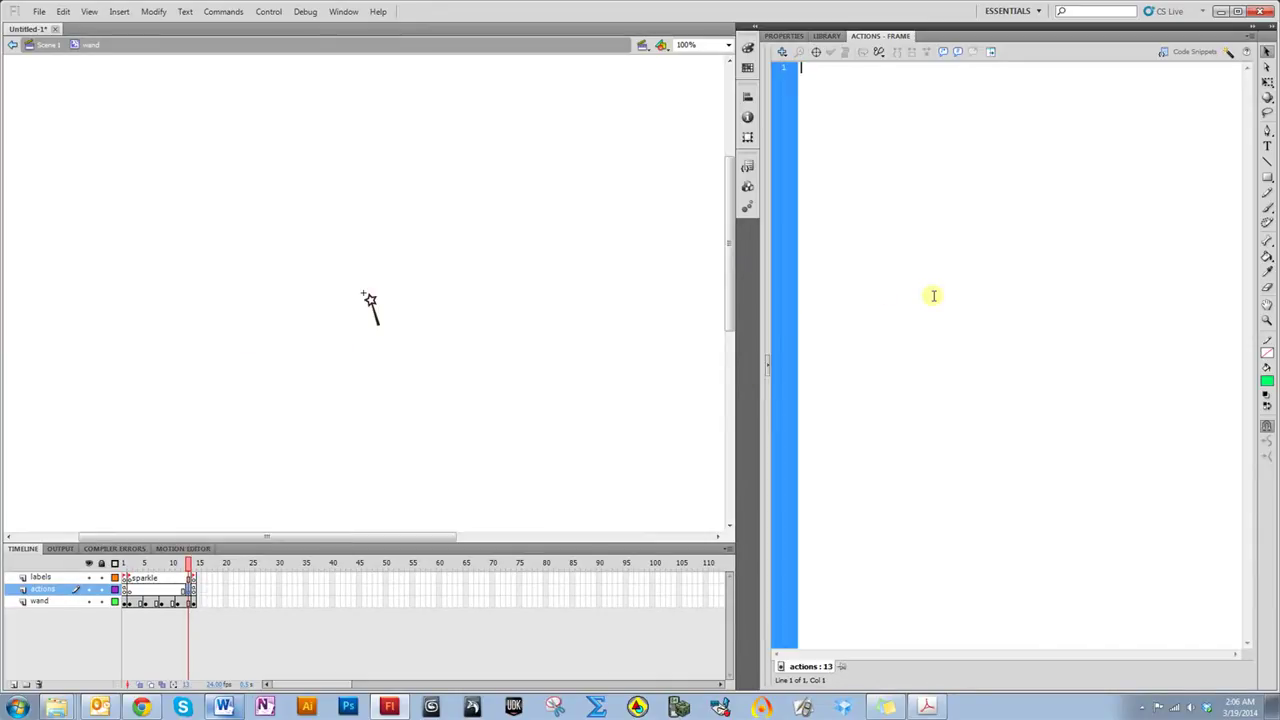
{"action": "type", "text": "stop();"}
Scrub through the wand animation to check the new final keyframe
{"action": "mouse_move", "coordinate": [186, 563]}
{"action": "left_mouse_down"}
{"action": "mouse_move", "coordinate": [128, 564]}
{"action": "mouse_move", "coordinate": [184, 563]}
{"action": "left_mouse_up"}
{"action": "left_click", "coordinate": [192, 592]}
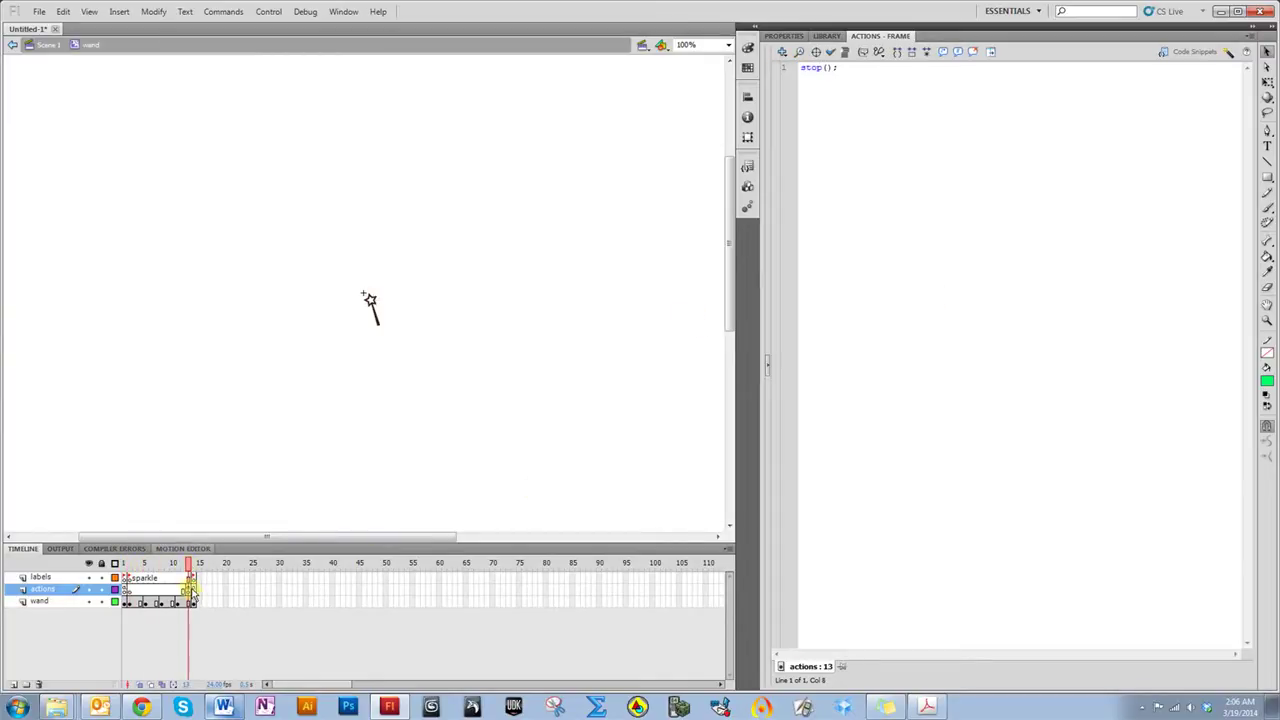
{"action": "left_click", "coordinate": [192, 566]}
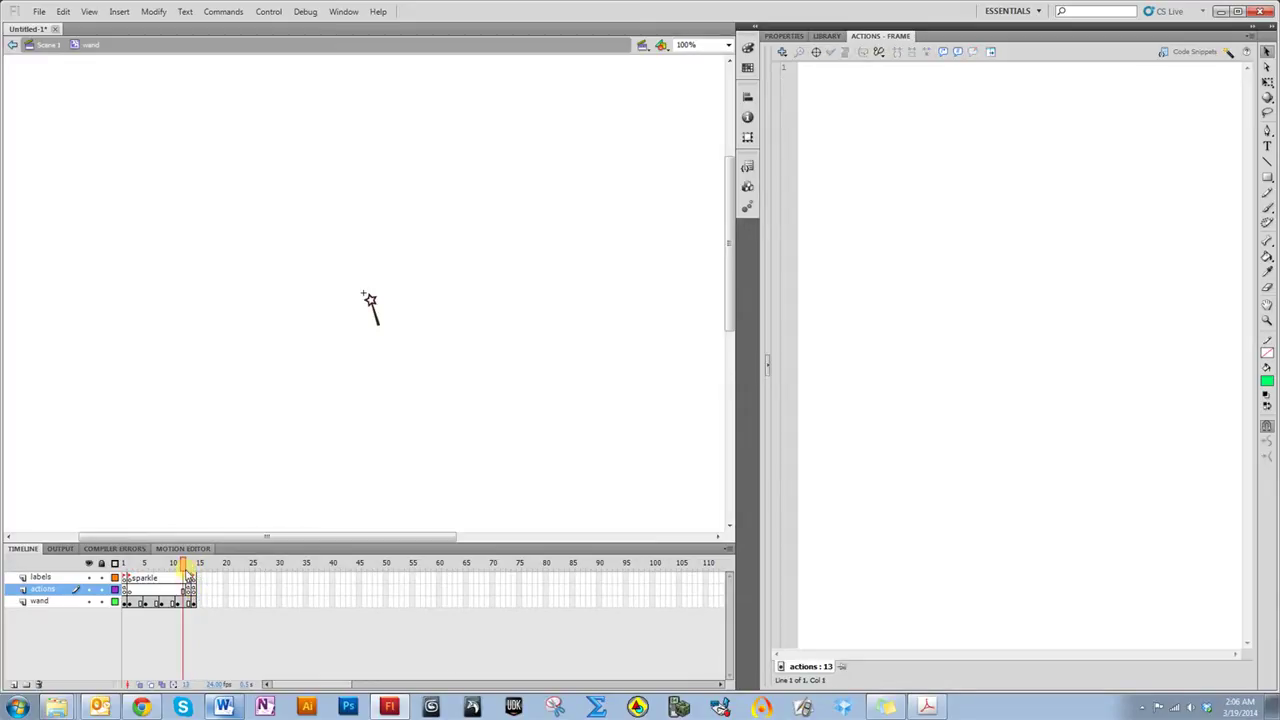
{"action": "mouse_move", "coordinate": [192, 567]}
{"action": "left_mouse_down"}
{"action": "mouse_move", "coordinate": [124, 567]}
{"action": "mouse_move", "coordinate": [183, 557]}
{"action": "left_mouse_up"}
Save the file as 'cursor' in the Flash Videos cursor folder, then return to Scene 1
{"action": "left_click", "coordinate": [39, 11]}
{"action": "left_click", "coordinate": [55, 119]}
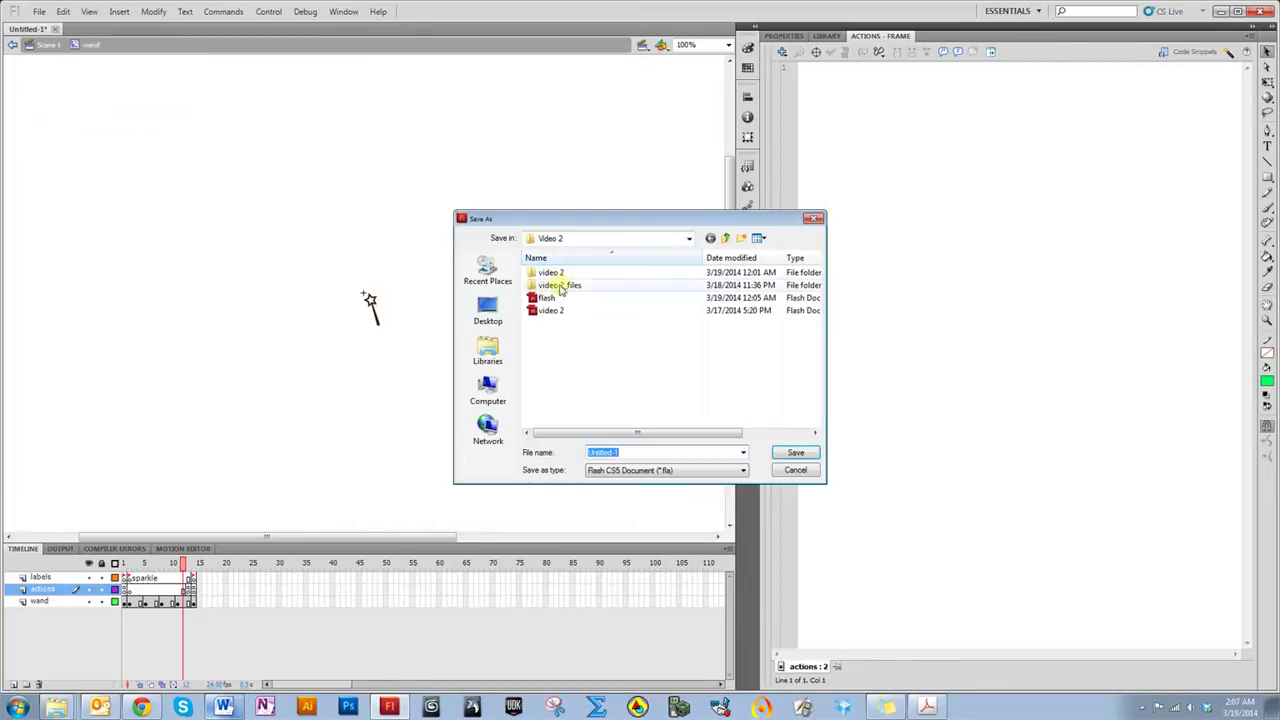
{"action": "left_click", "coordinate": [725, 238]}
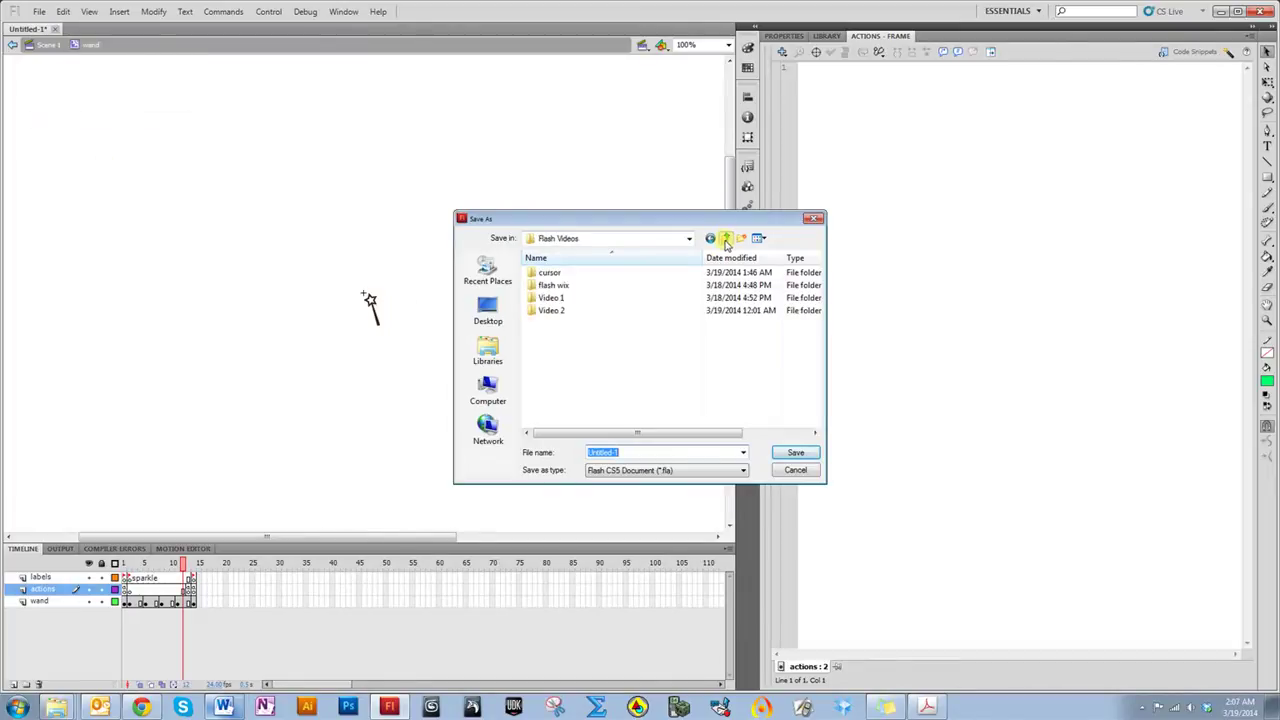
{"action": "double_click", "coordinate": [571, 272]}
{"action": "type", "text": "cu"}
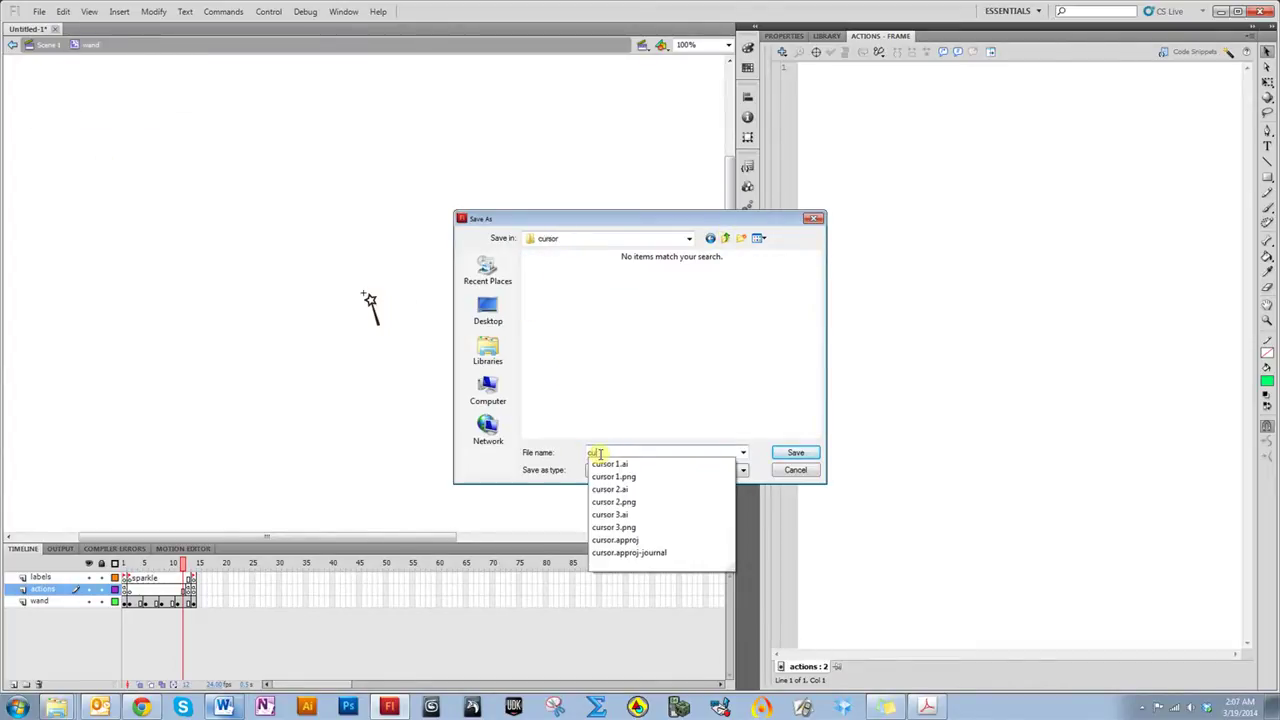
{"action": "type", "text": "rsor"}
{"action": "key", "text": "Return"}
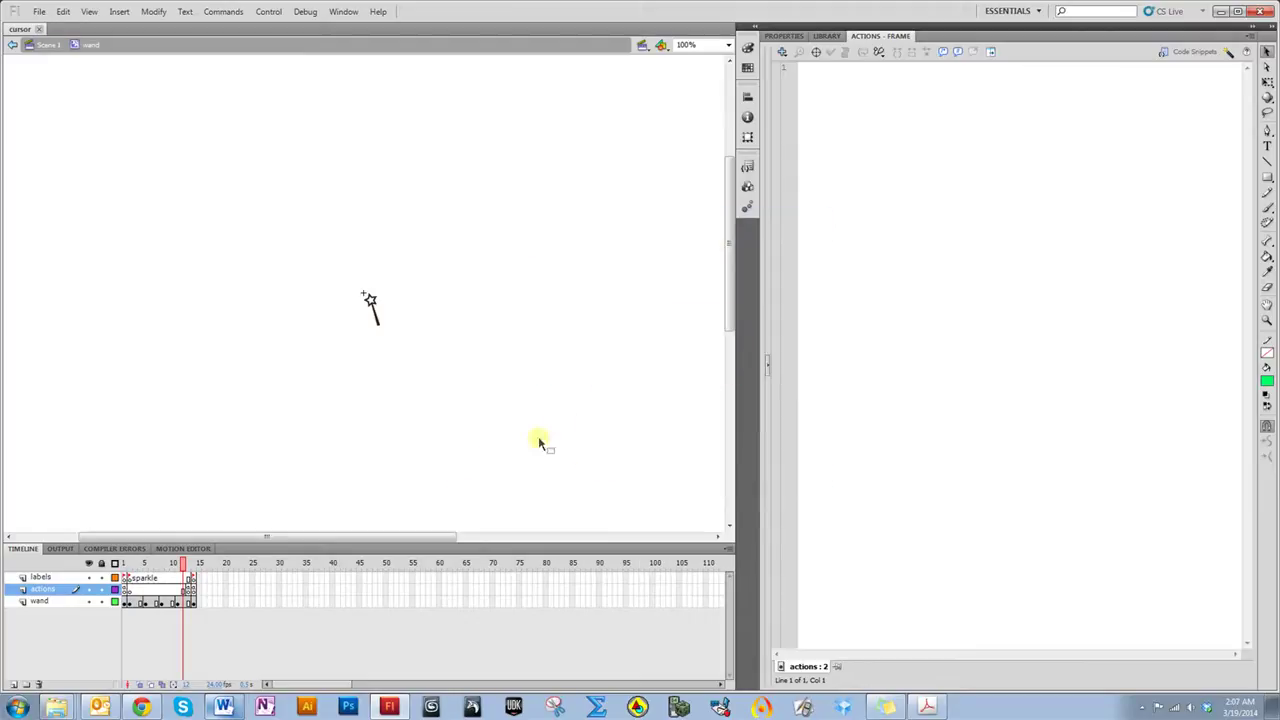
{"action": "left_click", "coordinate": [48, 46]}
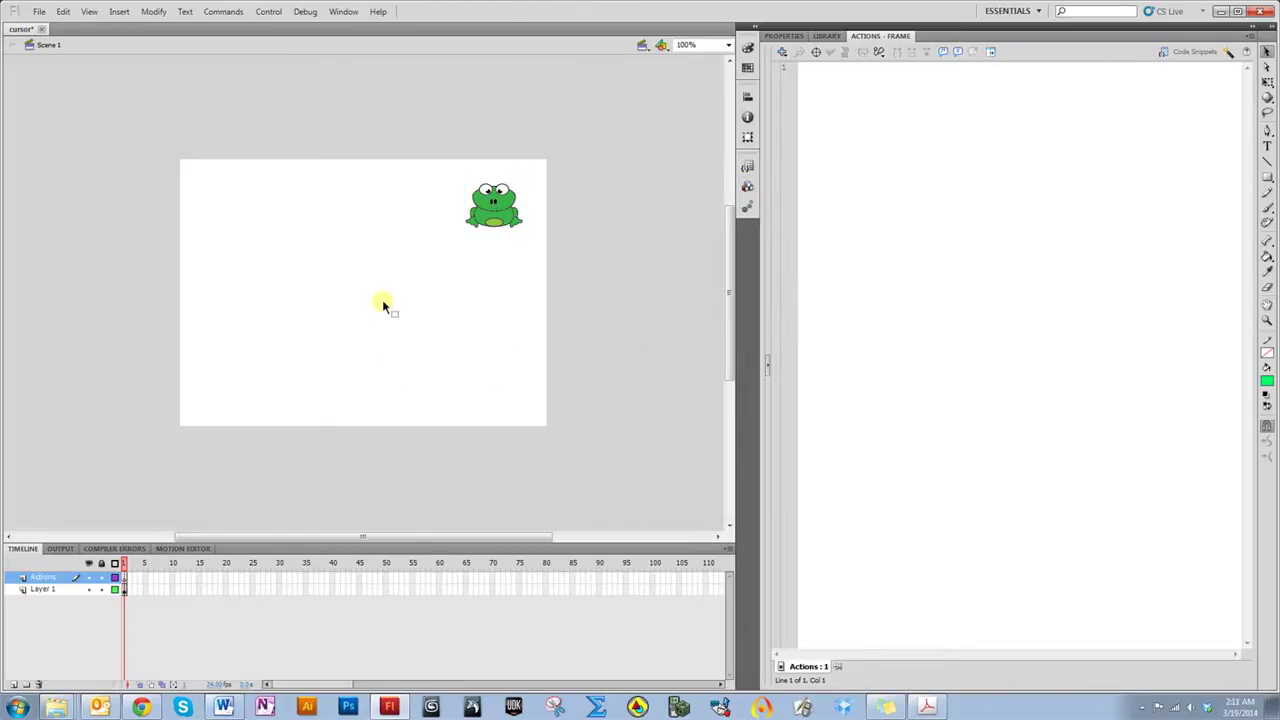
Place a wand instance on the stage's left side, test-run the movie, and name it wand_mc
{"action": "left_click", "coordinate": [826, 37]}
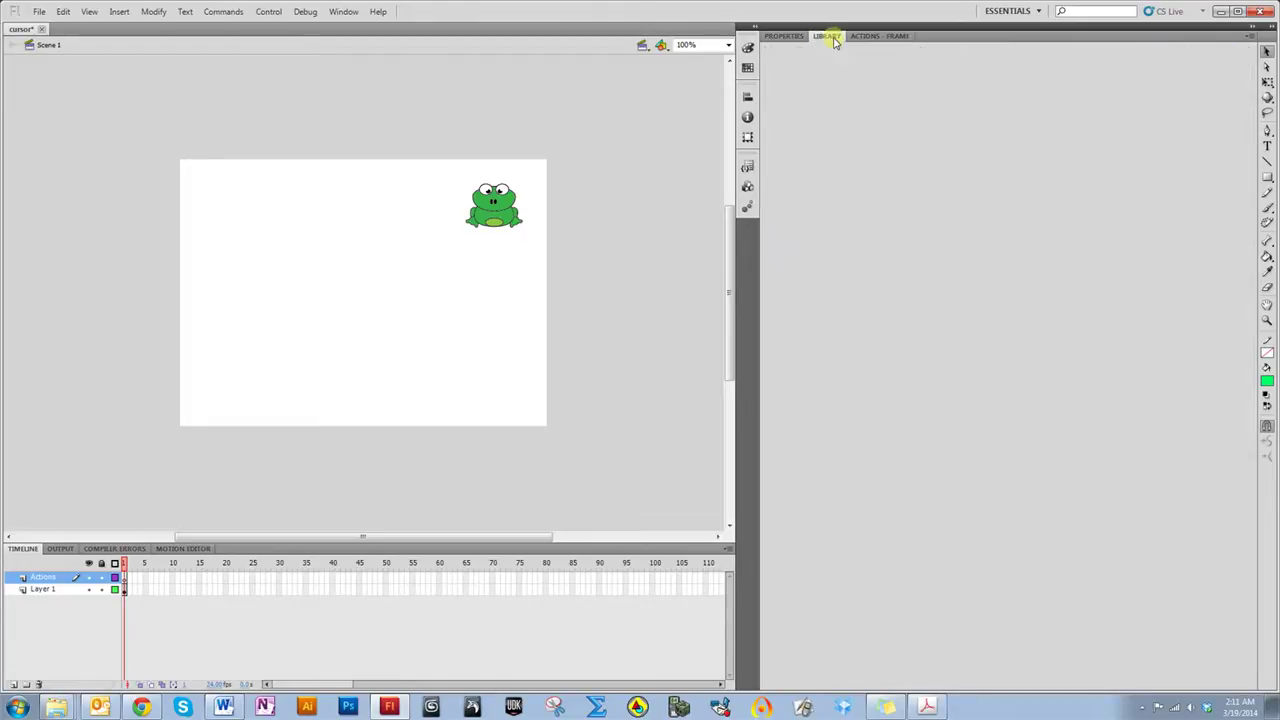
{"action": "left_click_drag", "start_coordinate": [789, 309], "coordinate": [249, 289]}
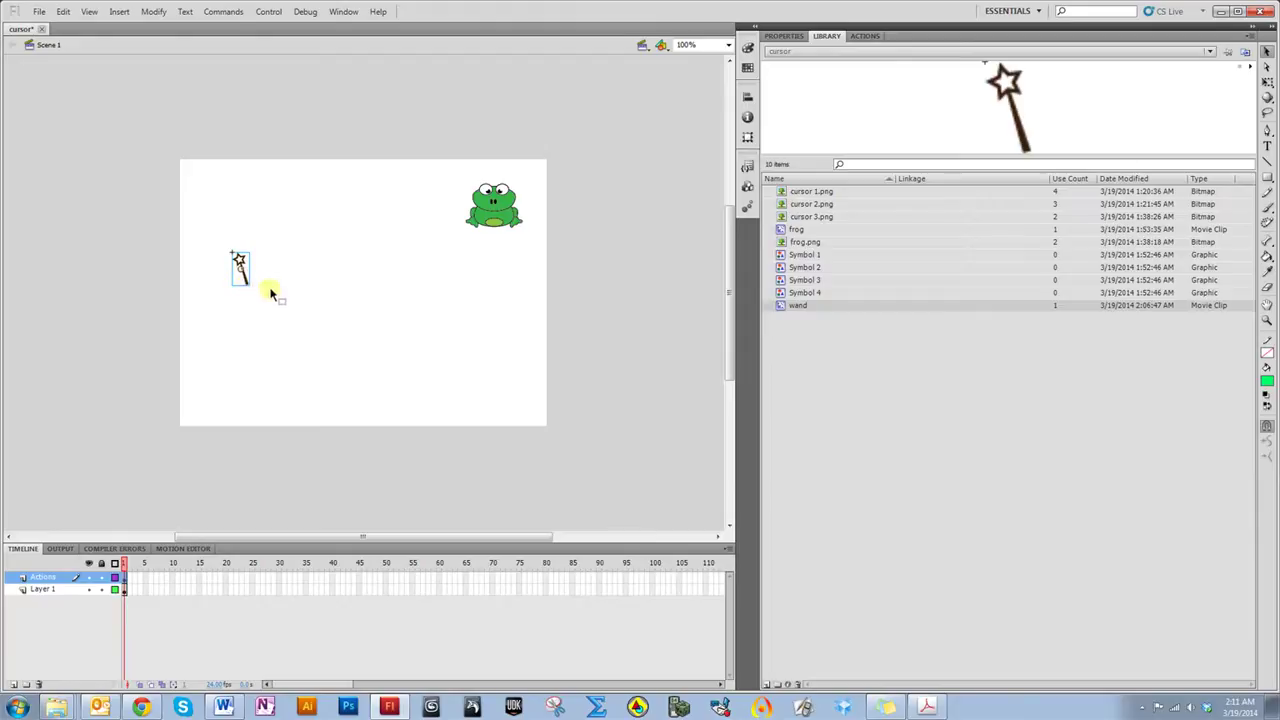
{"action": "key", "text": "ctrl+Return"}
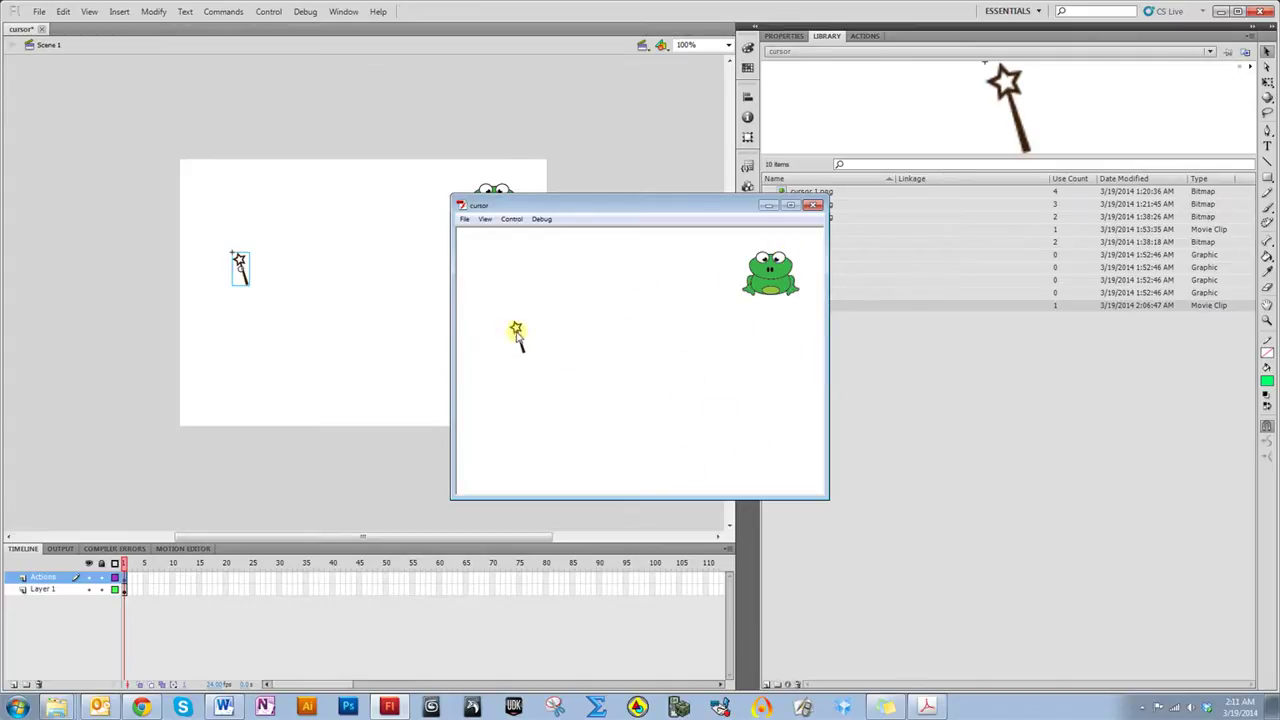
{"action": "left_click", "coordinate": [813, 205]}
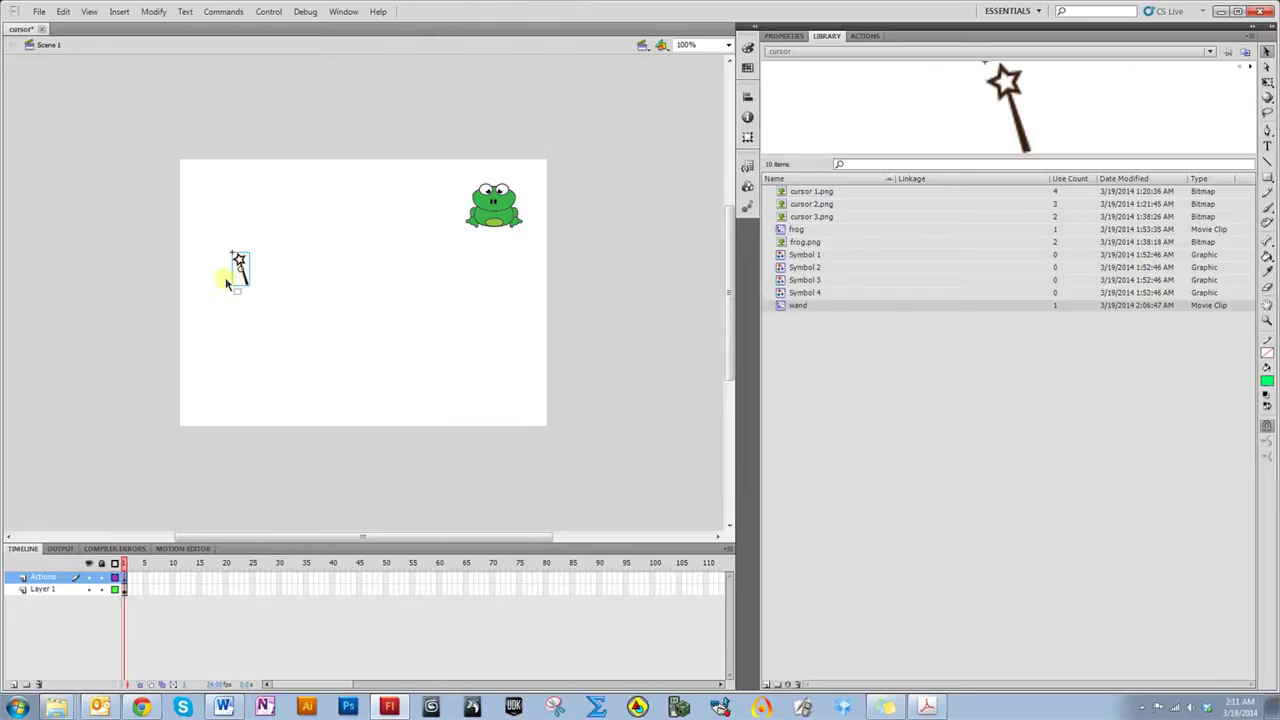
{"action": "left_click", "coordinate": [784, 37]}
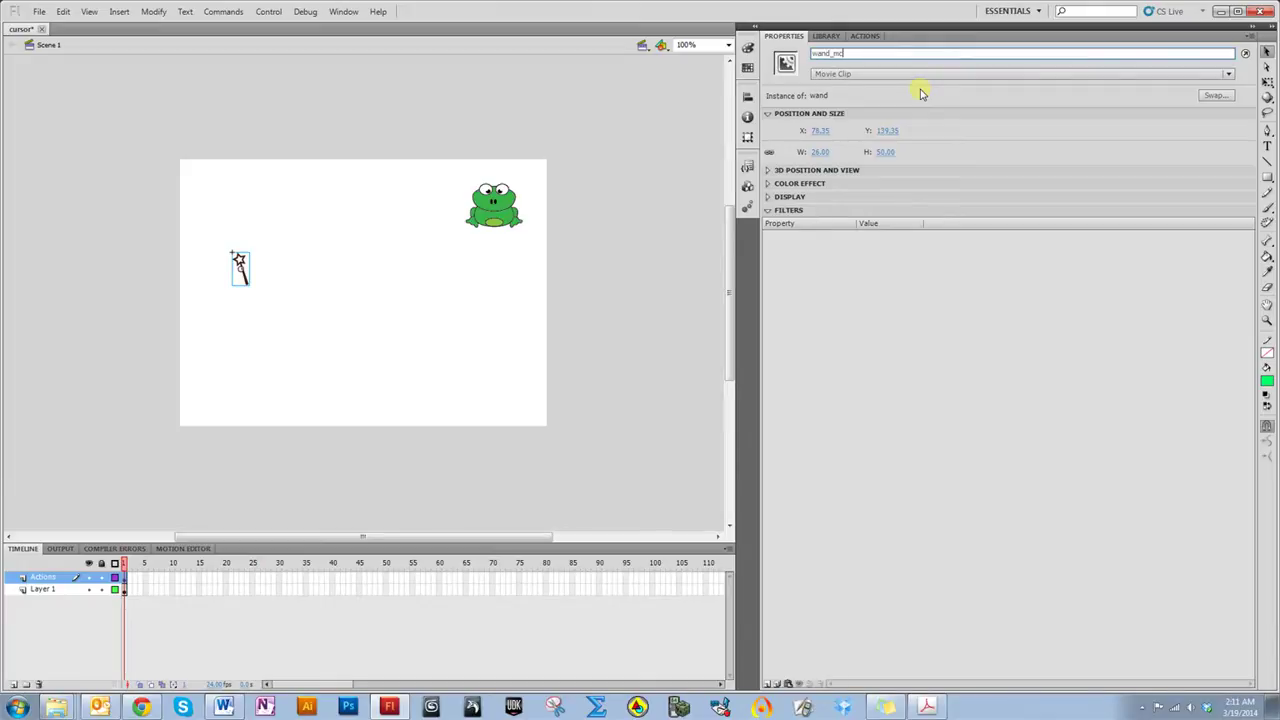
Apply the Custom Mouse Cursor code snippet to the selected wand_mc instance
{"action": "left_click", "coordinate": [449, 319]}
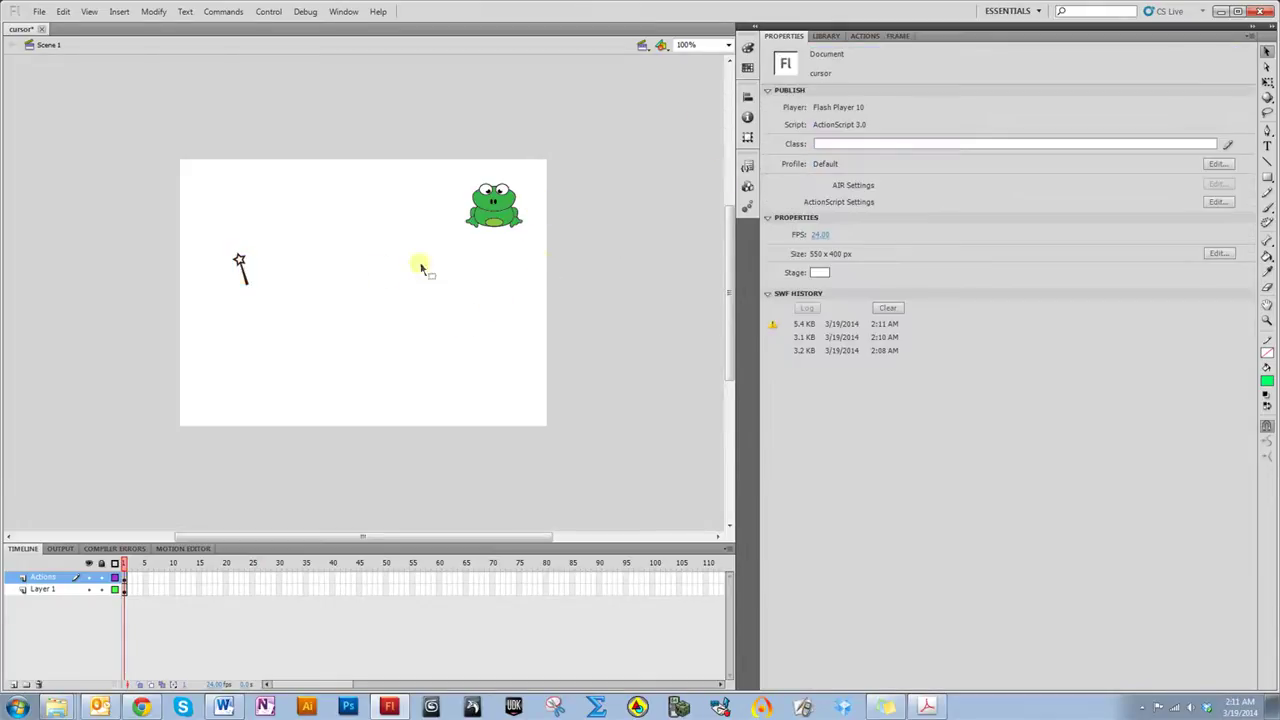
{"action": "left_click", "coordinate": [241, 266]}
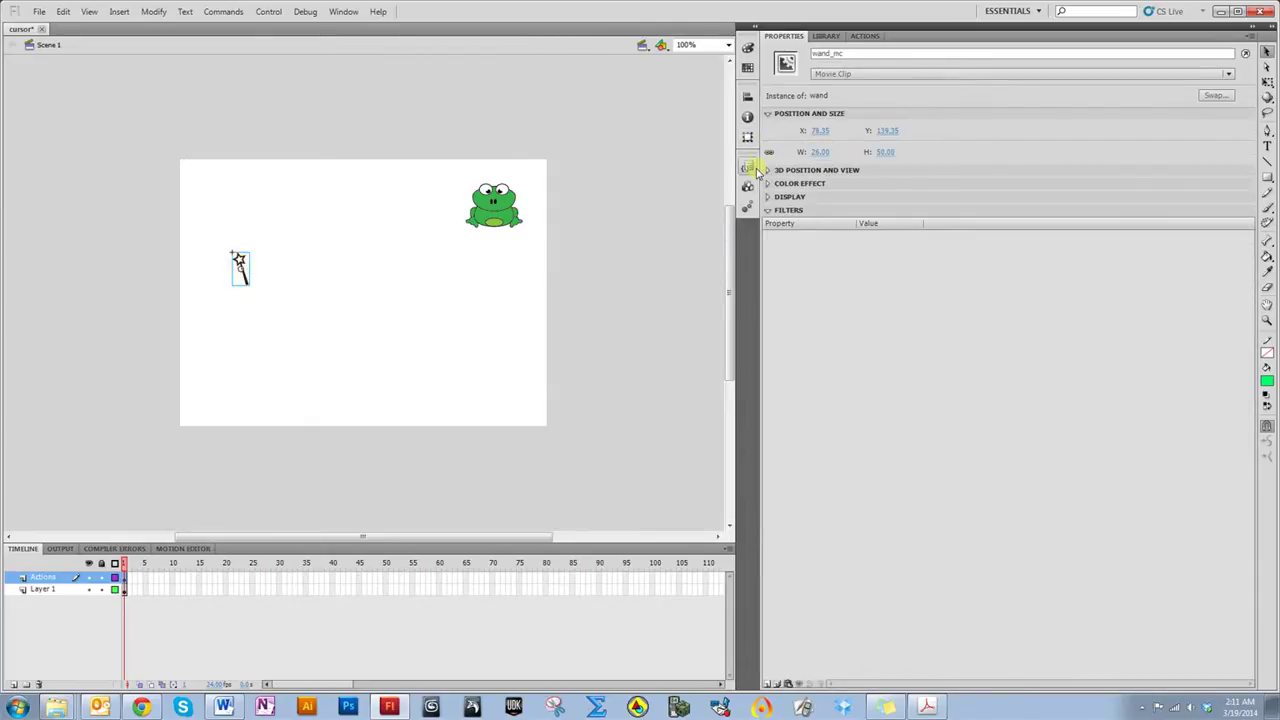
{"action": "left_click", "coordinate": [748, 168]}
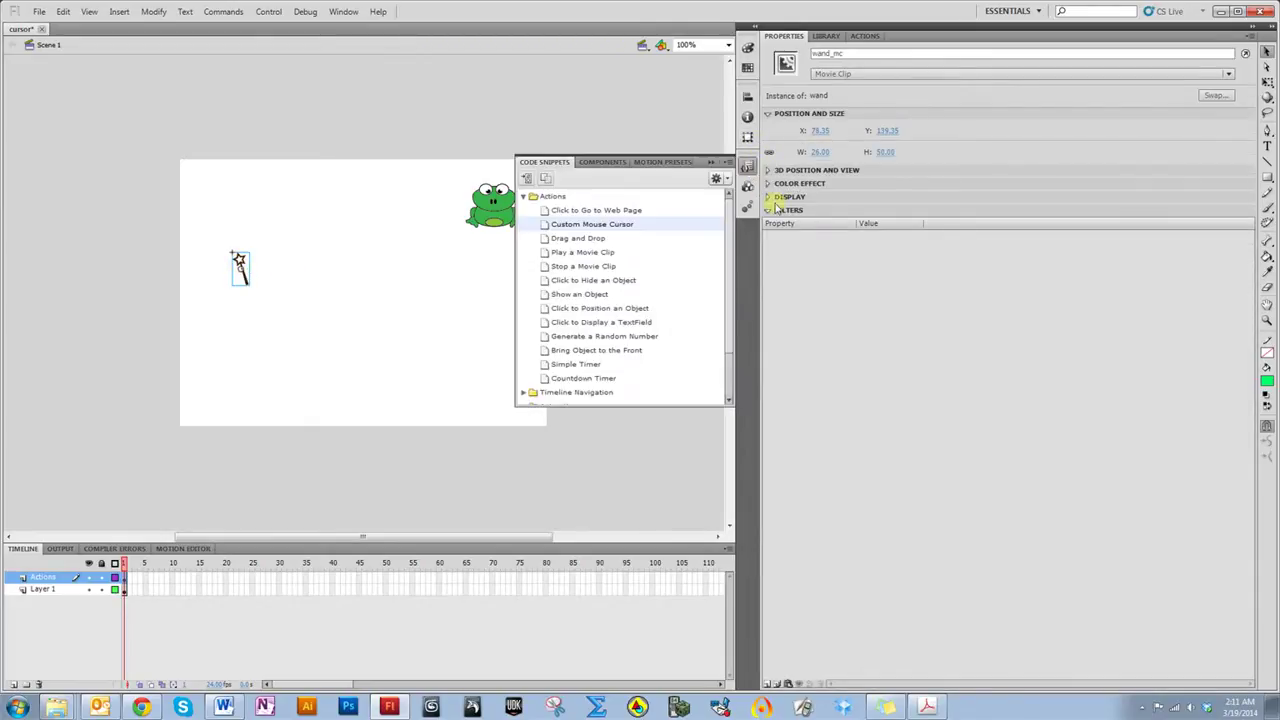
{"action": "double_click", "coordinate": [618, 224]}
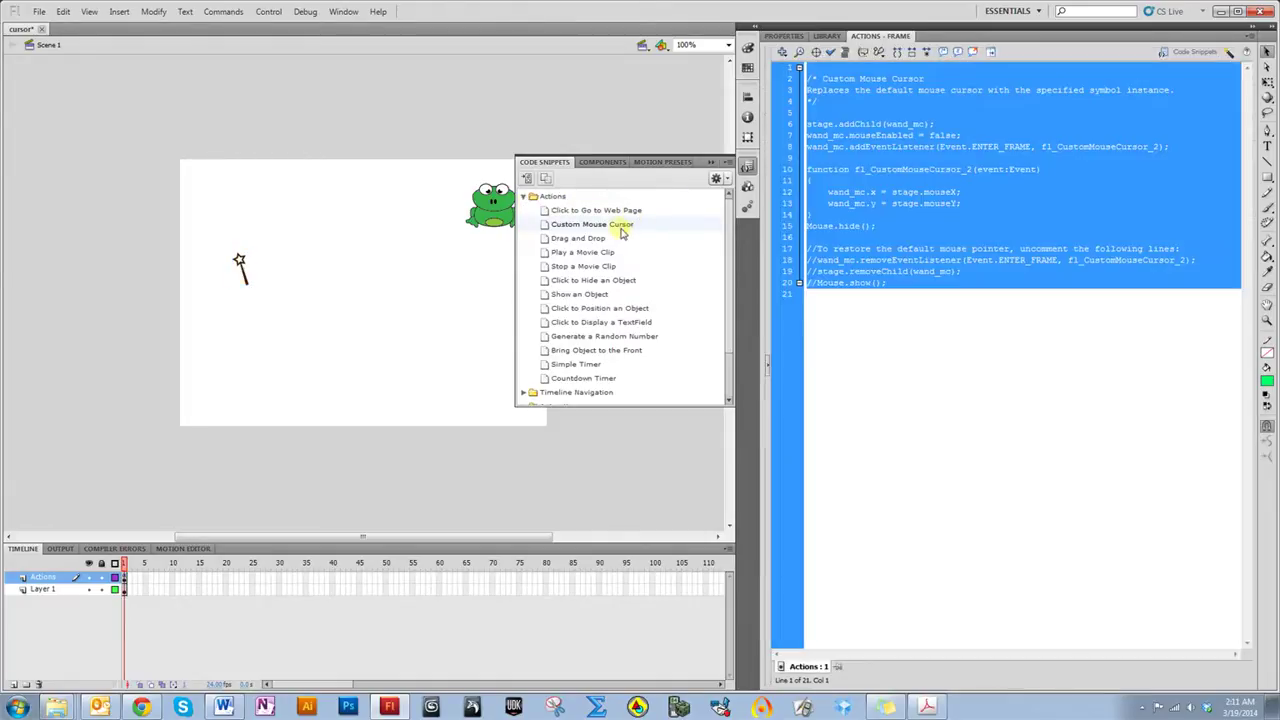
{"action": "left_click", "coordinate": [885, 342]}
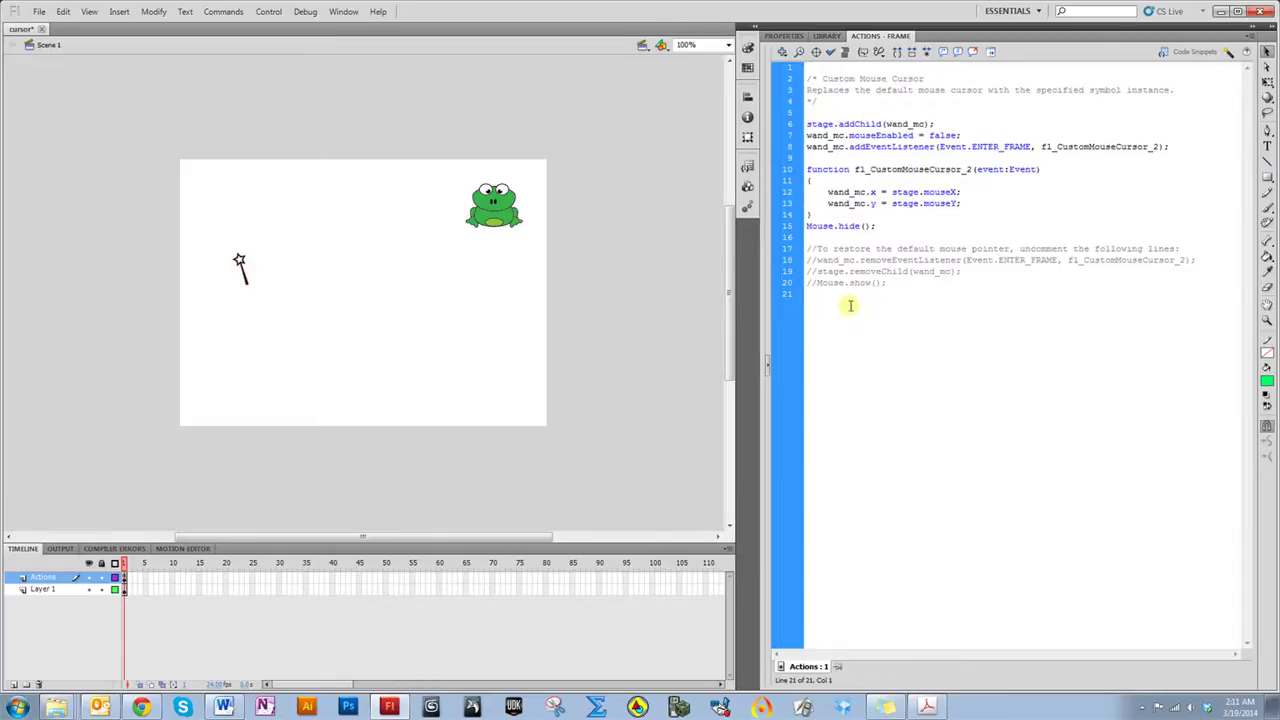
Delete the commented restore lines 16–20 and review the wand_mc follow-mouse code
{"action": "left_click_drag", "start_coordinate": [832, 298], "coordinate": [806, 250]}
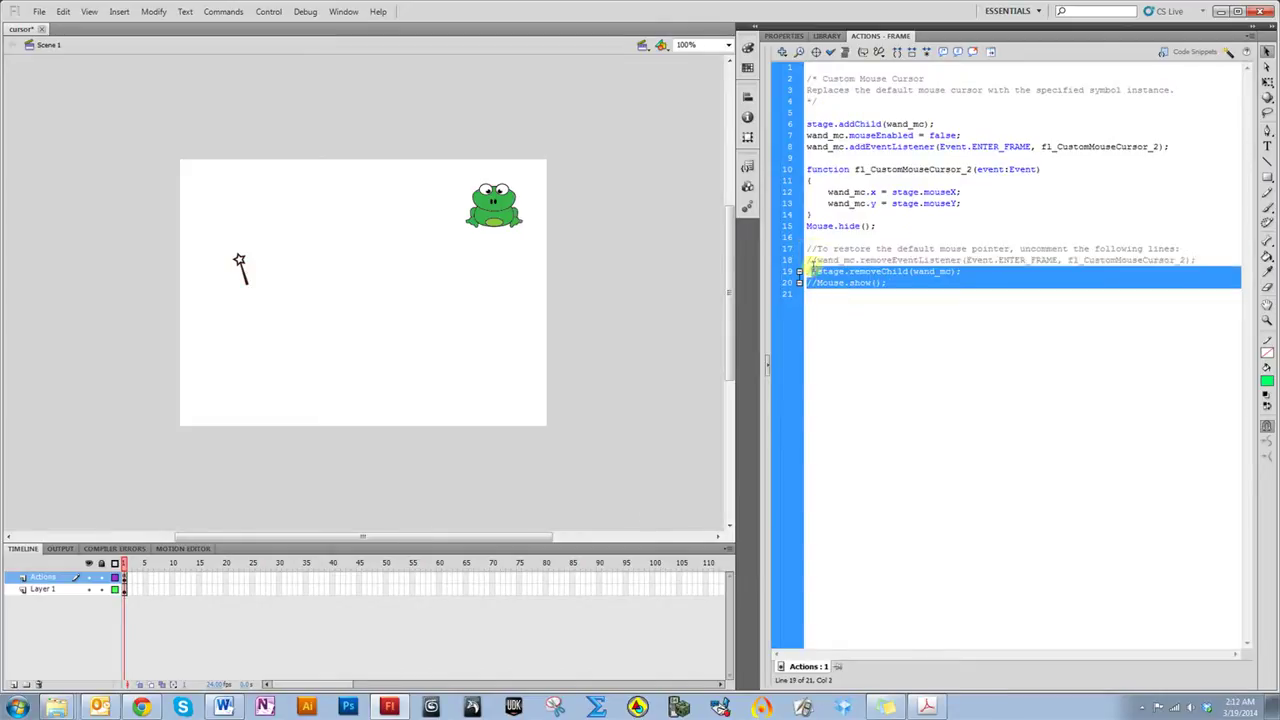
{"action": "left_click_drag", "start_coordinate": [843, 317], "coordinate": [815, 245]}
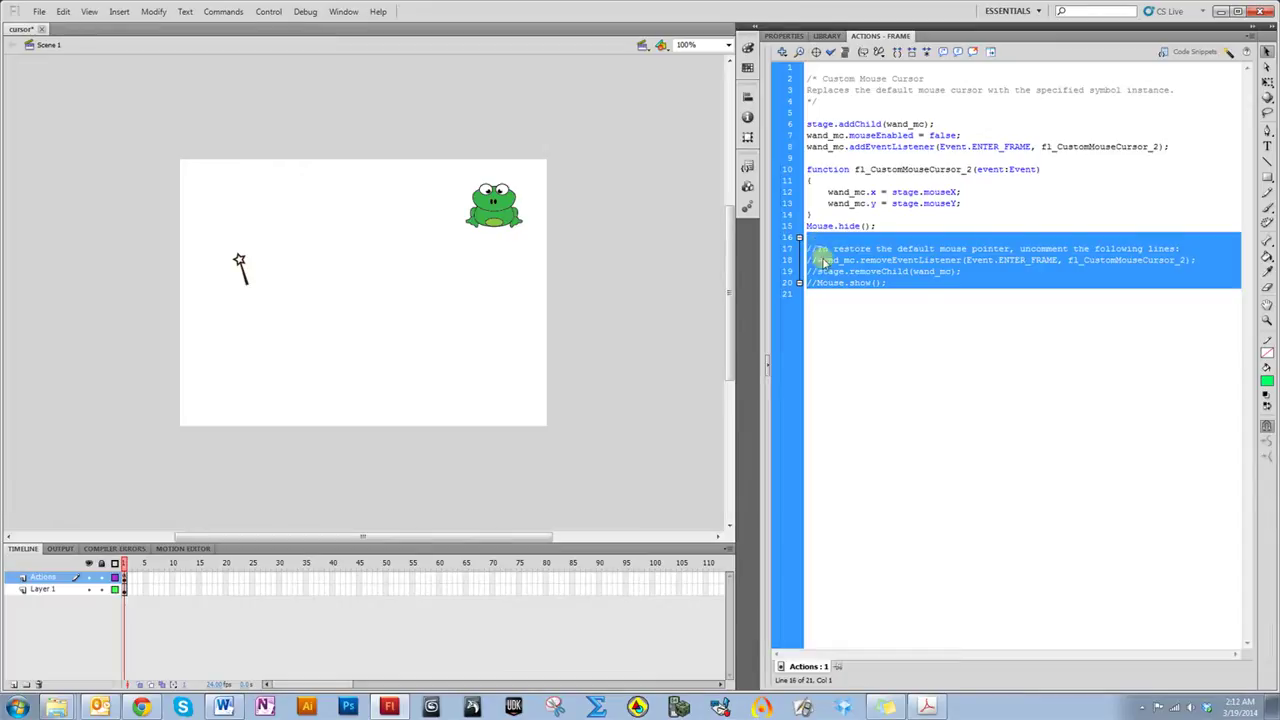
{"action": "key", "text": "Delete"}
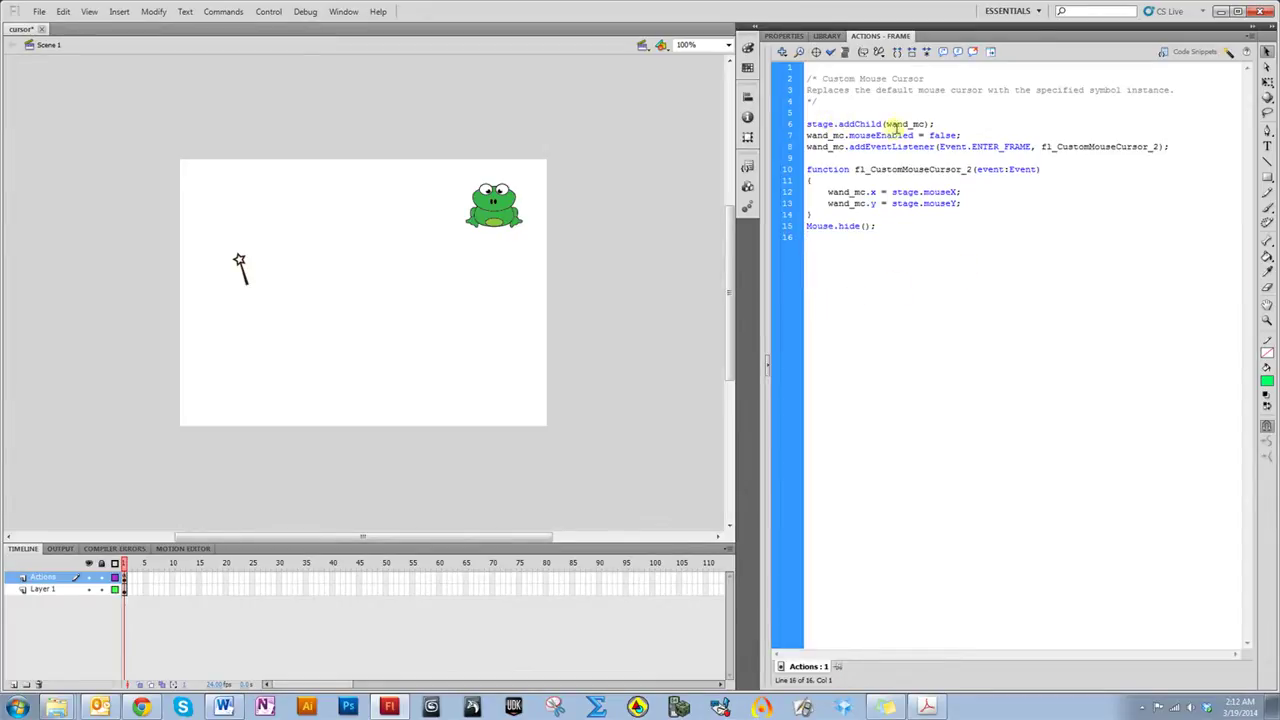
{"action": "left_click_drag", "start_coordinate": [886, 123], "coordinate": [926, 123]}
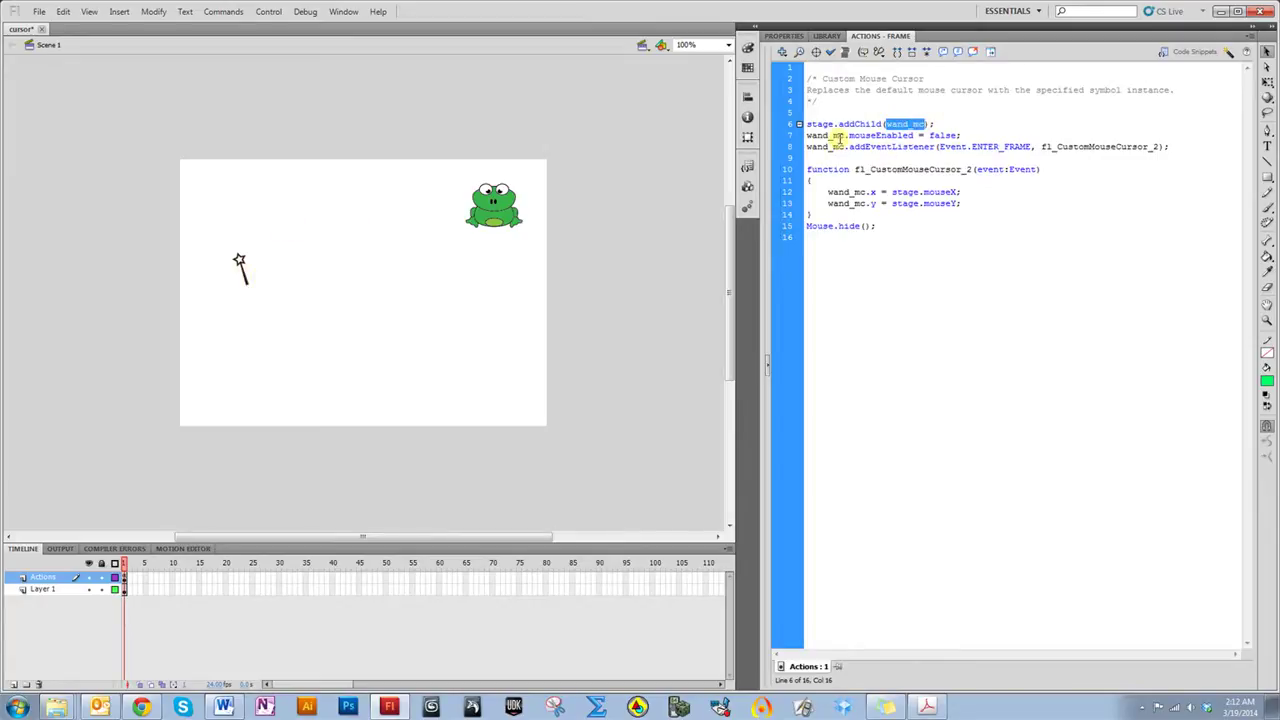
{"action": "left_click_drag", "start_coordinate": [846, 147], "coordinate": [807, 147]}
{"action": "left_click_drag", "start_coordinate": [937, 147], "coordinate": [1032, 147]}
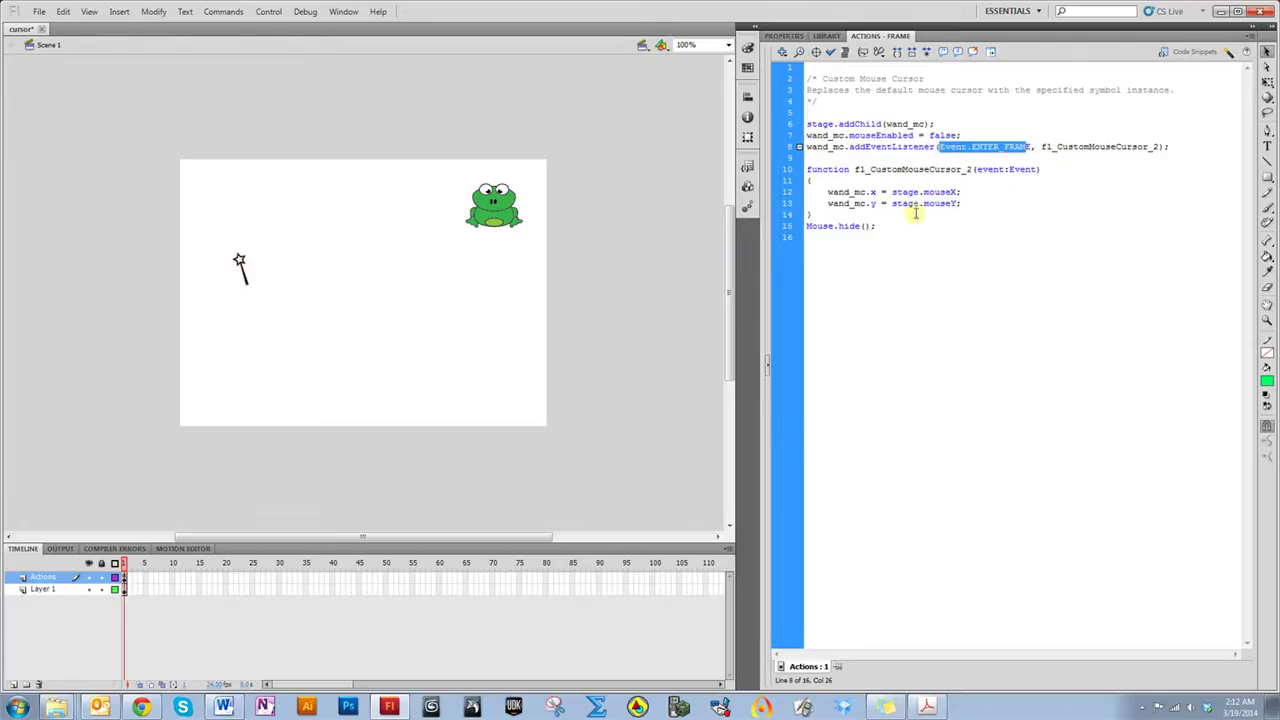
{"action": "left_click_drag", "start_coordinate": [830, 191], "coordinate": [806, 226]}
{"action": "left_click", "coordinate": [828, 256]}
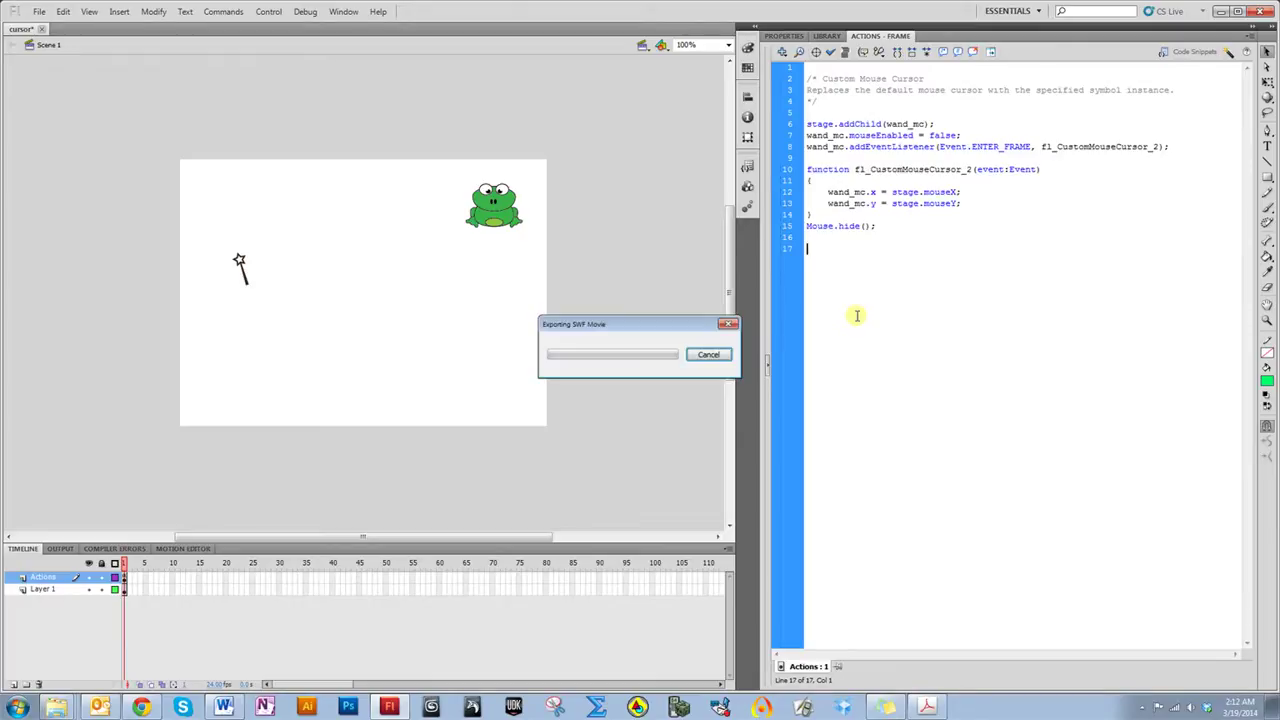
{"action": "key", "text": "ctrl+Return"}
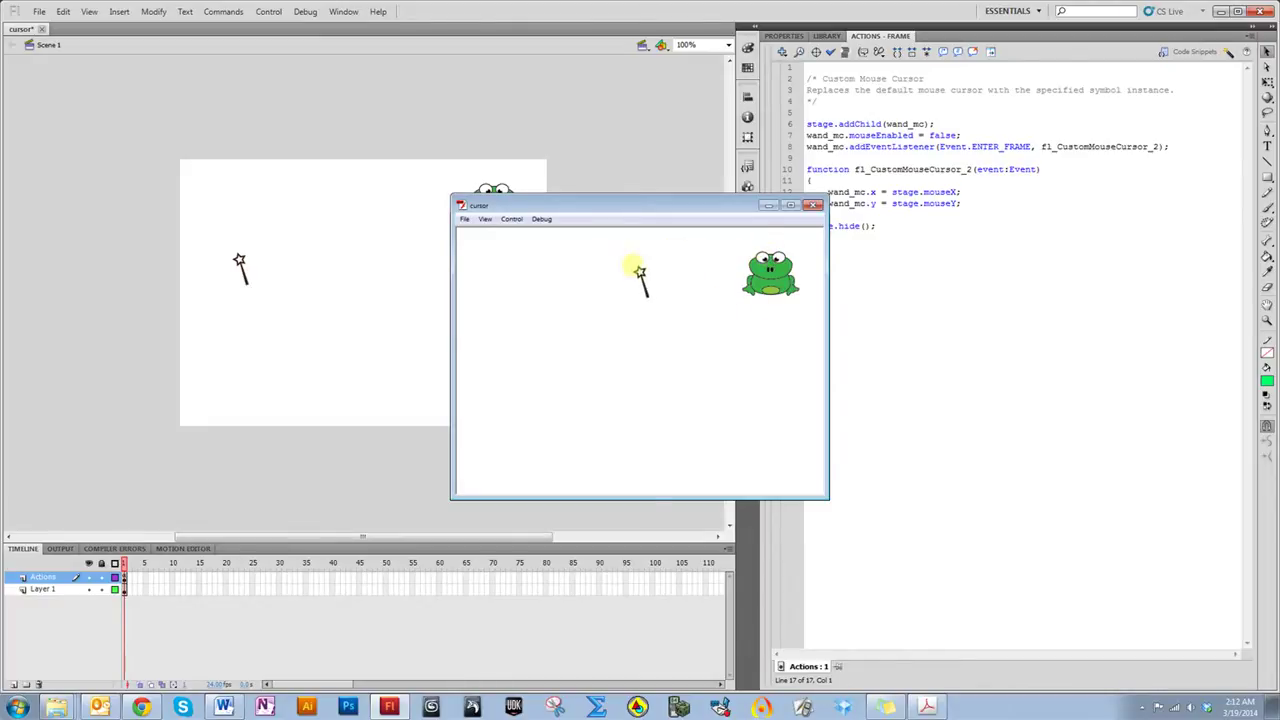
{"action": "left_click", "coordinate": [813, 205]}
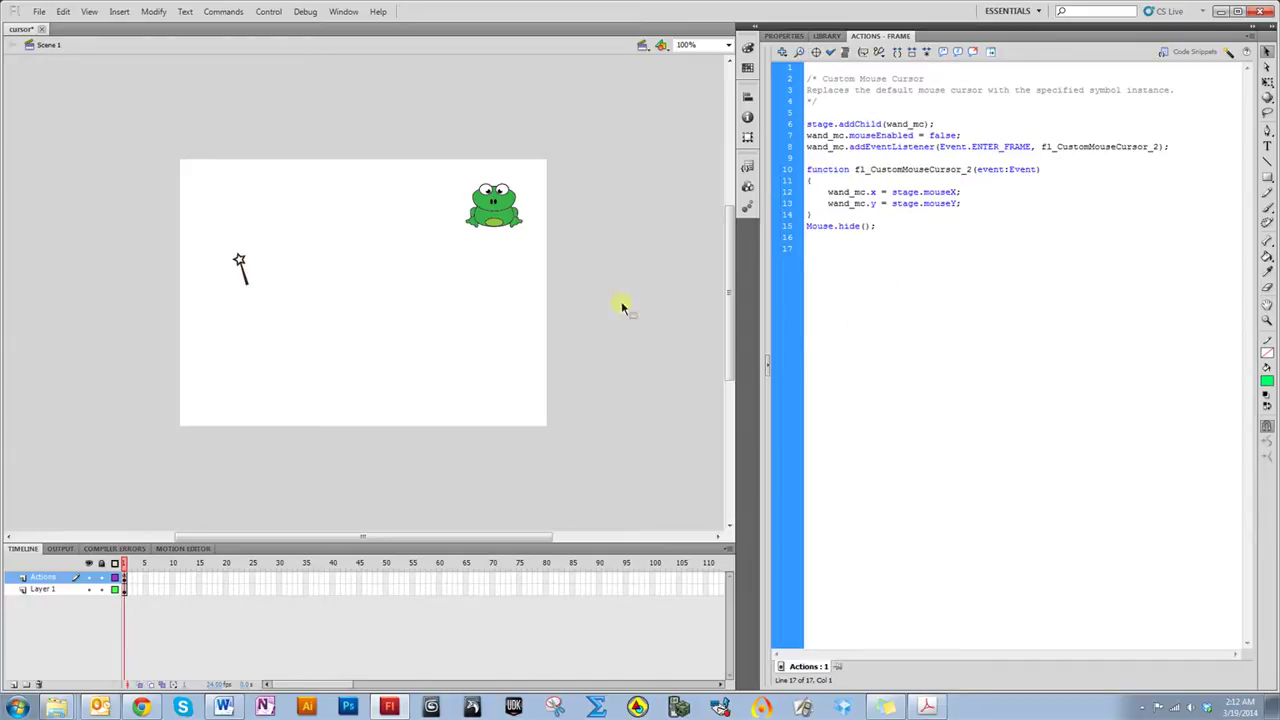
{"action": "left_click", "coordinate": [240, 270]}
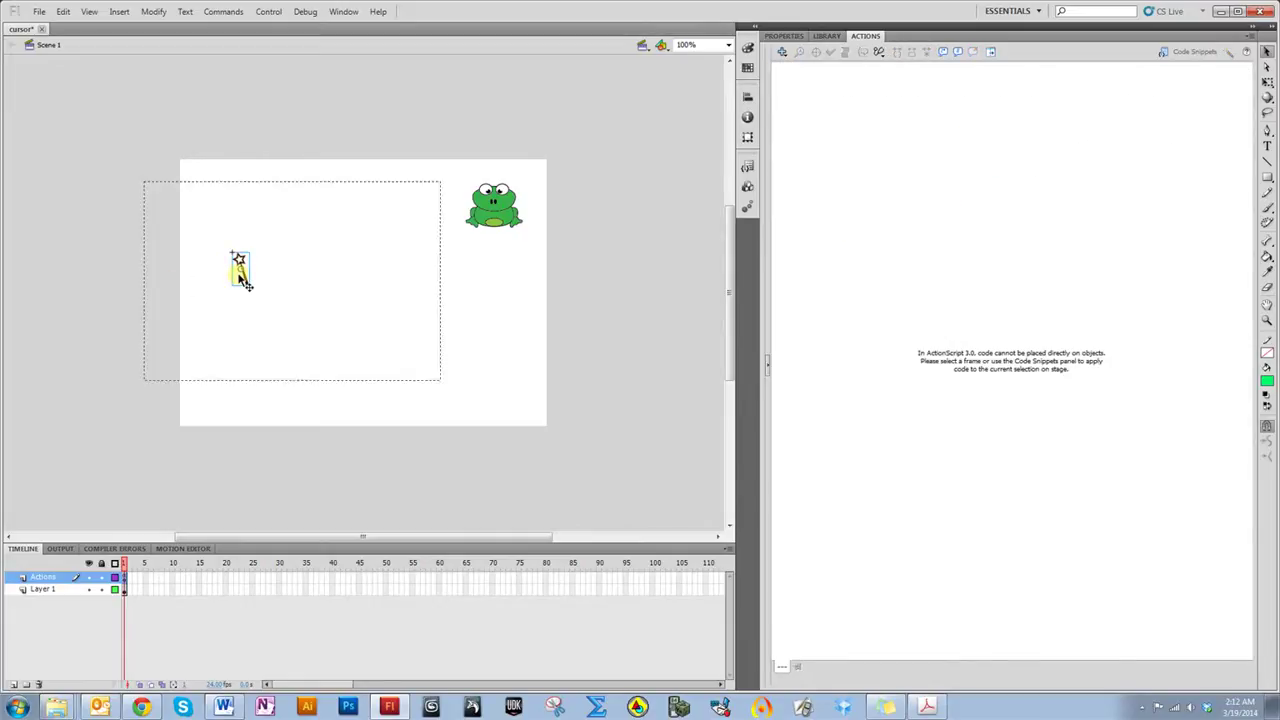
{"action": "double_click", "coordinate": [240, 272]}
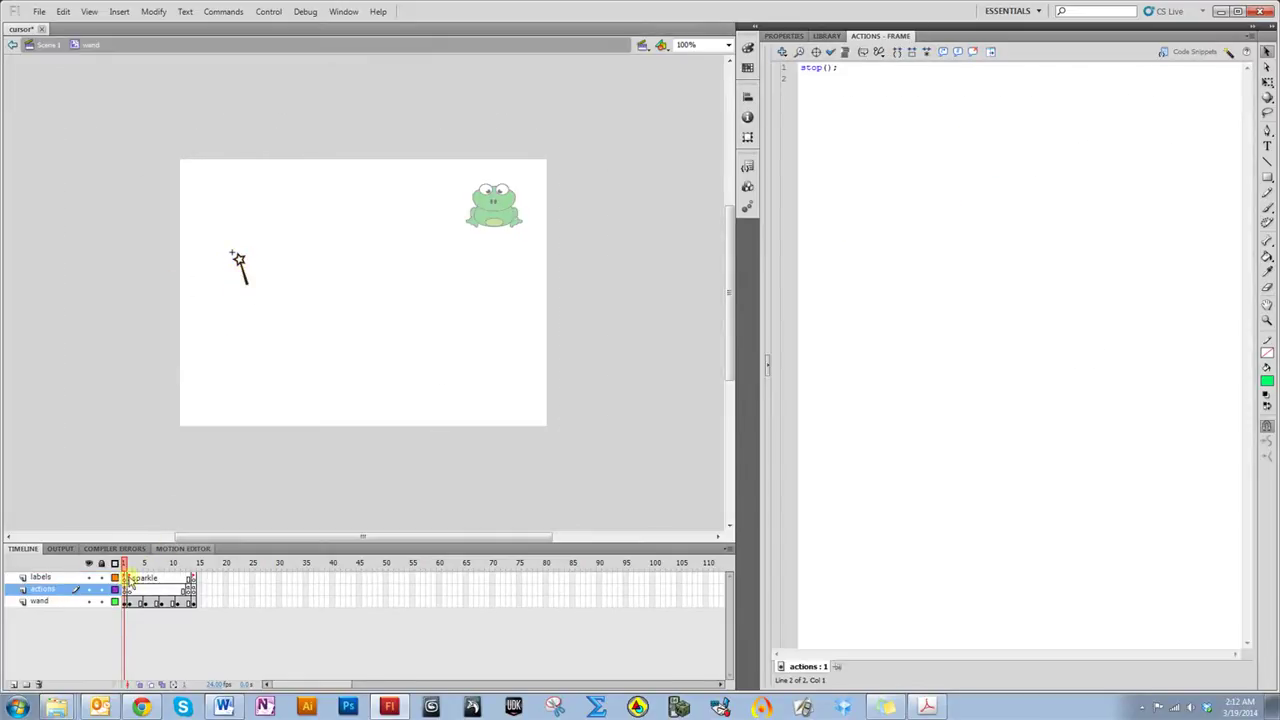
{"action": "left_click", "coordinate": [129, 581]}
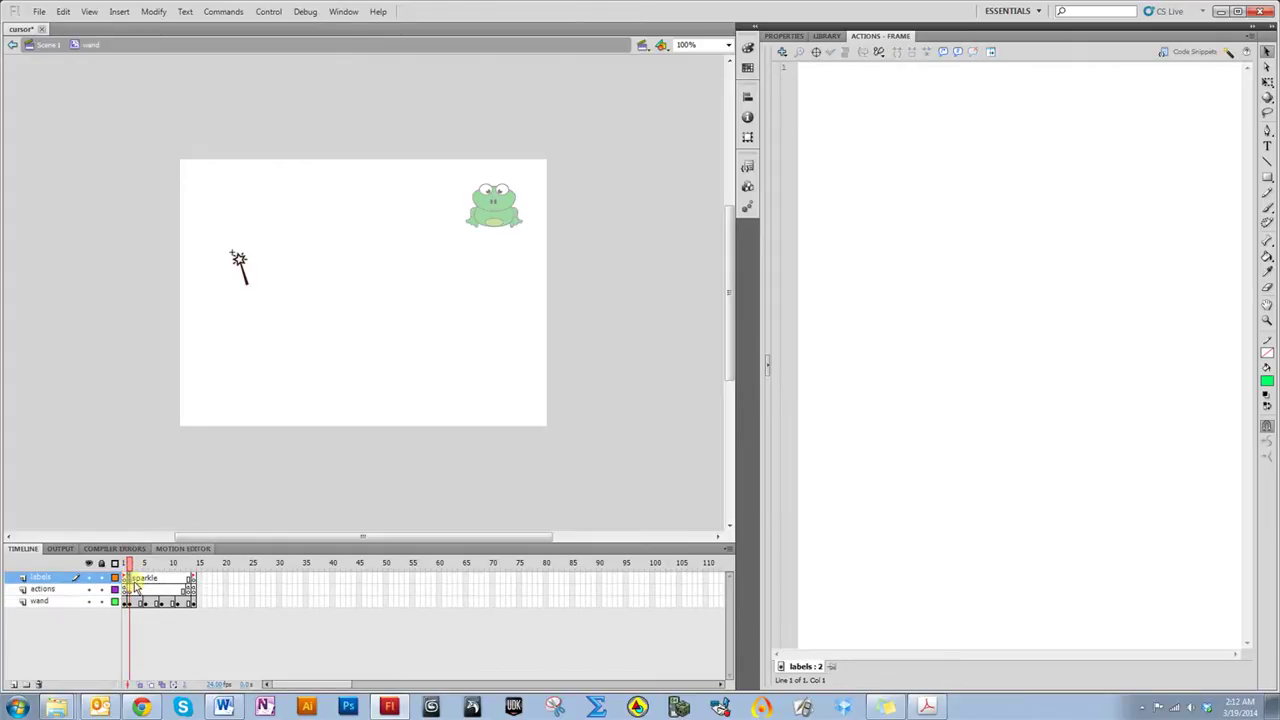
{"action": "mouse_move", "coordinate": [130, 563]}
{"action": "left_mouse_down"}
{"action": "mouse_move", "coordinate": [177, 563]}
{"action": "mouse_move", "coordinate": [152, 566]}
{"action": "left_mouse_up"}
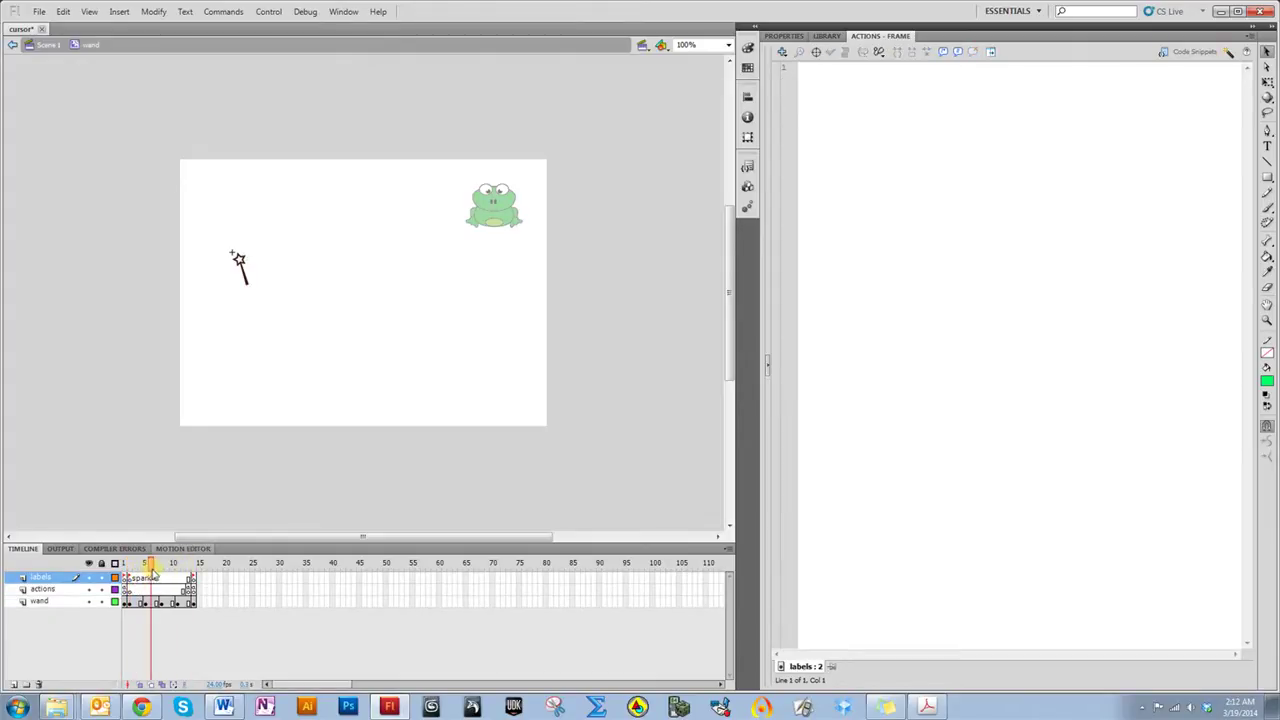
{"action": "left_click", "coordinate": [50, 45]}
{"action": "left_click", "coordinate": [826, 306]}
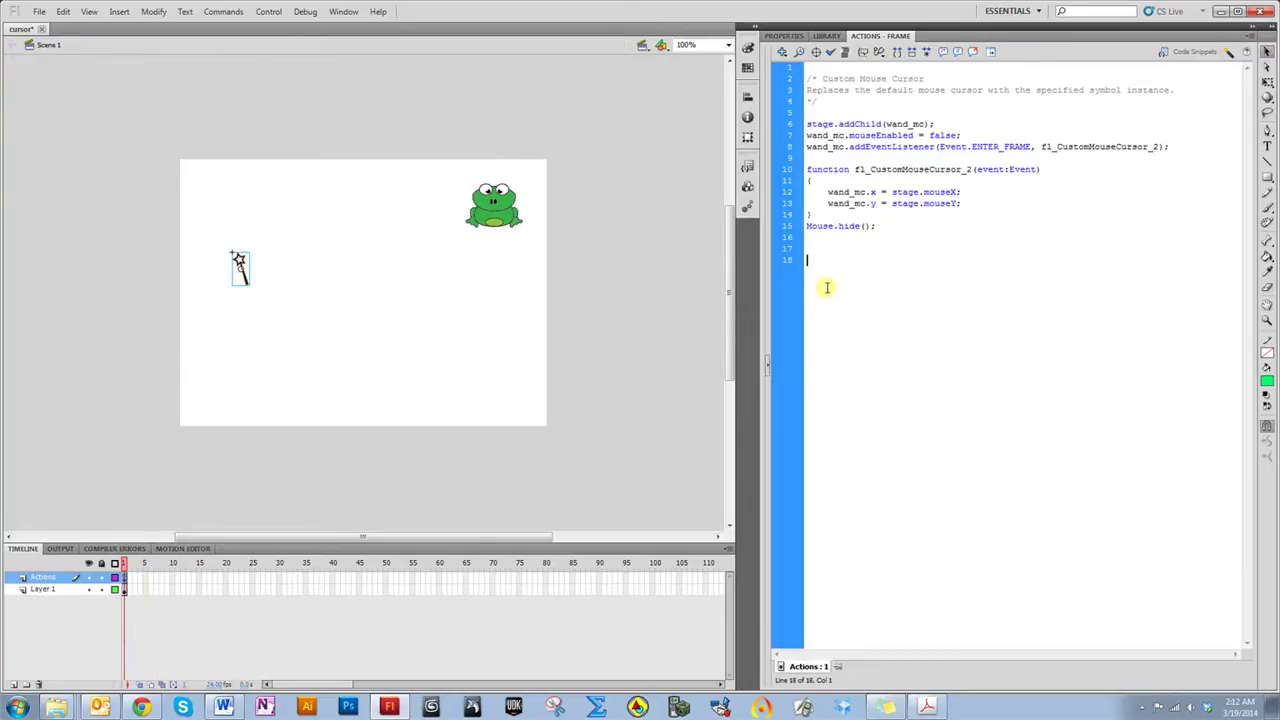
Add the Mouse Click Event snippet from the Event Handlers category
{"action": "left_click", "coordinate": [749, 168]}
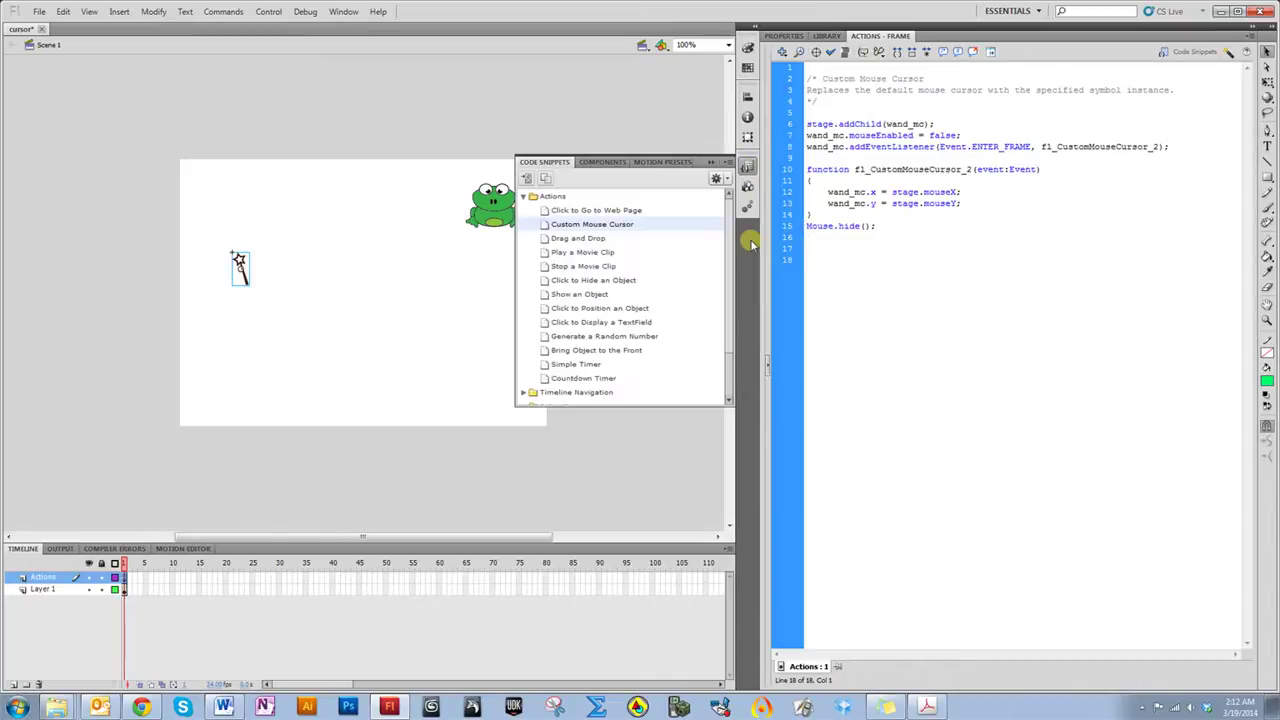
{"action": "left_click", "coordinate": [524, 196]}
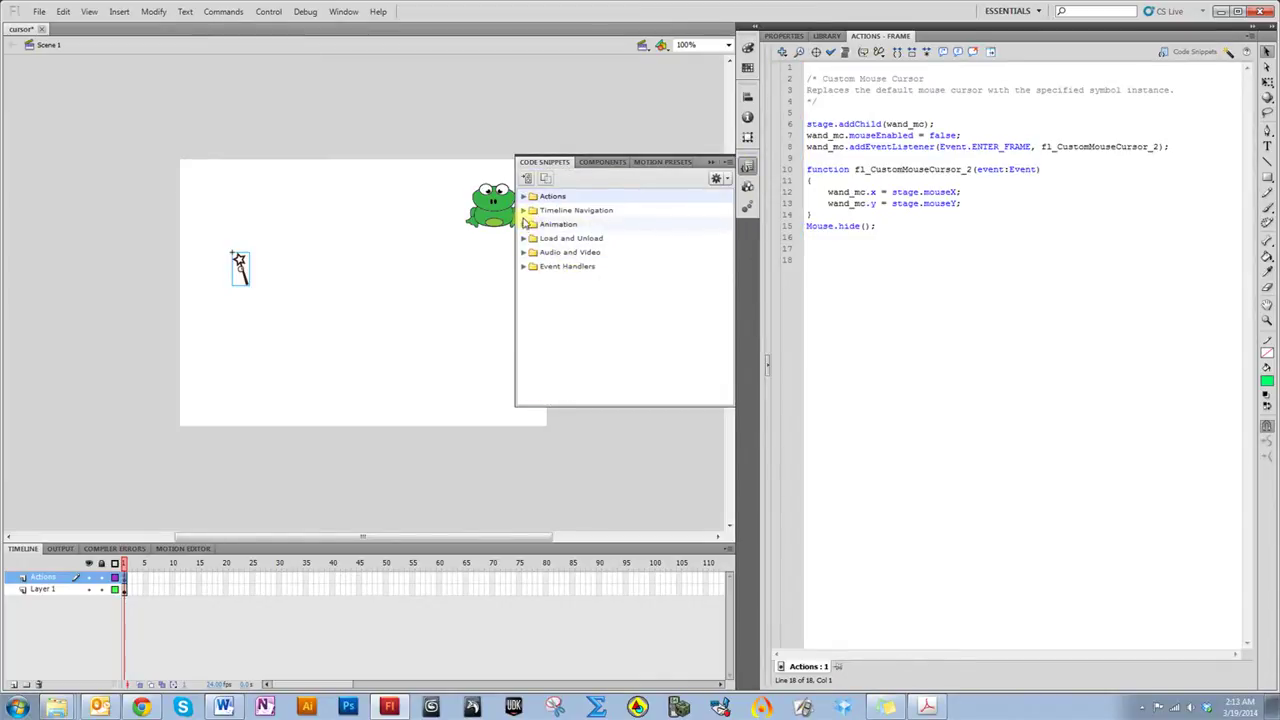
{"action": "left_click", "coordinate": [524, 197]}
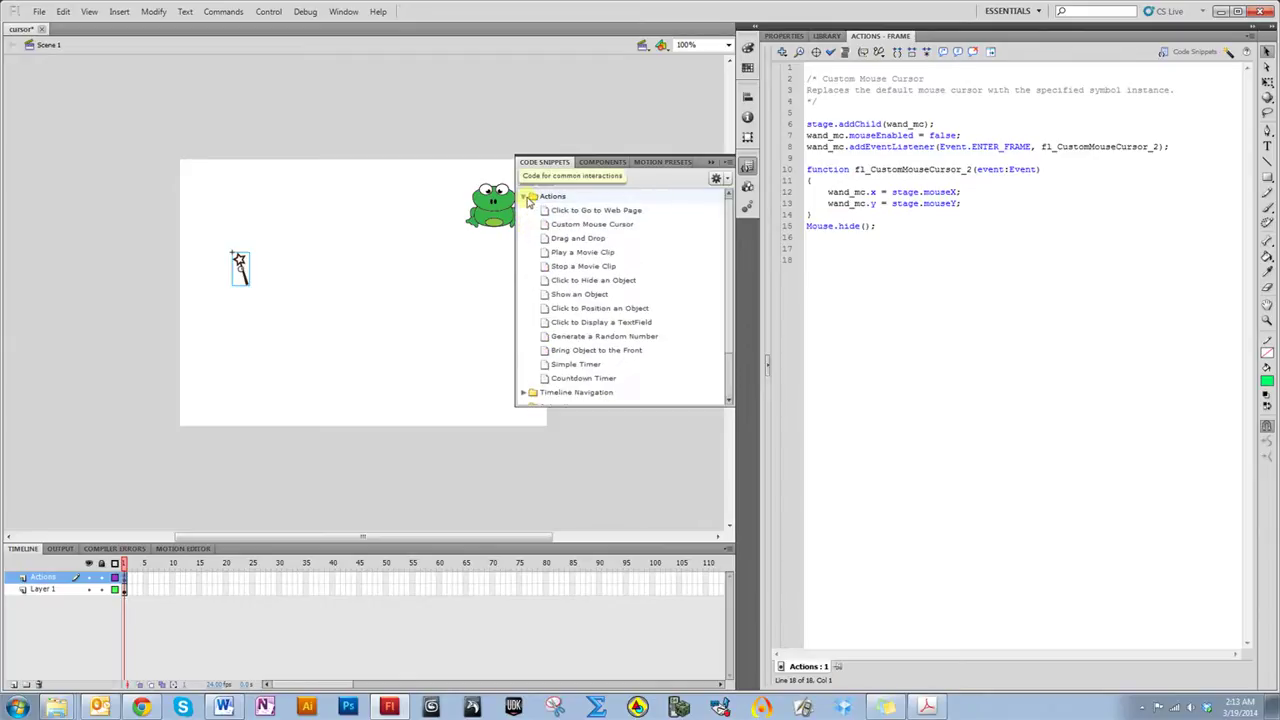
{"action": "left_click", "coordinate": [524, 197]}
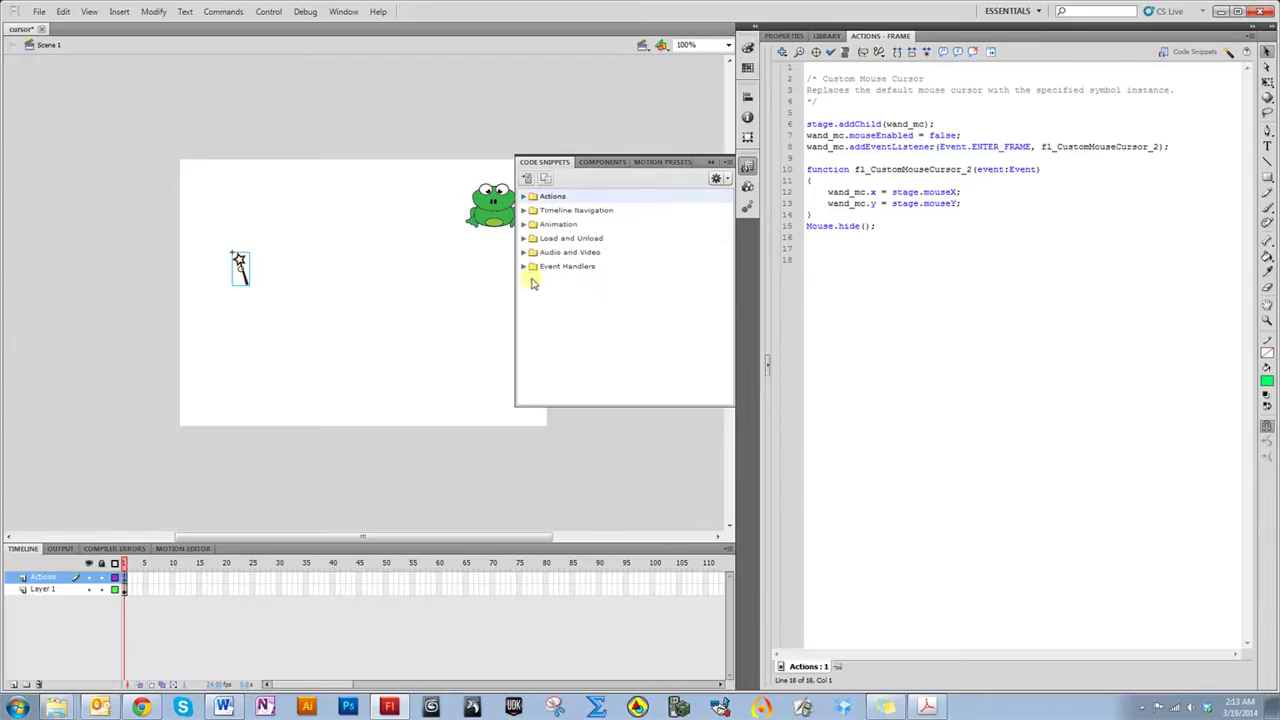
{"action": "left_click", "coordinate": [524, 267]}
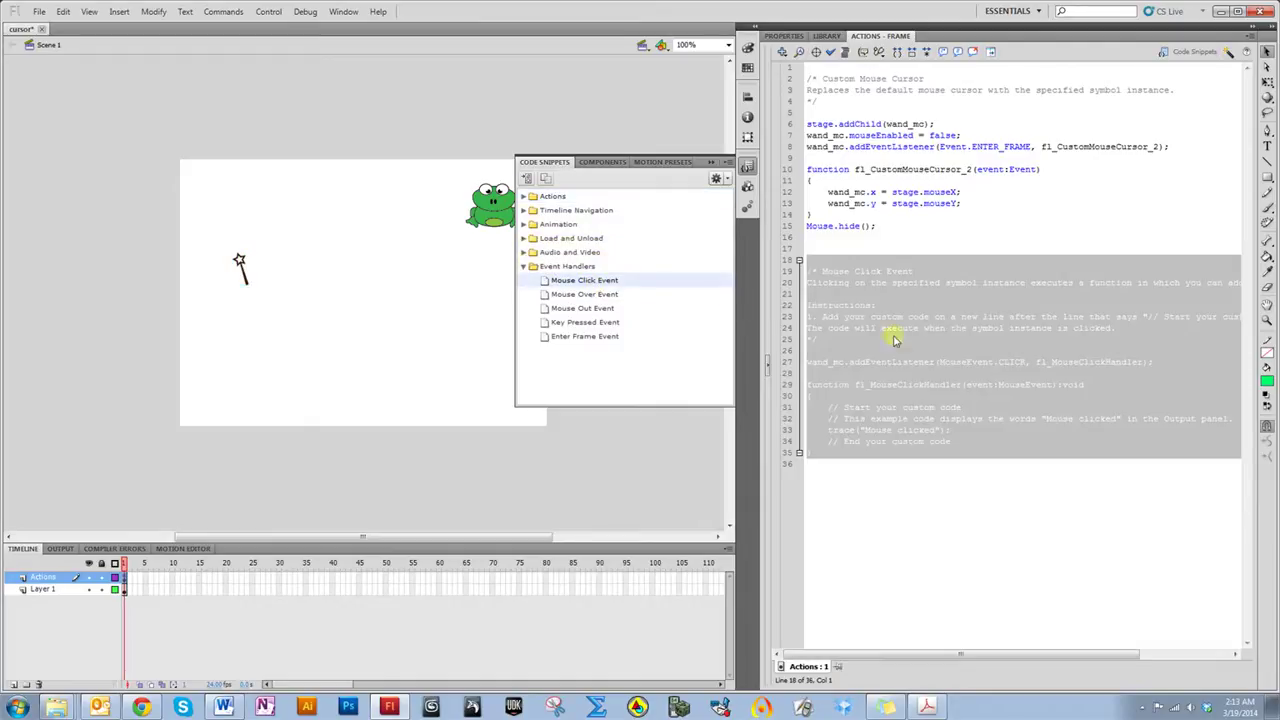
{"action": "left_click", "coordinate": [916, 424]}
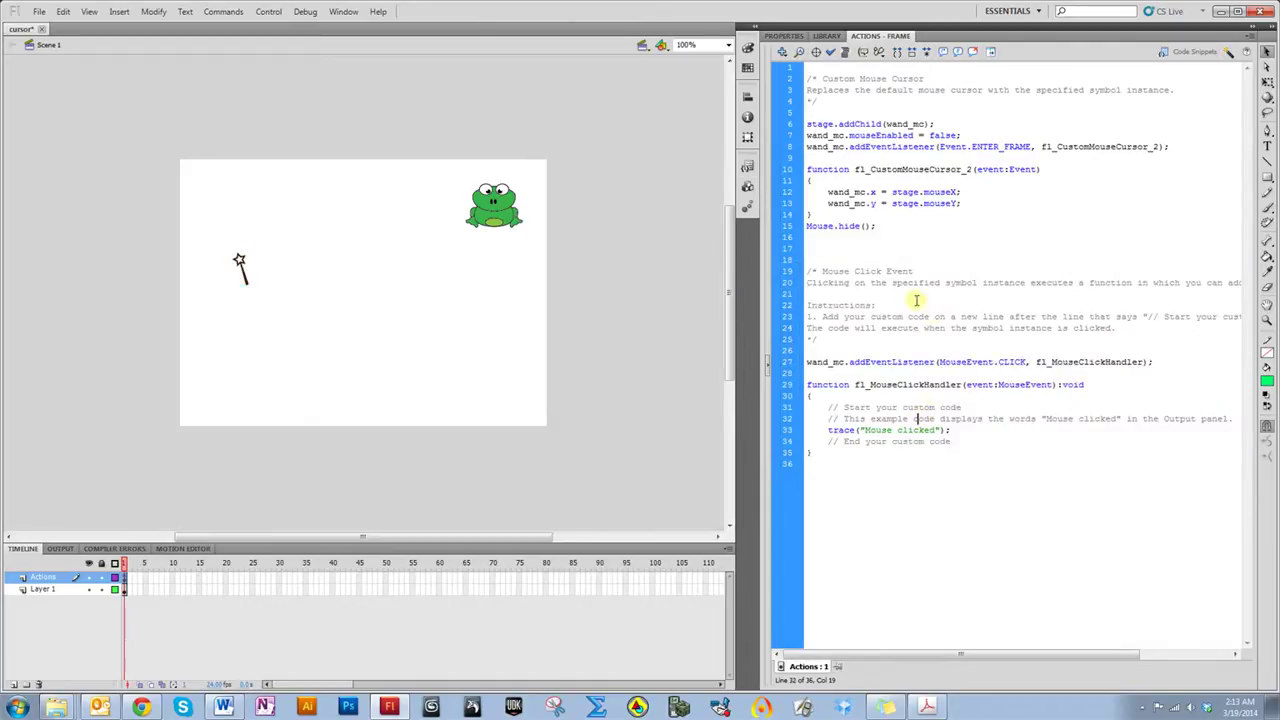
Delete the snippet's comment block and replace wand_mc with stage on line 20
{"action": "left_click_drag", "start_coordinate": [818, 346], "coordinate": [806, 262]}
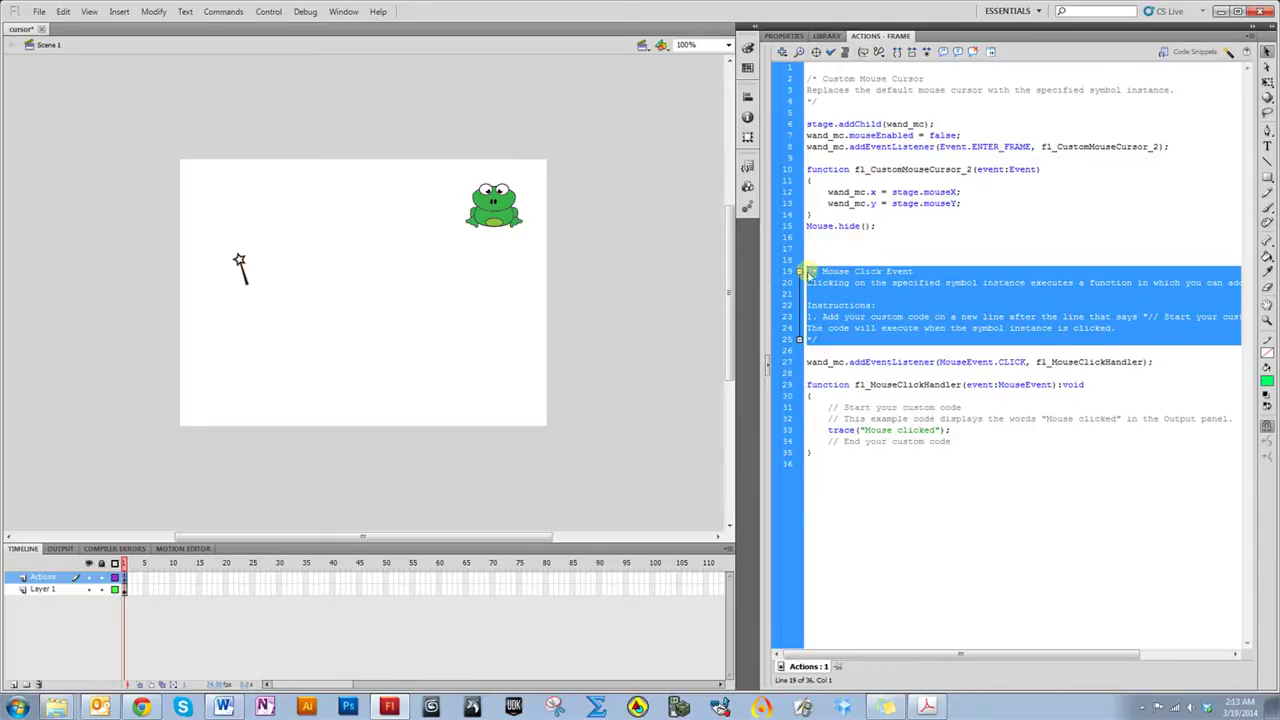
{"action": "key", "text": "Delete"}
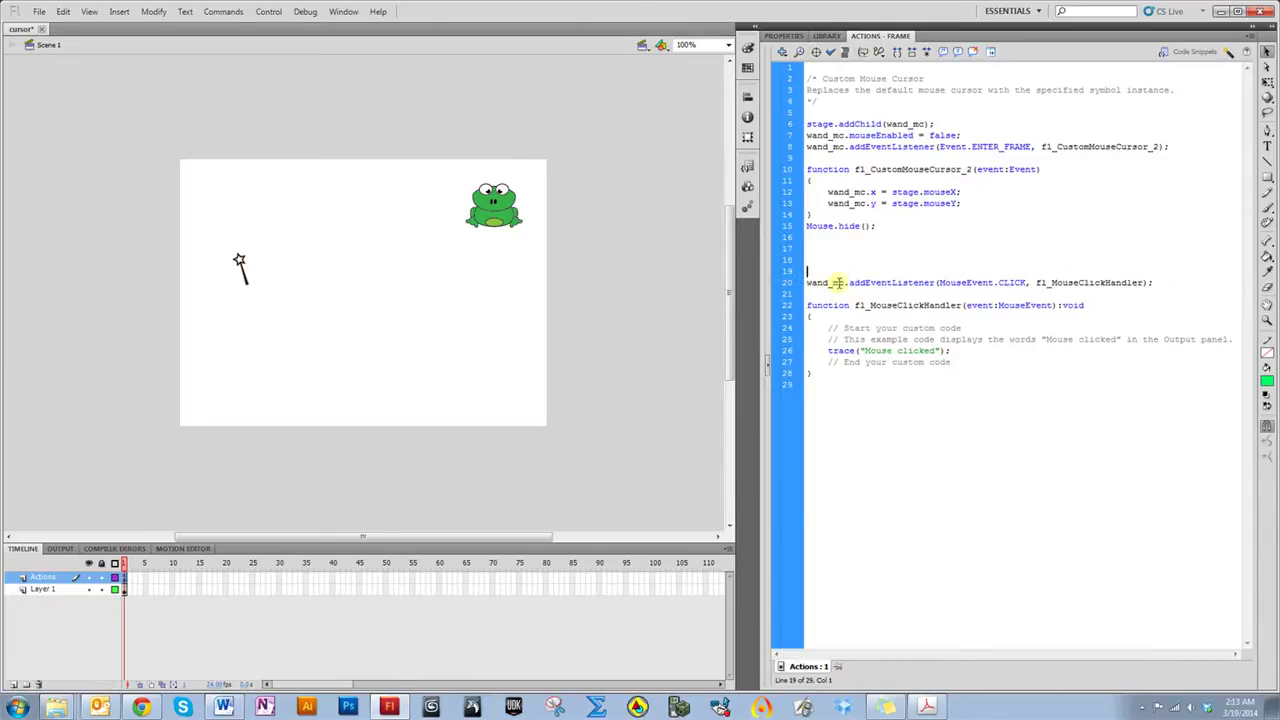
{"action": "left_click_drag", "start_coordinate": [846, 282], "coordinate": [798, 283]}
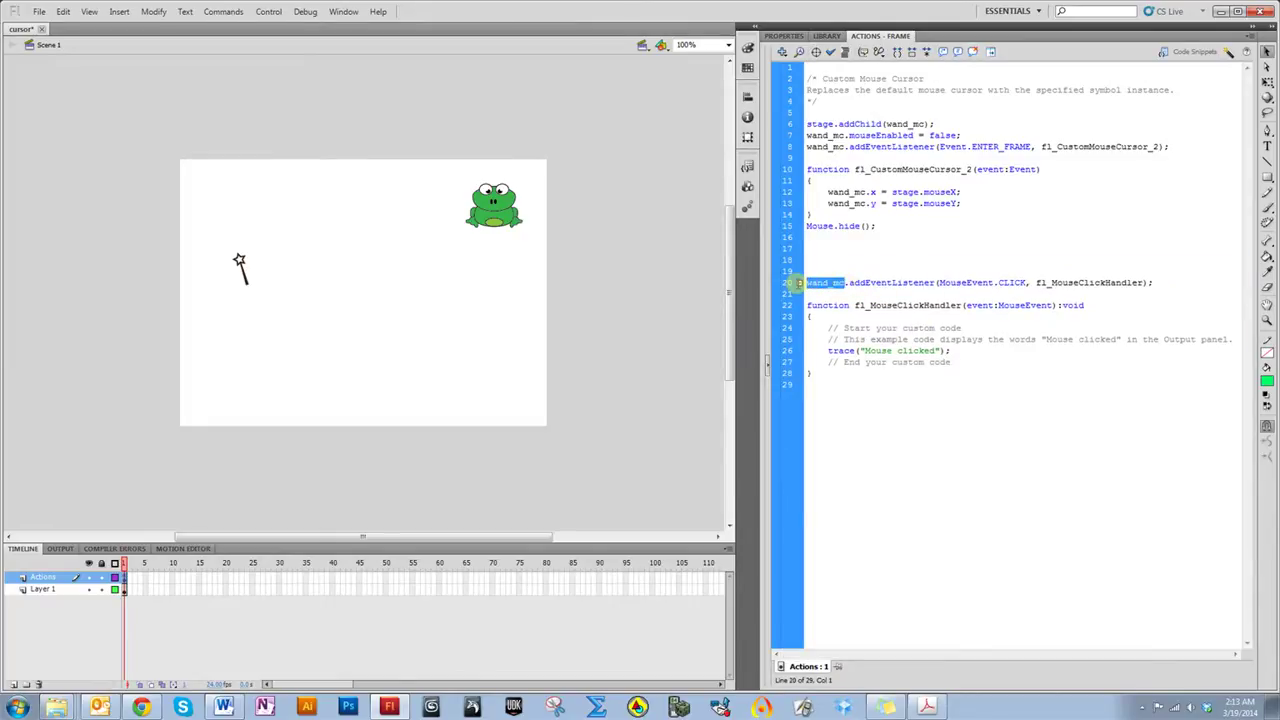
{"action": "left_click", "coordinate": [1033, 408]}
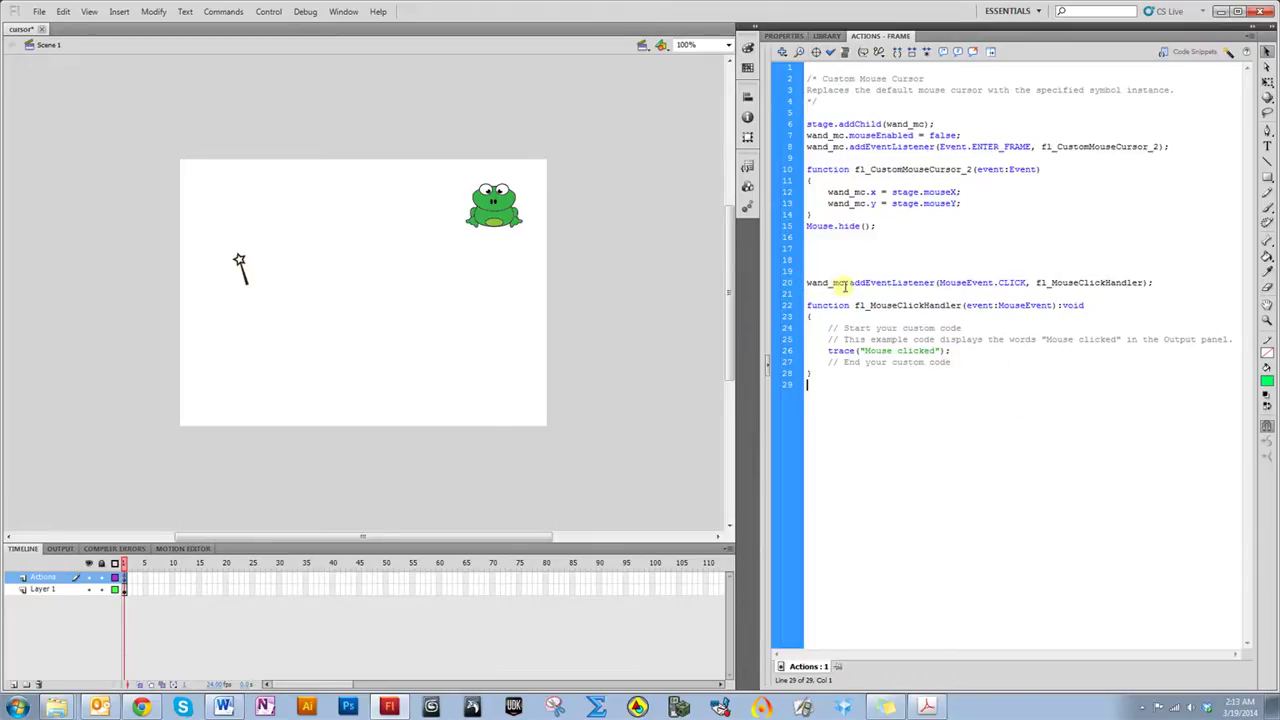
{"action": "left_click_drag", "start_coordinate": [846, 284], "coordinate": [800, 284]}
{"action": "key", "text": "BackSpace"}
{"action": "type", "text": "stage"}
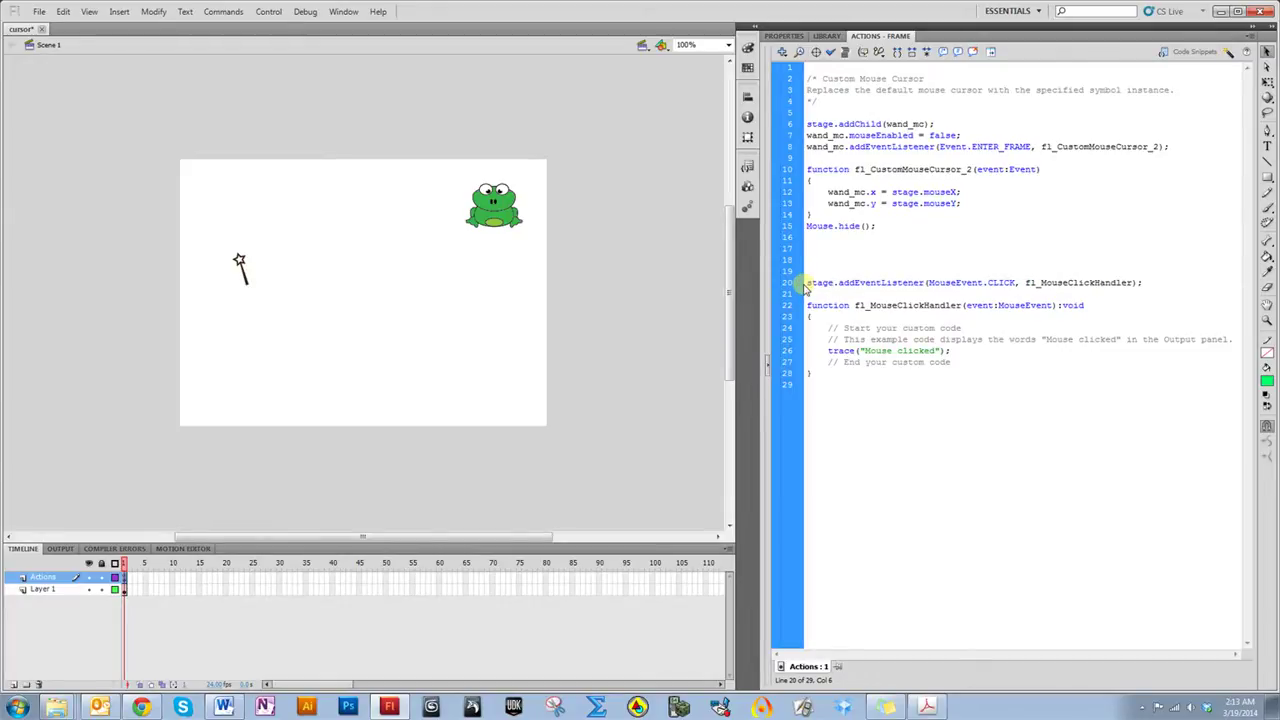
{"action": "left_click", "coordinate": [898, 423]}
Test the movie with Ctrl+Enter, click the stage nine times to trace 'Mouse clicked', then close it
{"action": "left_click_drag", "start_coordinate": [953, 351], "coordinate": [826, 346]}
{"action": "left_click", "coordinate": [848, 392]}
{"action": "key", "text": "ctrl+Return"}
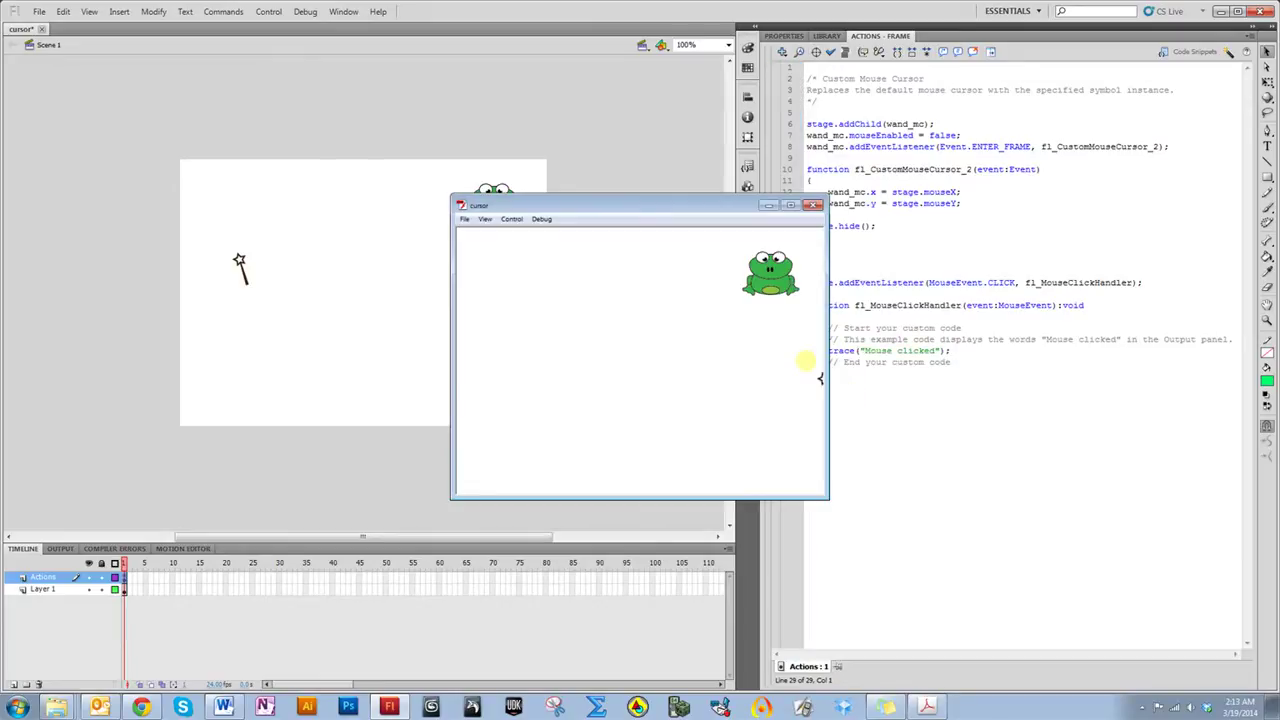
{"action": "left_click", "coordinate": [540, 340]}
{"action": "left_click", "coordinate": [540, 342]}
{"action": "left_click", "coordinate": [580, 349]}
{"action": "left_click", "coordinate": [651, 371]}
{"action": "left_click", "coordinate": [610, 378]}
{"action": "left_click", "coordinate": [529, 288]}
{"action": "left_click", "coordinate": [529, 288]}
{"action": "left_click", "coordinate": [566, 323]}
{"action": "left_click", "coordinate": [566, 323]}
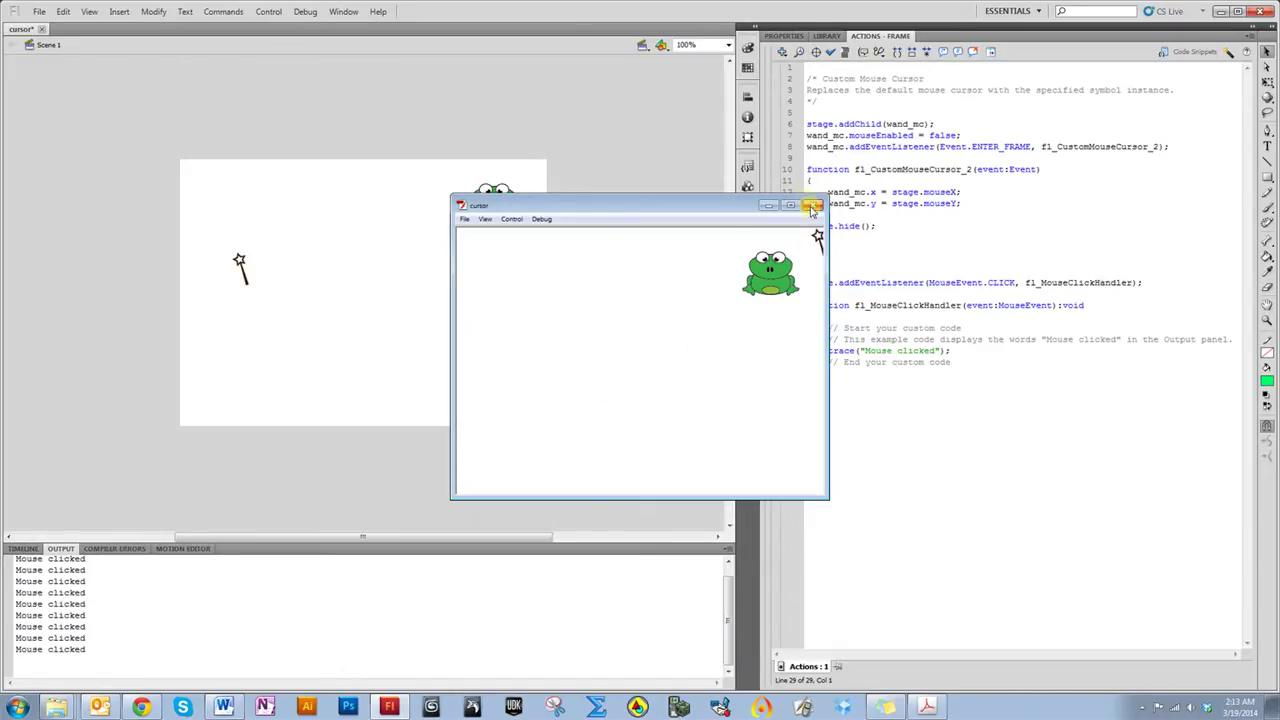
{"action": "left_click", "coordinate": [814, 205]}
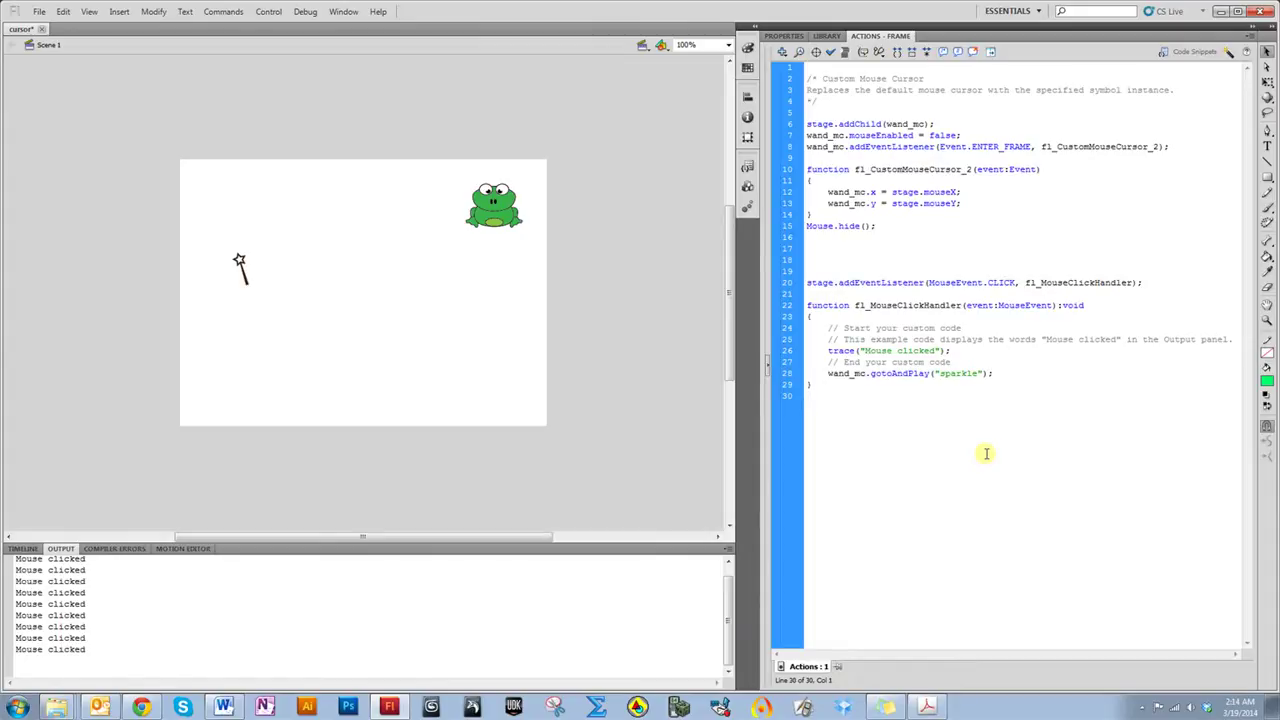
Test-run the updated movie, clicking around the stage to trigger sparkles, then close it
{"action": "key", "text": "ctrl+Return"}
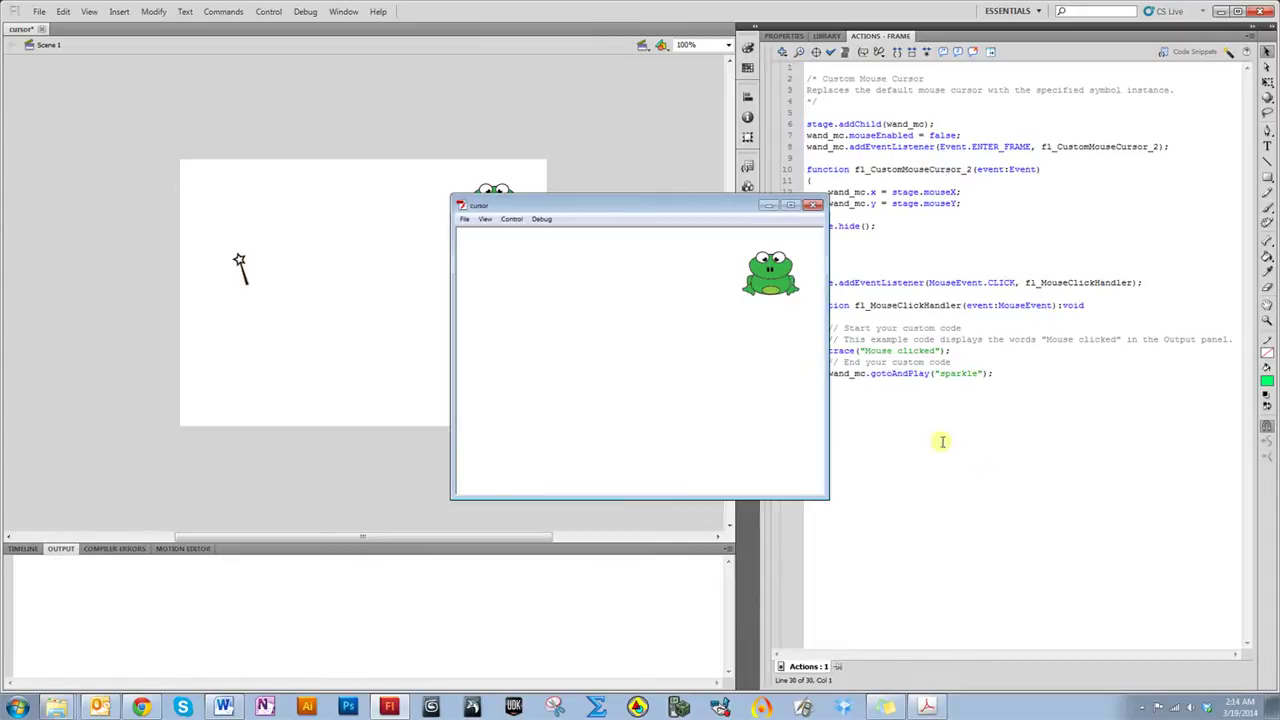
{"action": "left_click", "coordinate": [594, 286]}
{"action": "left_click", "coordinate": [594, 286]}
{"action": "left_click", "coordinate": [594, 285]}
{"action": "left_click", "coordinate": [593, 338]}
{"action": "left_click", "coordinate": [593, 338]}
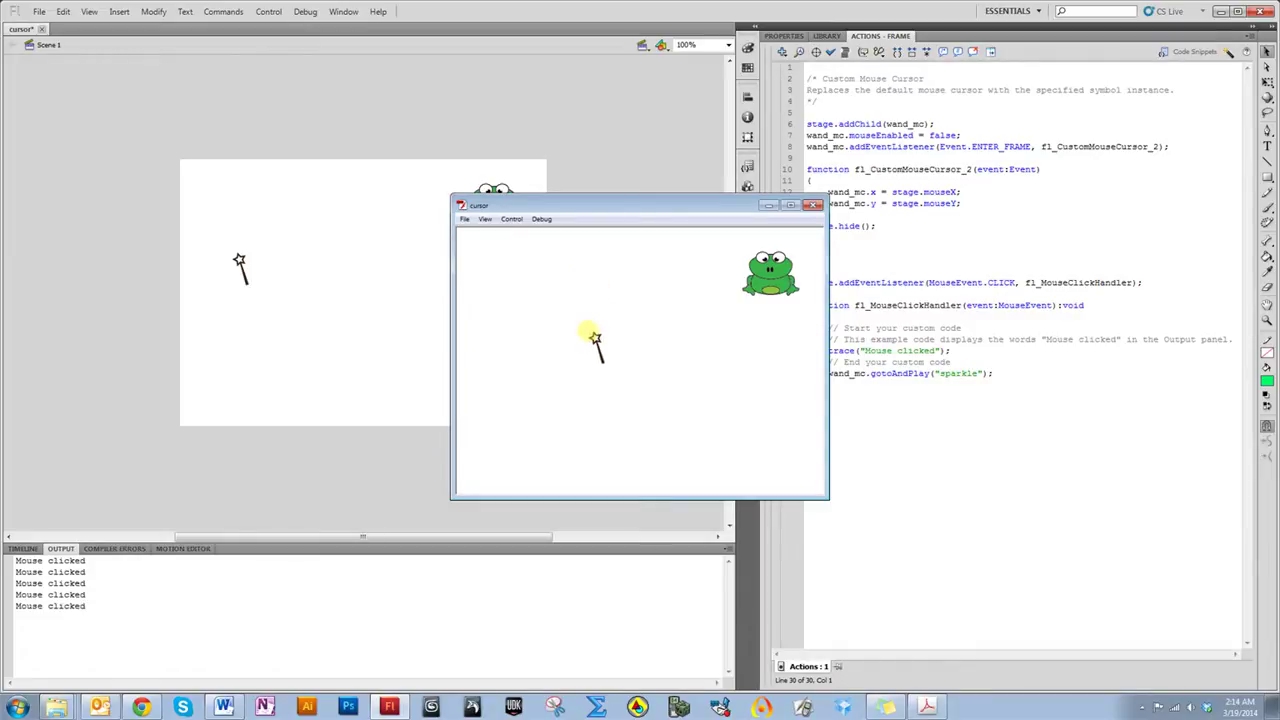
{"action": "left_click", "coordinate": [593, 338]}
{"action": "left_click", "coordinate": [908, 404]}
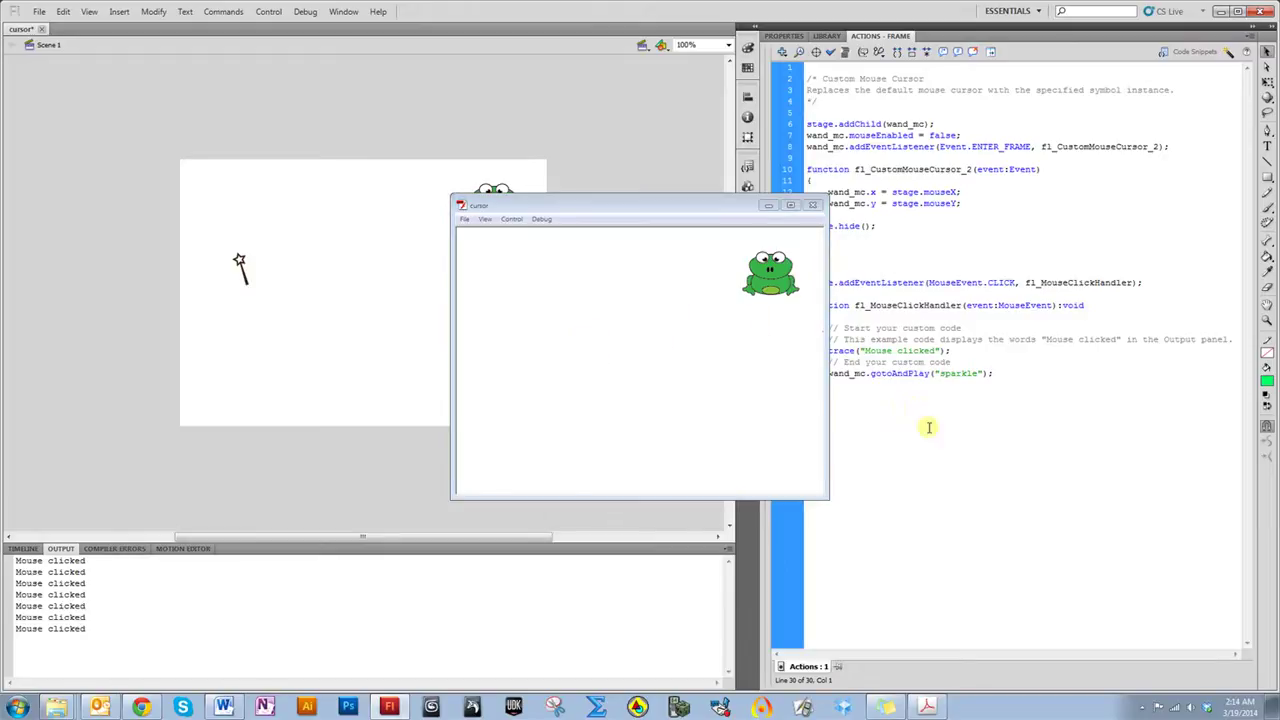
{"action": "left_click", "coordinate": [692, 340]}
{"action": "left_click", "coordinate": [735, 290]}
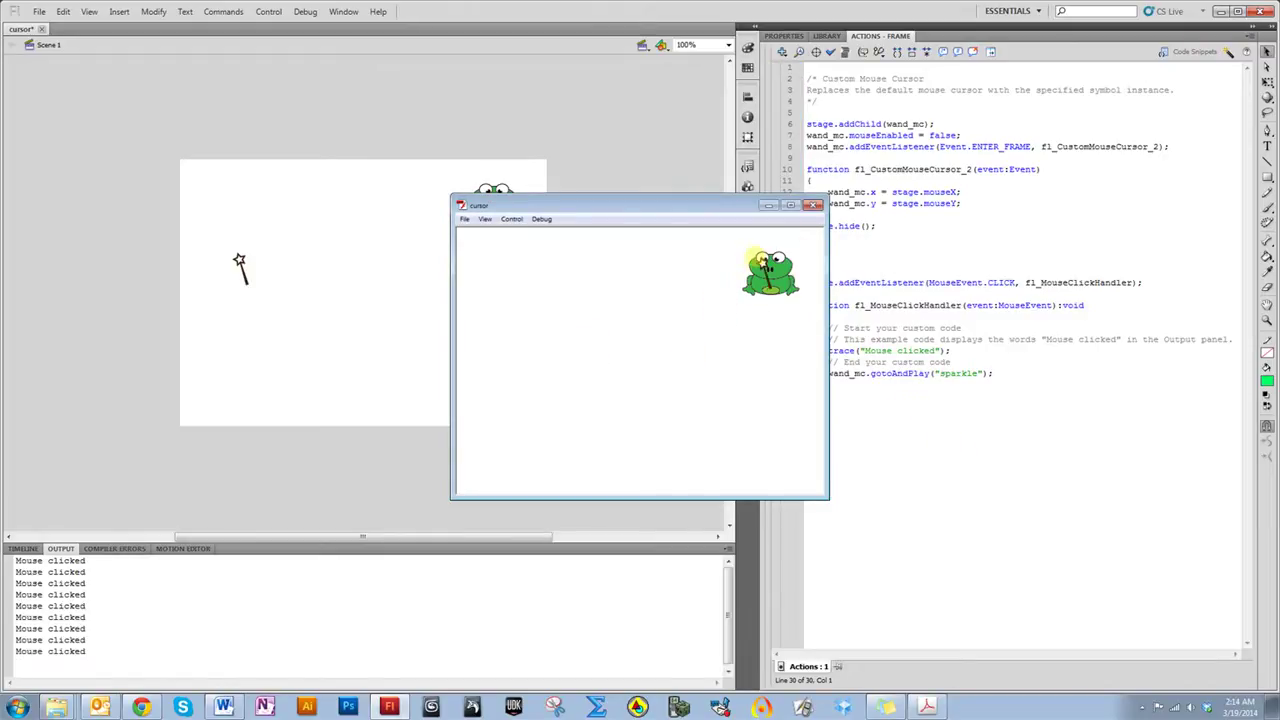
{"action": "left_click", "coordinate": [845, 398]}
{"action": "left_click", "coordinate": [812, 204]}
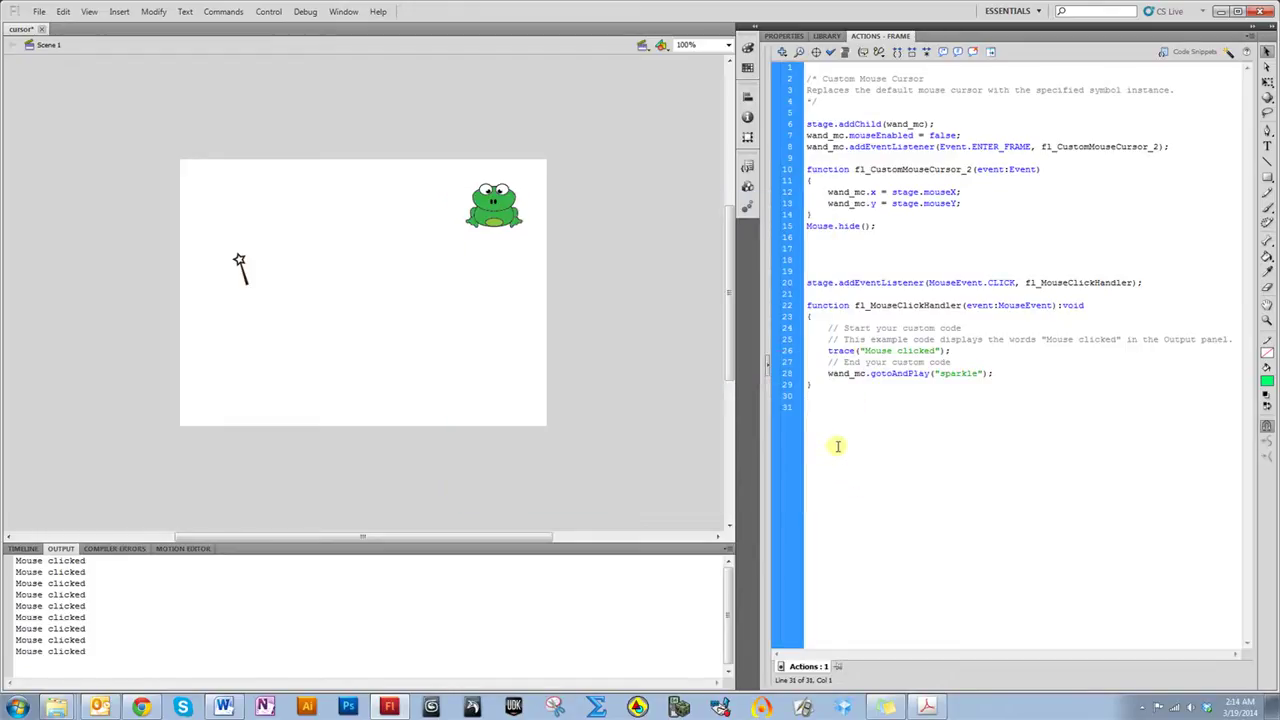
Select the frog and insert the Mouse Over Event code snippet for frog_mc
{"action": "left_click", "coordinate": [748, 166]}
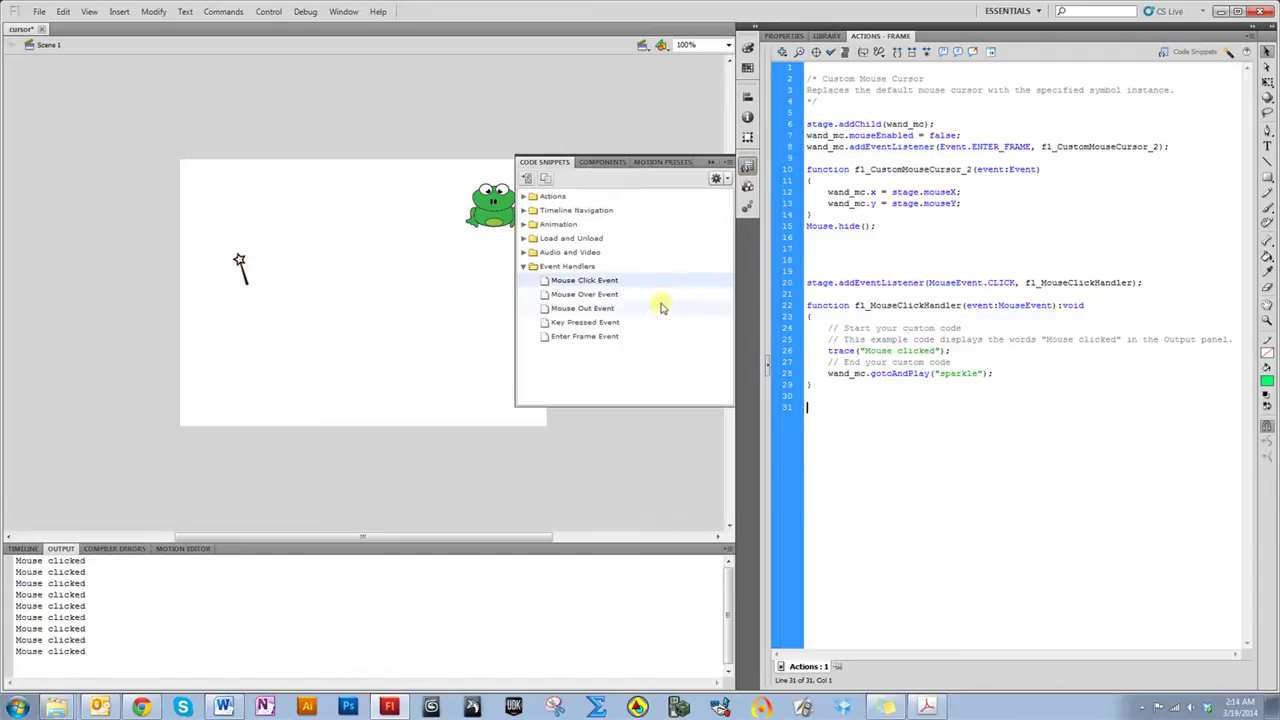
{"action": "double_click", "coordinate": [580, 298]}
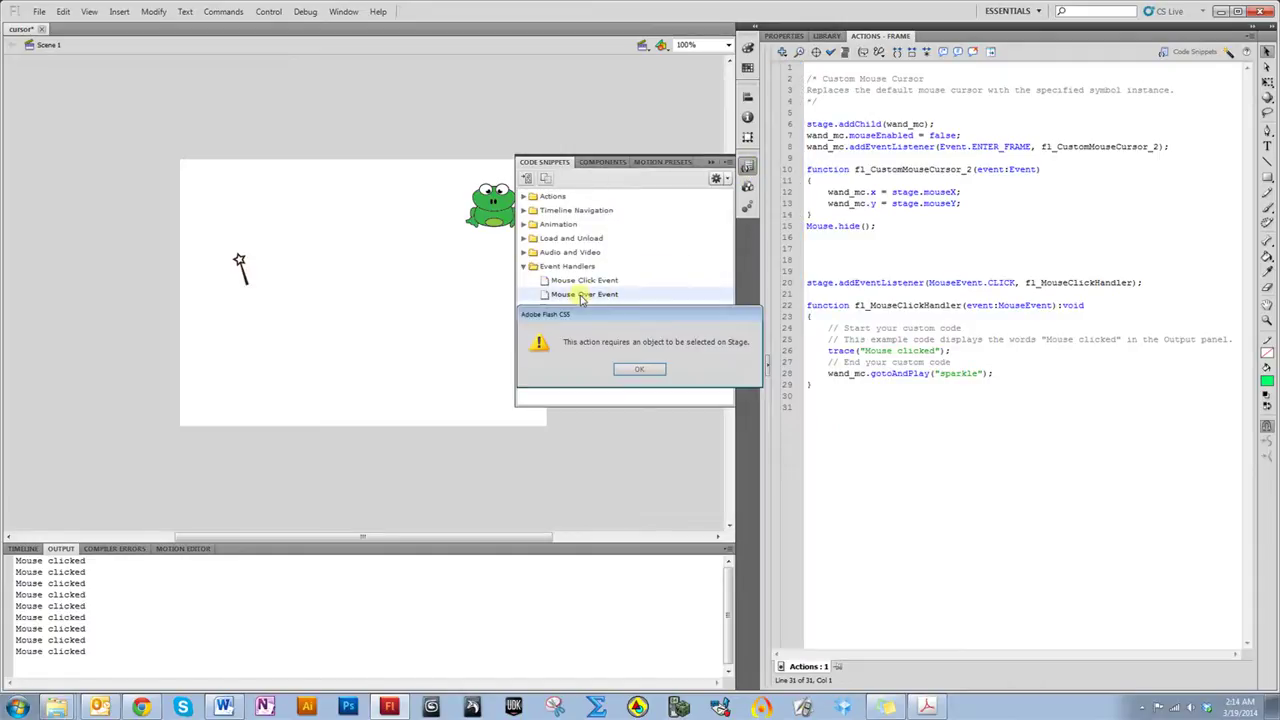
{"action": "left_click", "coordinate": [658, 375]}
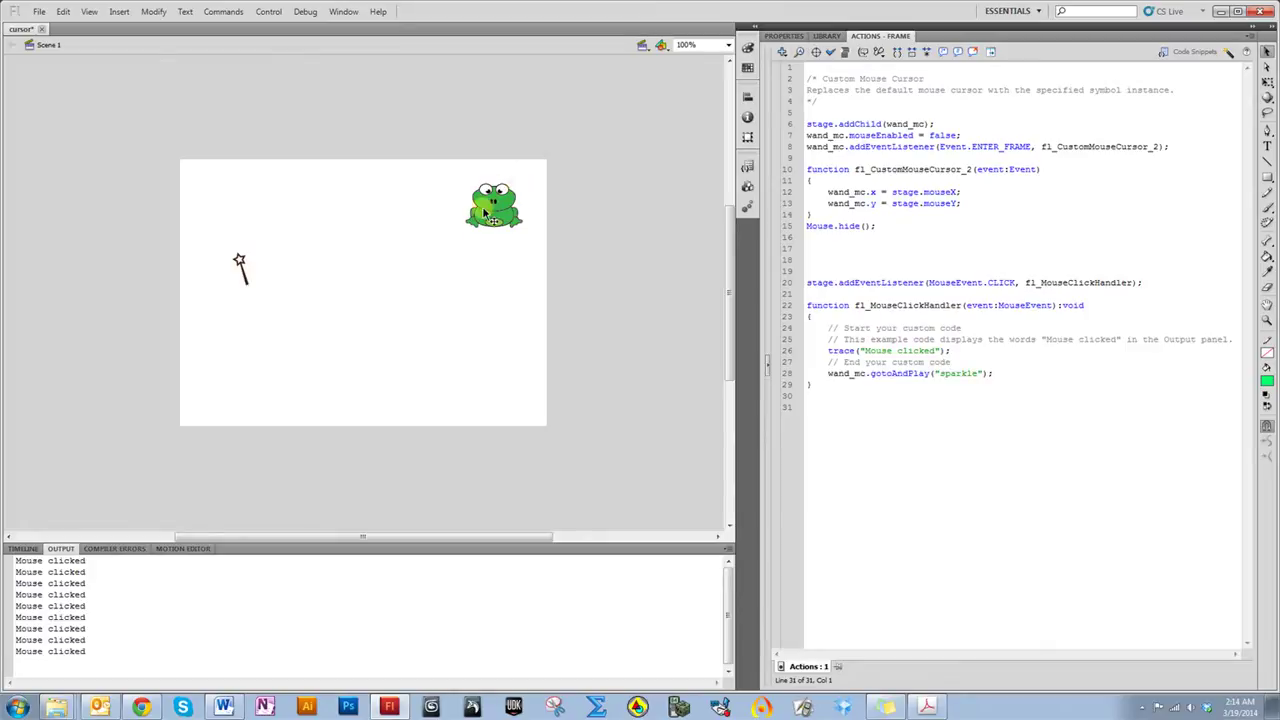
{"action": "left_click", "coordinate": [484, 213]}
{"action": "left_click", "coordinate": [747, 166]}
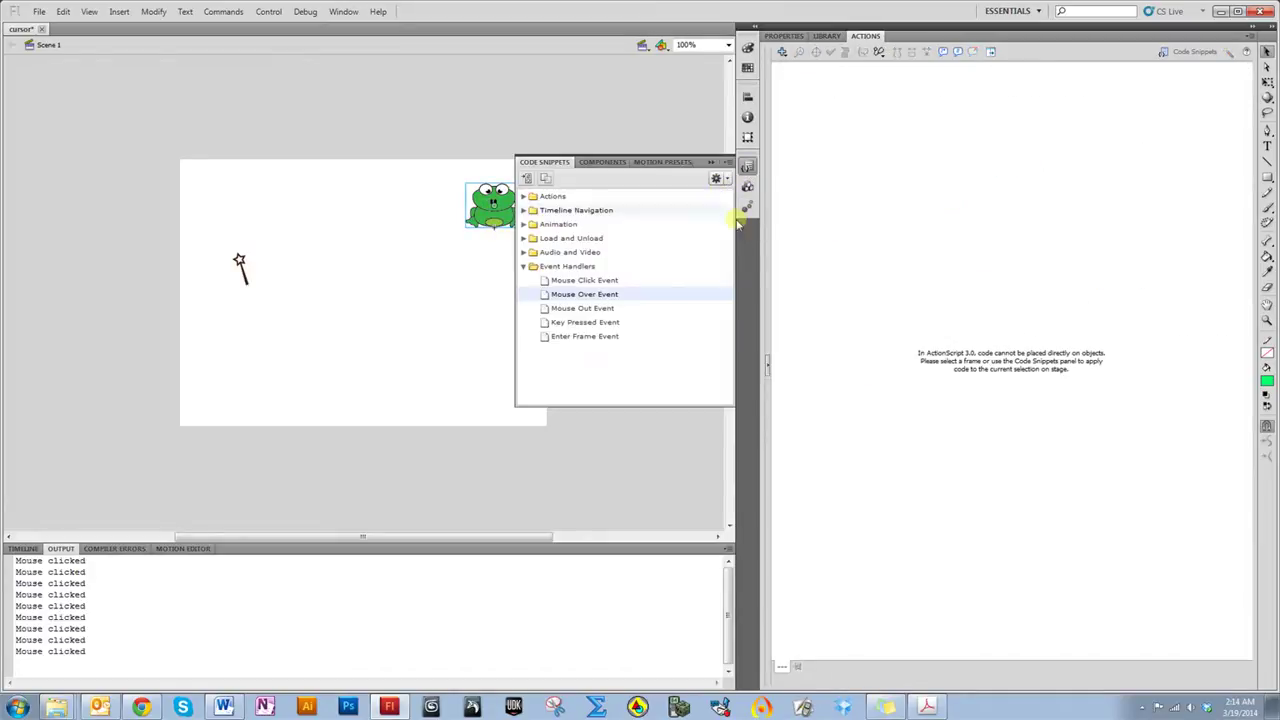
{"action": "double_click", "coordinate": [634, 294]}
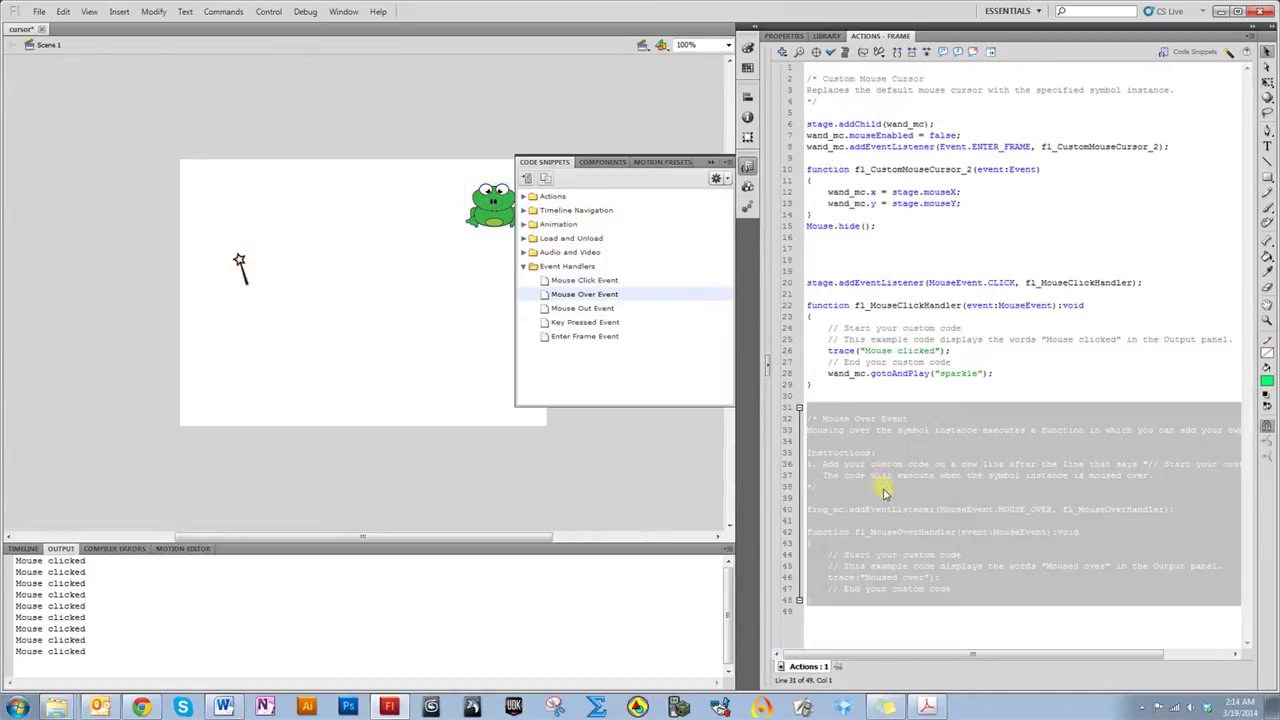
{"action": "left_click", "coordinate": [883, 491]}
Delete both snippet comment blocks and tidy the blank lines at the script's top
{"action": "left_click_drag", "start_coordinate": [826, 489], "coordinate": [807, 418]}
{"action": "key", "text": "BackSpace"}
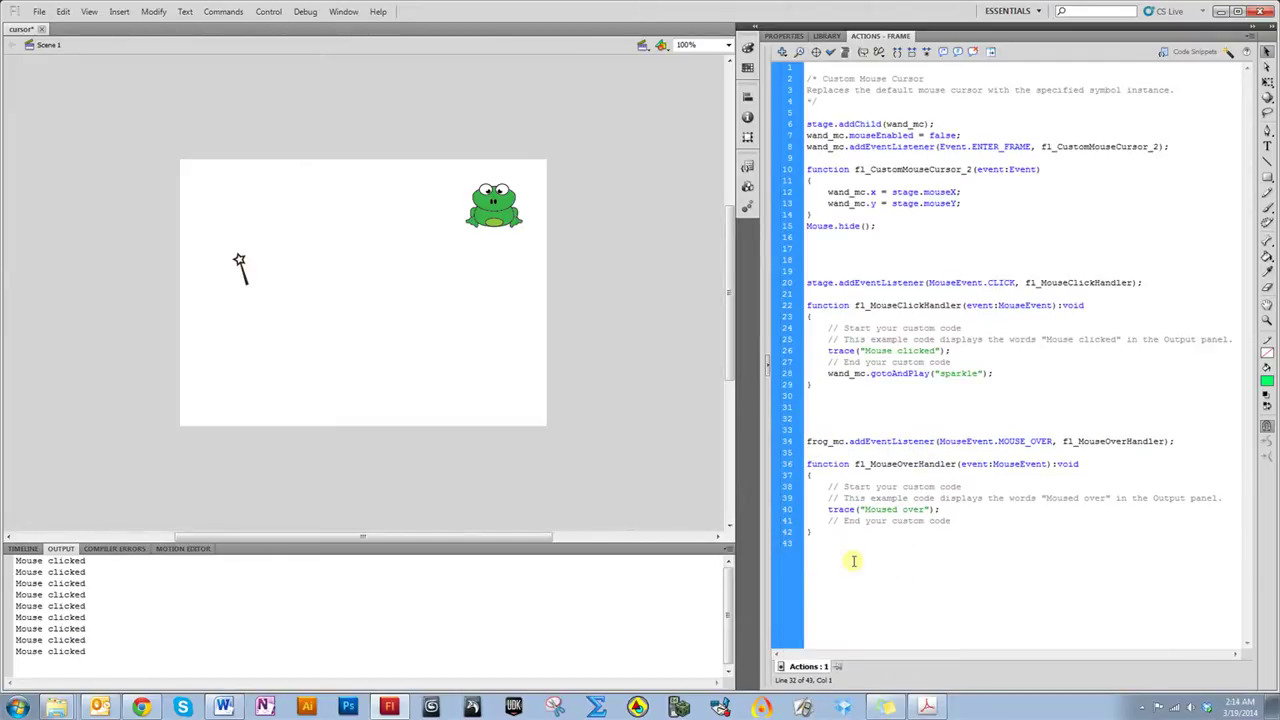
{"action": "left_click_drag", "start_coordinate": [810, 110], "coordinate": [800, 68]}
{"action": "key", "text": "BackSpace"}
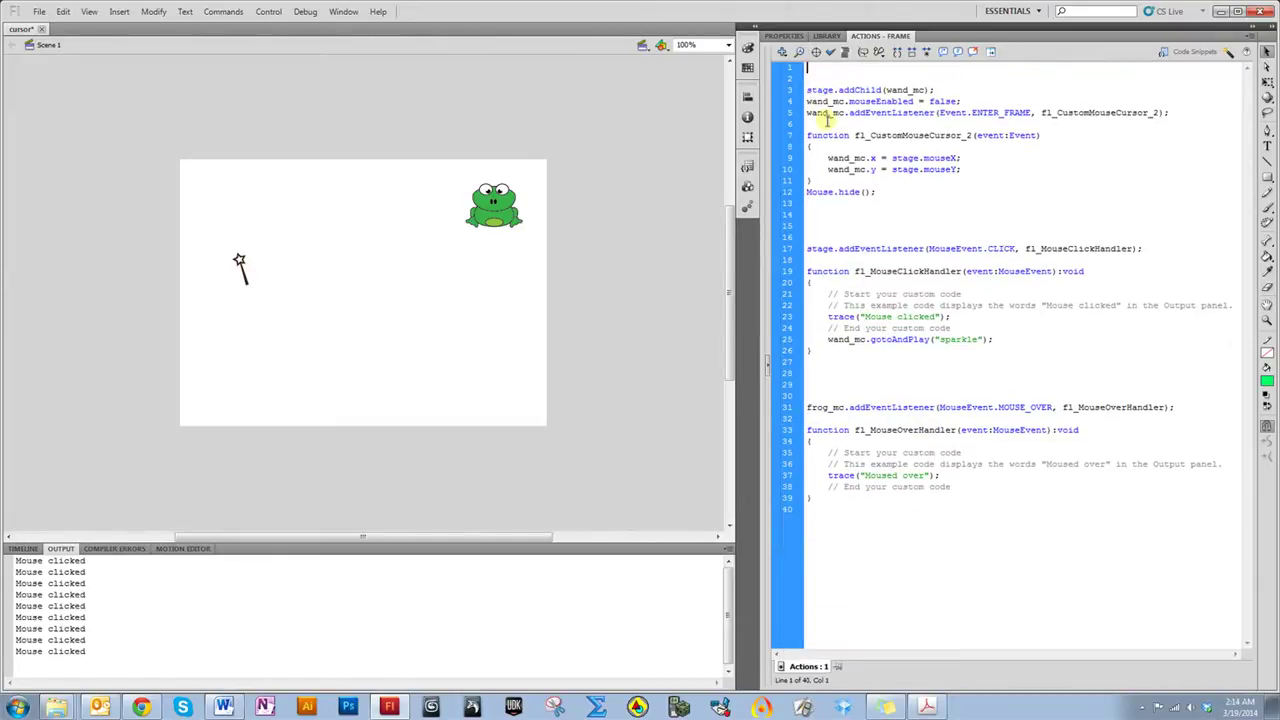
{"action": "left_click", "coordinate": [810, 92]}
{"action": "key", "text": "BackSpace"}
{"action": "key", "text": "BackSpace"}
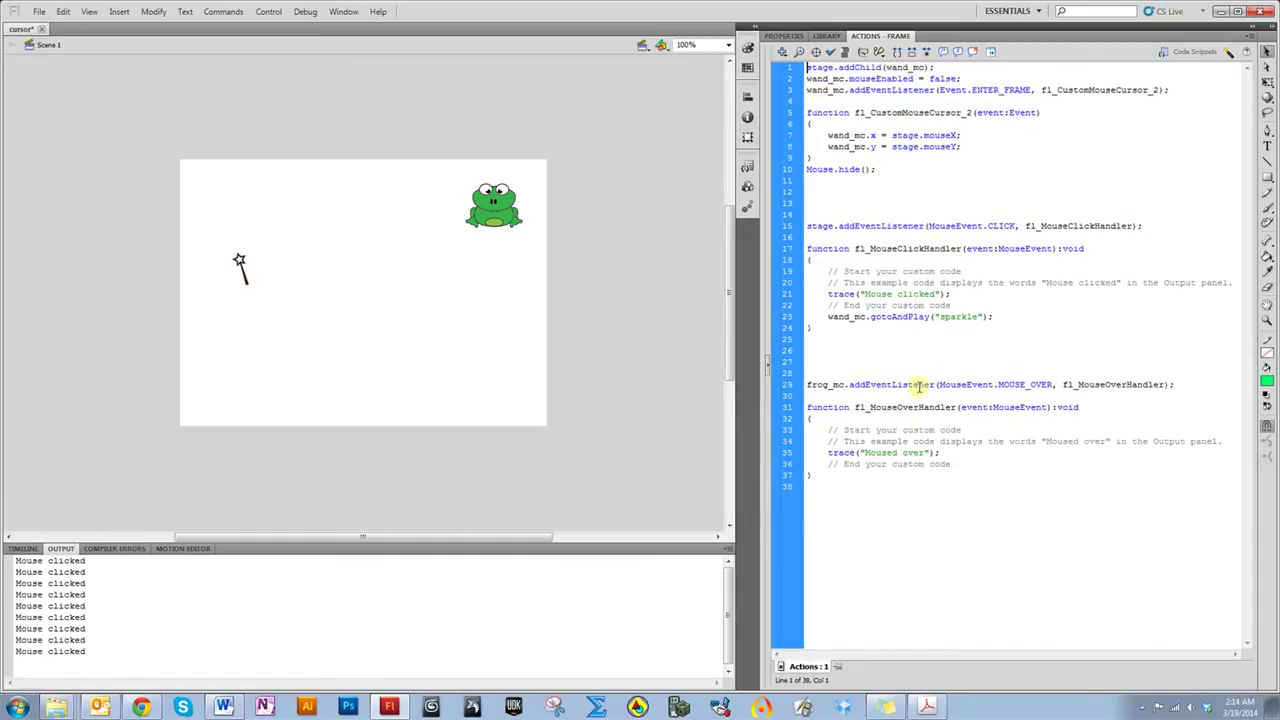
{"action": "key", "text": "Return"}
{"action": "left_click", "coordinate": [862, 512]}
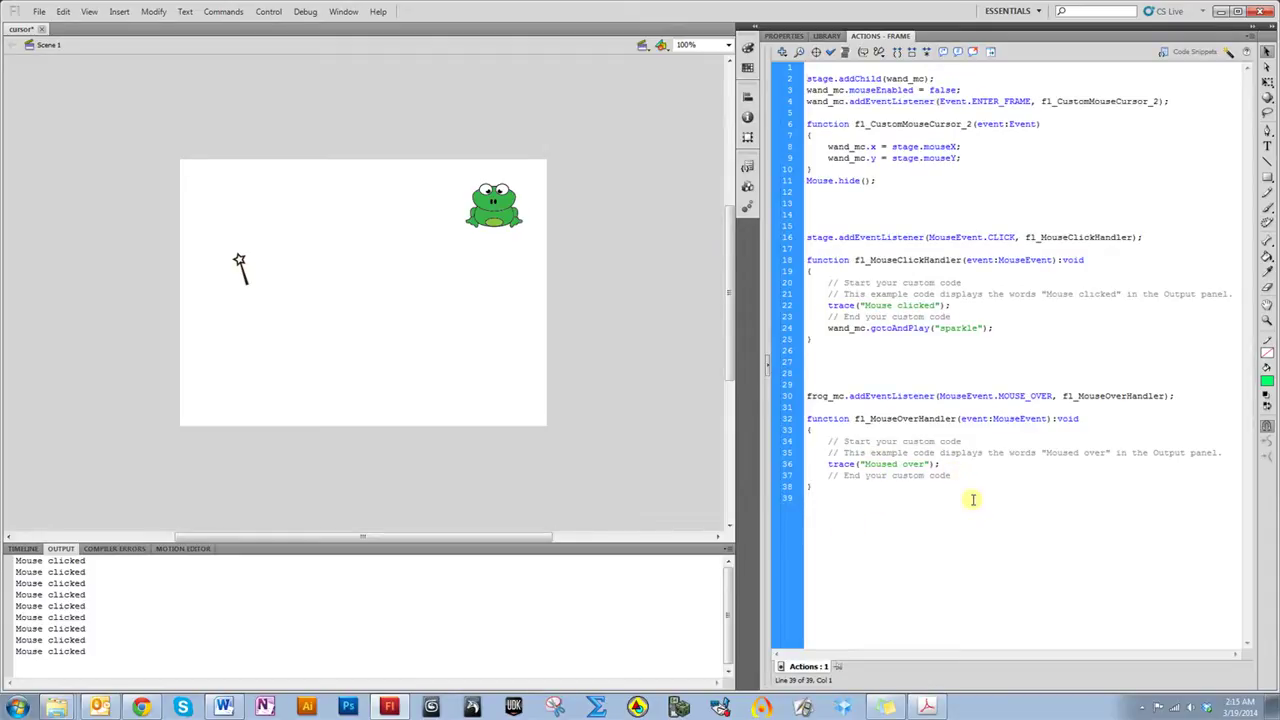
Test the movie, move the wand over the frog to trace 'Moused over', then close it
{"action": "key", "text": "ctrl+Return"}
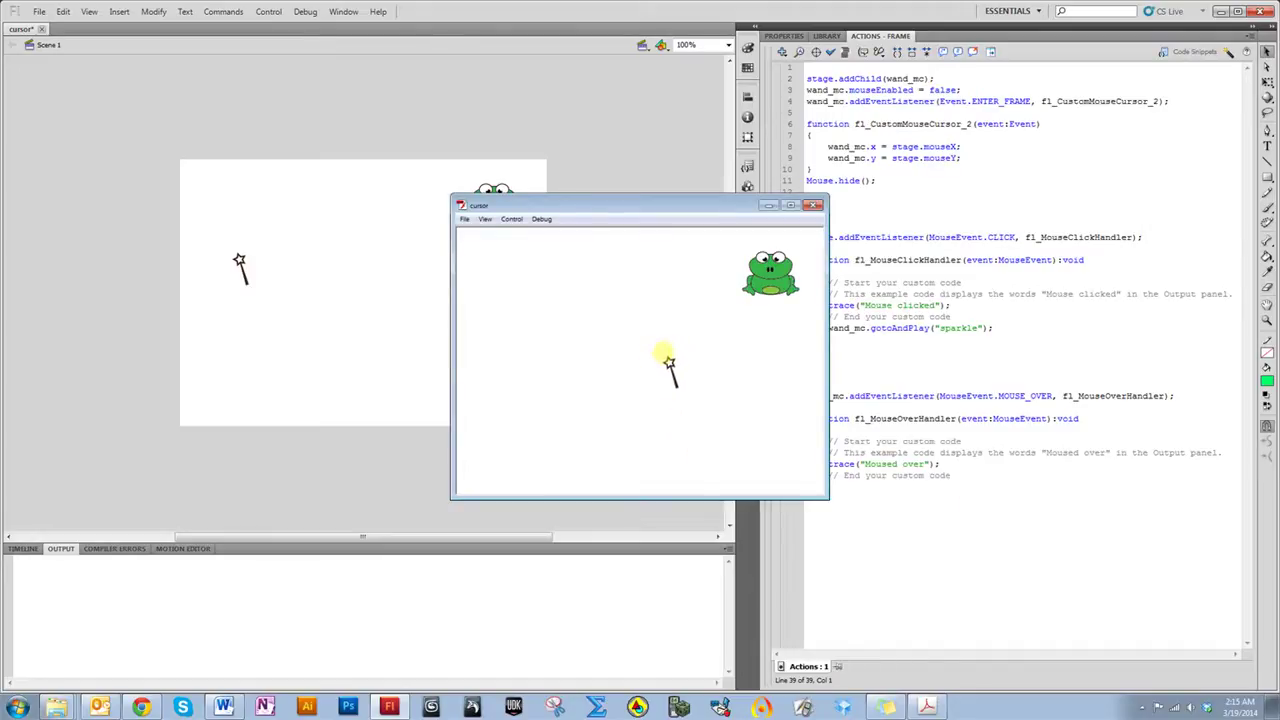
{"action": "mouse_move", "coordinate": [768, 282]}
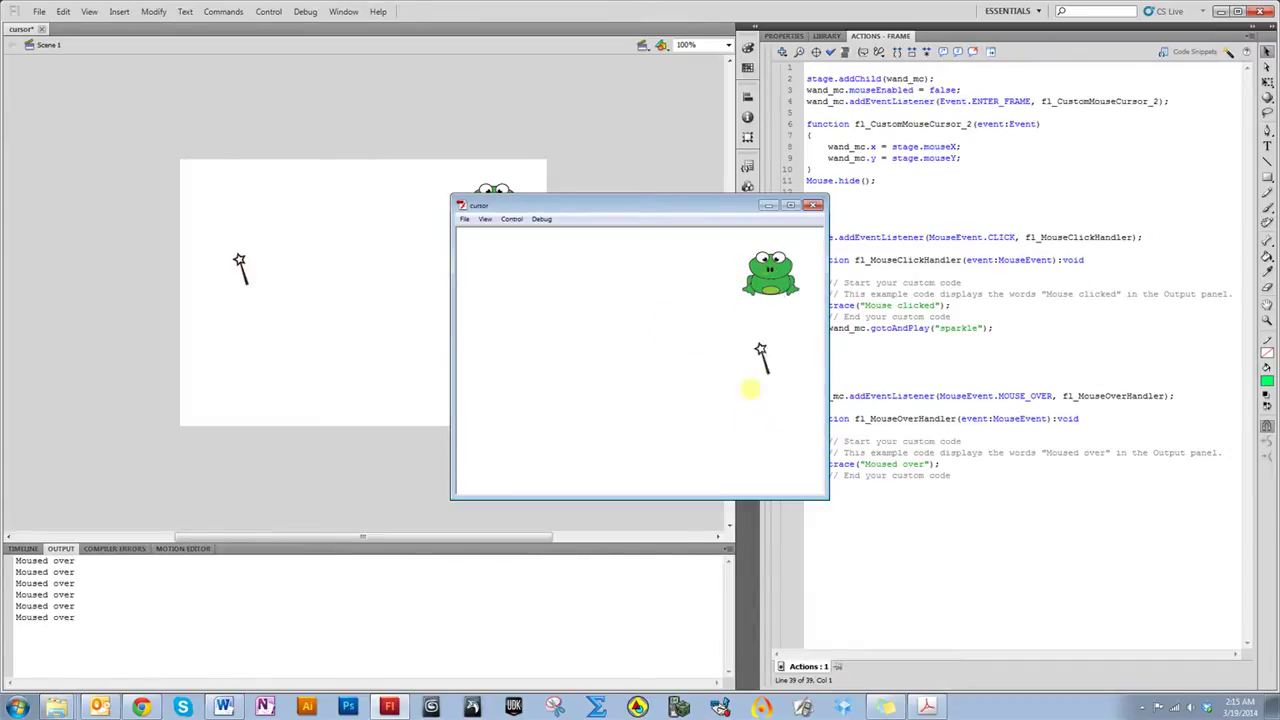
{"action": "left_click", "coordinate": [813, 205]}
{"action": "left_click", "coordinate": [825, 515]}
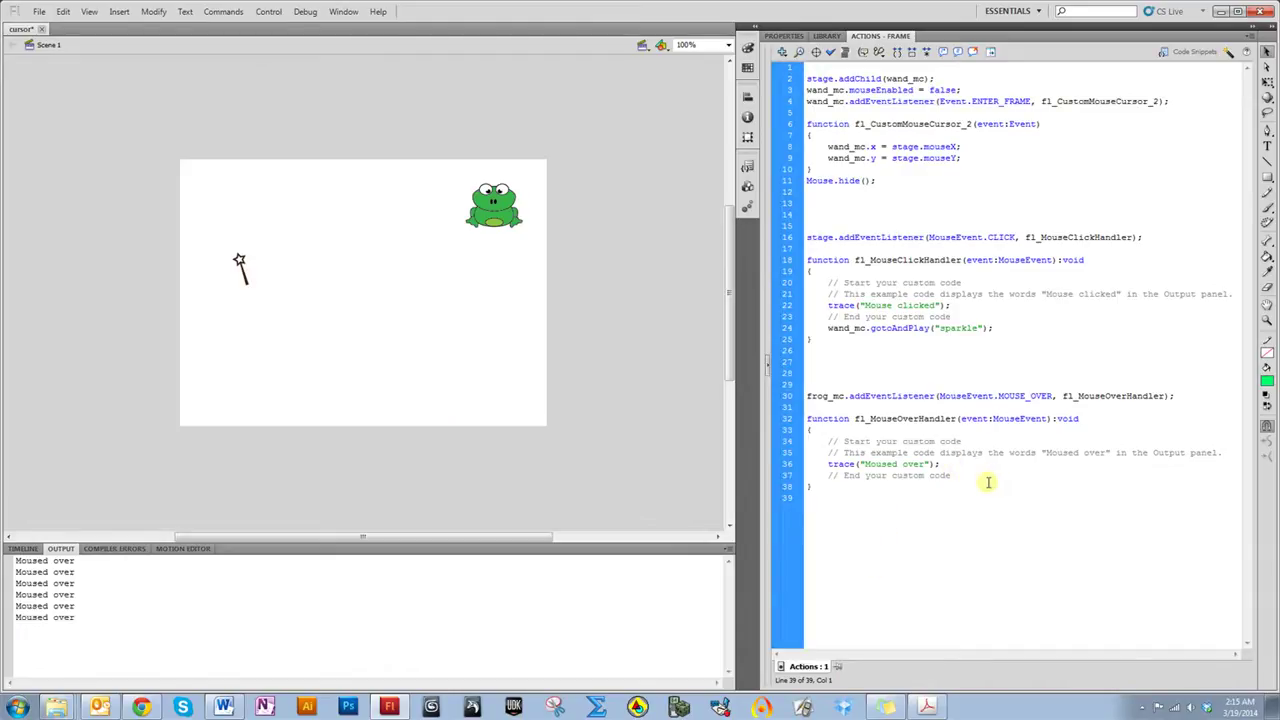
Copy the wand_mc.gotoAndPlay("sparkle") line into the mouse-over handler
{"action": "left_click_drag", "start_coordinate": [965, 477], "coordinate": [831, 476]}
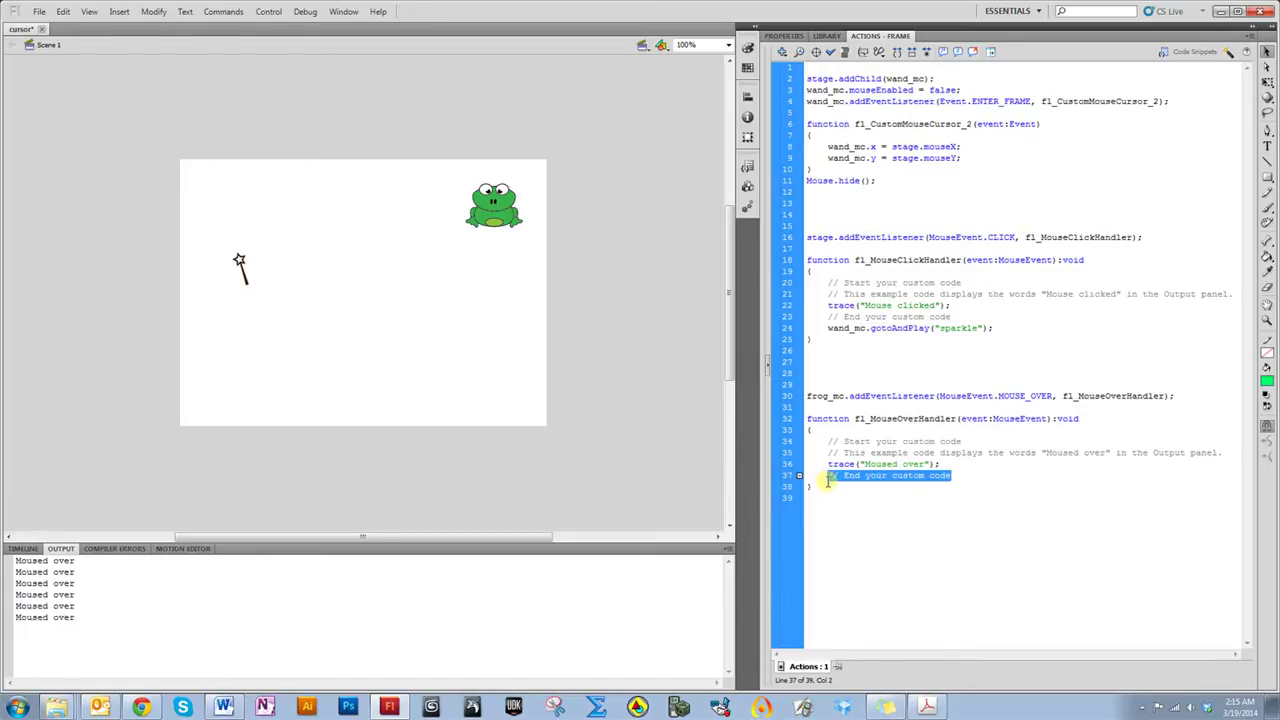
{"action": "left_click_drag", "start_coordinate": [995, 328], "coordinate": [828, 334]}
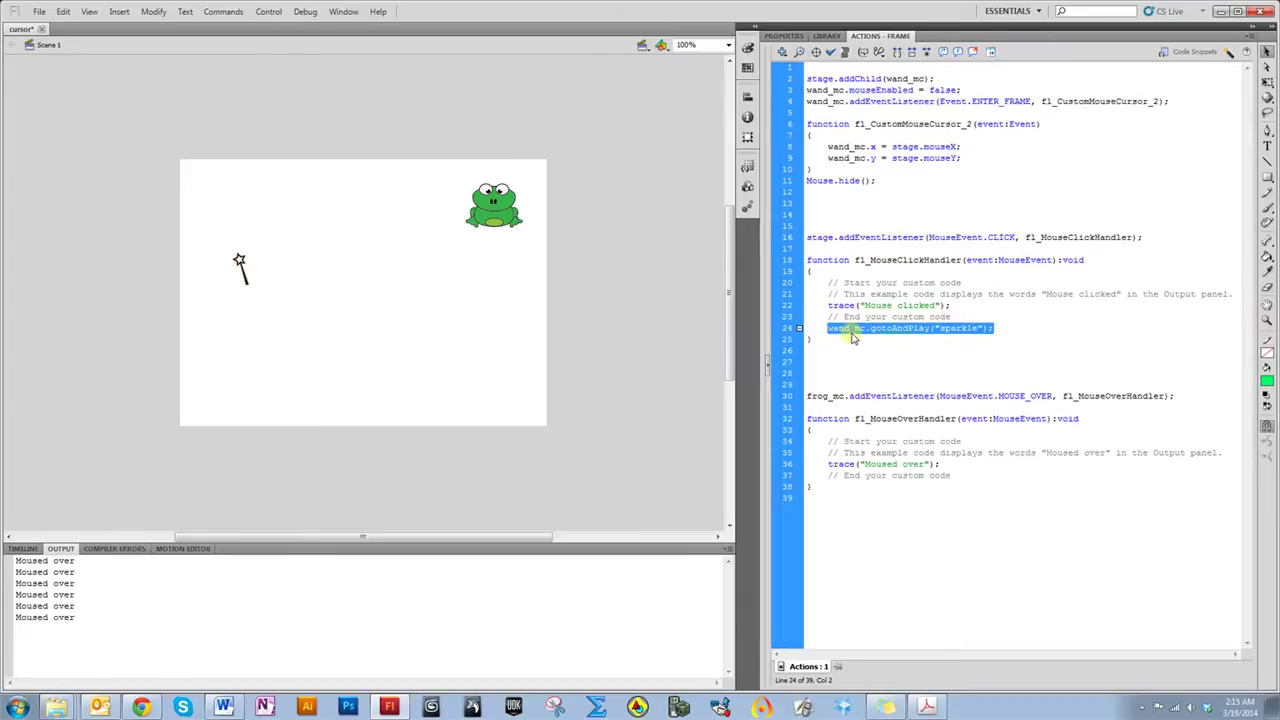
{"action": "left_click", "coordinate": [968, 476]}
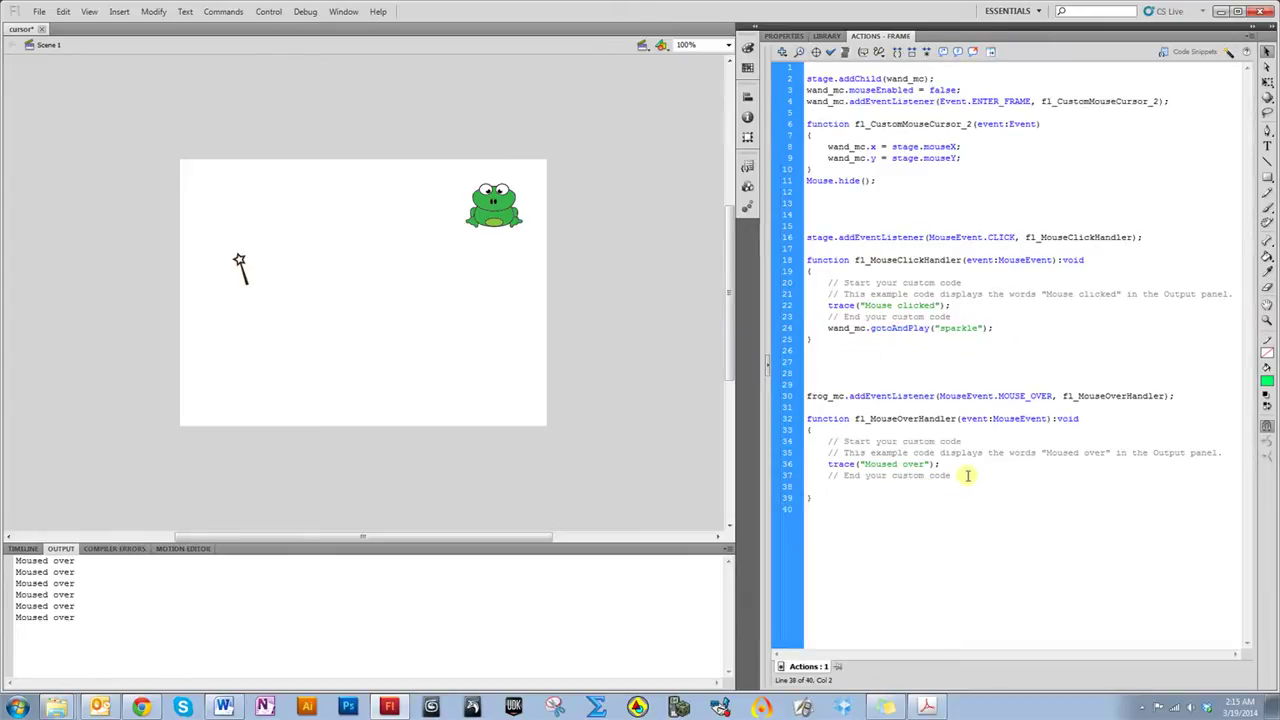
{"action": "type", "text": "wand_mc.gotoAndPlay(\"sparkle\");"}
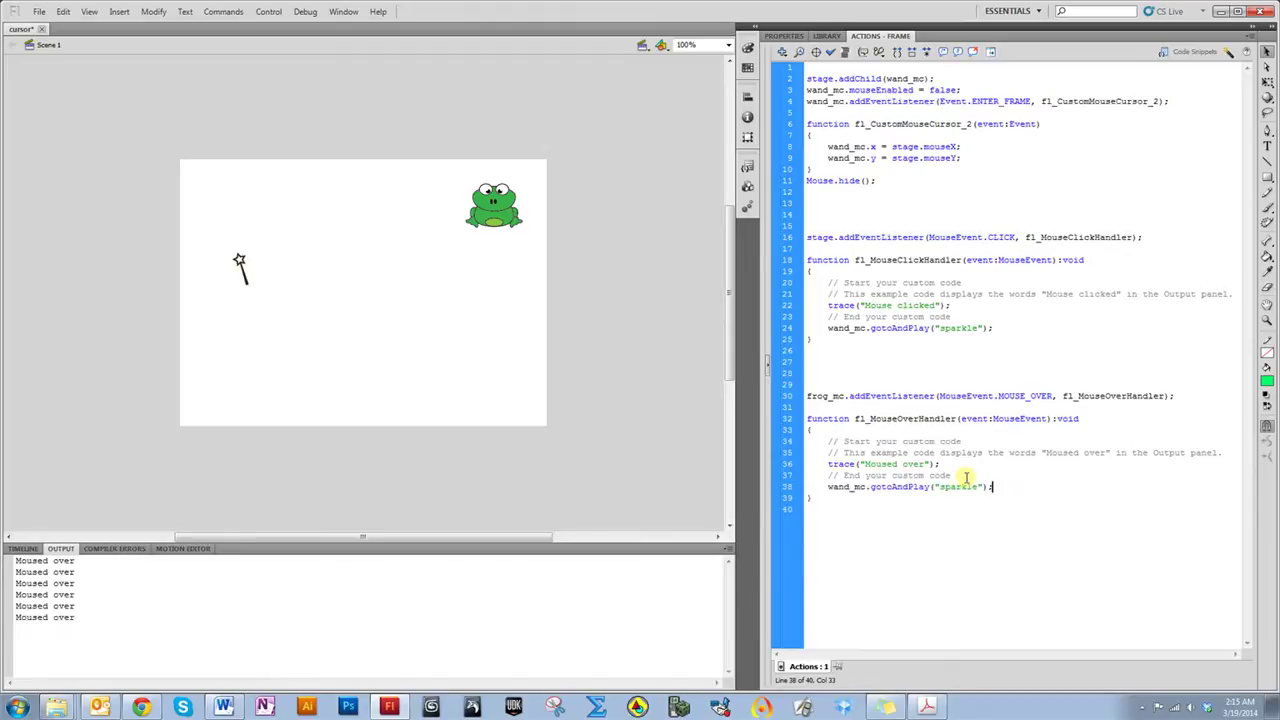
Delete both handlers' end-of-code comments, change "sparkle" to "pink", and test the movie
{"action": "left_click_drag", "start_coordinate": [962, 476], "coordinate": [818, 477]}
{"action": "key", "text": "BackSpace"}
{"action": "key", "text": "BackSpace"}
{"action": "left_click_drag", "start_coordinate": [945, 318], "coordinate": [820, 318]}
{"action": "key", "text": "BackSpace"}
{"action": "key", "text": "BackSpace"}
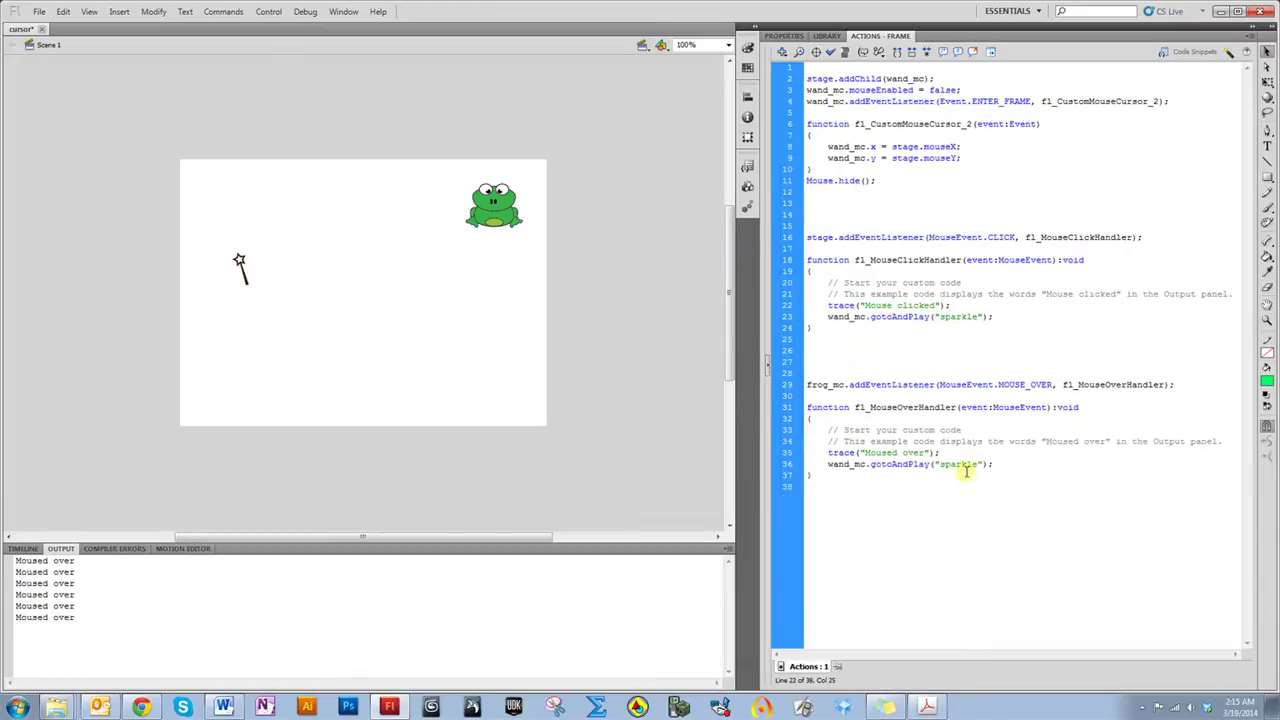
{"action": "double_click", "coordinate": [977, 463]}
{"action": "type", "text": "r"}
{"action": "left_click", "coordinate": [961, 525]}
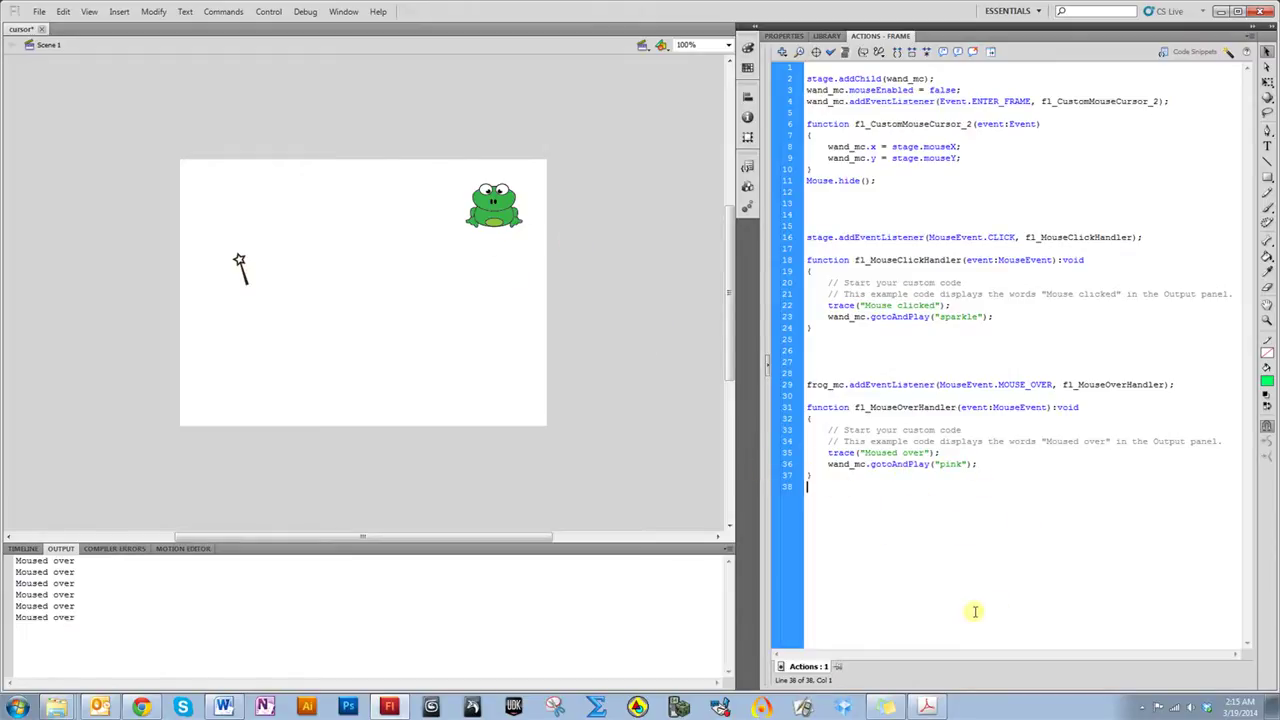
{"action": "key", "text": "ctrl+Return"}
Click the stage to make the wand sparkle, then close the test movie window
{"action": "left_click", "coordinate": [604, 356]}
{"action": "left_click", "coordinate": [604, 355]}
{"action": "left_click", "coordinate": [604, 355]}
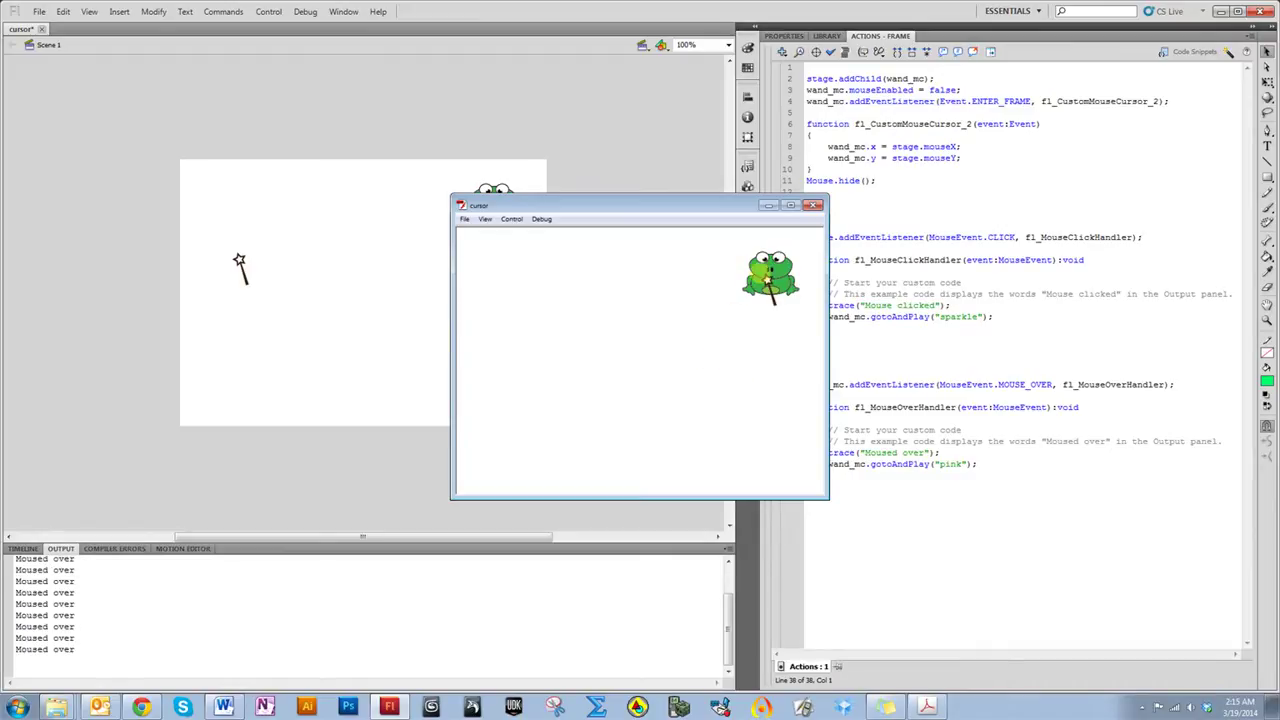
{"action": "left_click", "coordinate": [812, 205]}
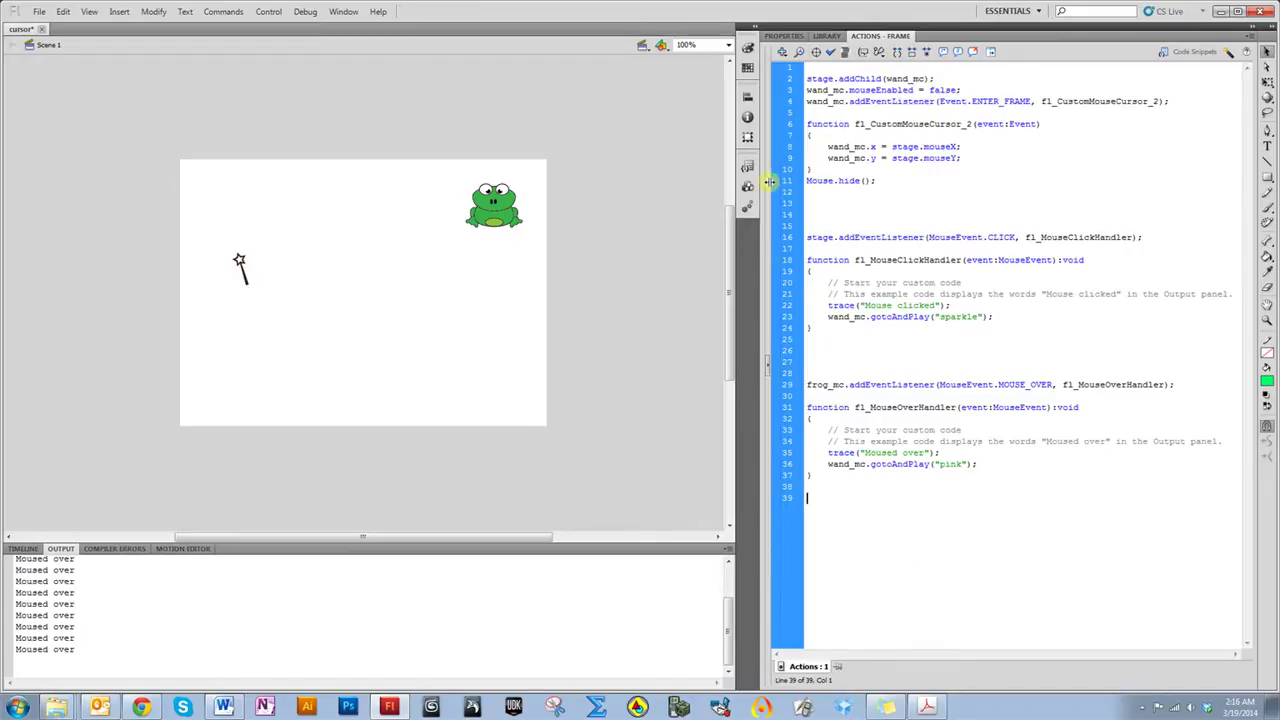
Add a Mouse Out Event code snippet for the selected frog
{"action": "left_click", "coordinate": [500, 215]}
{"action": "left_click", "coordinate": [746, 168]}
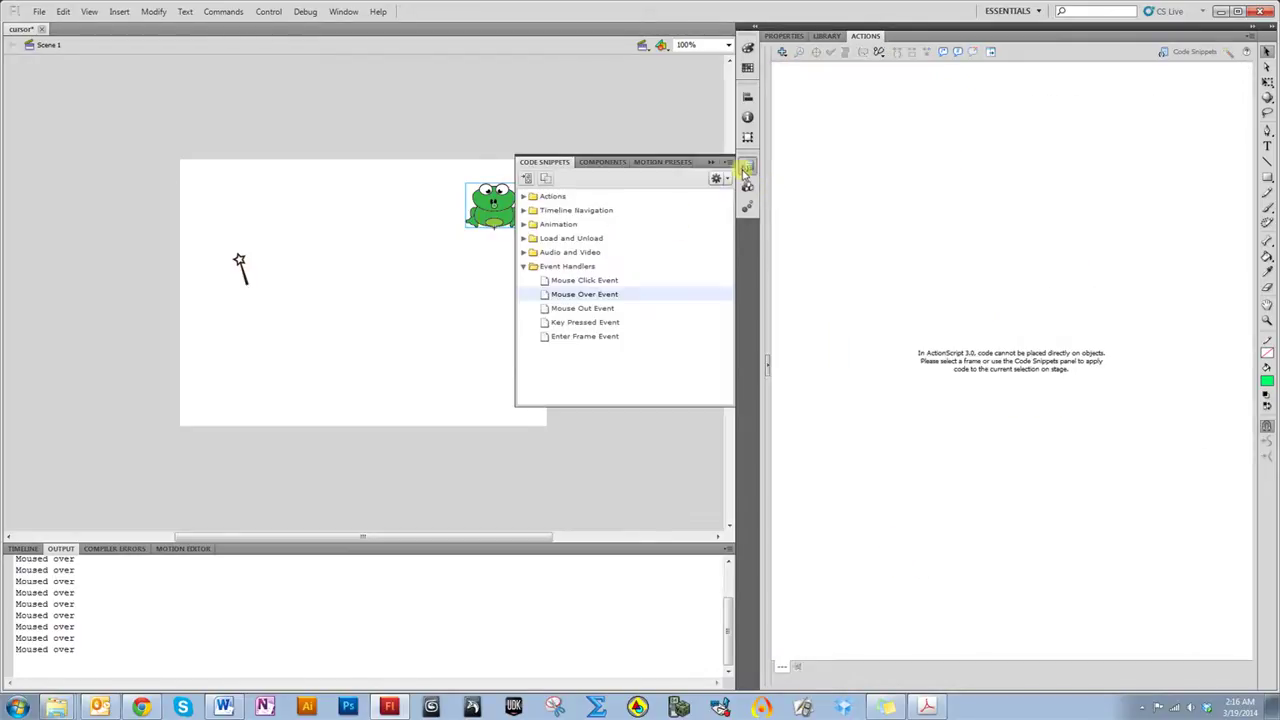
{"action": "double_click", "coordinate": [585, 309]}
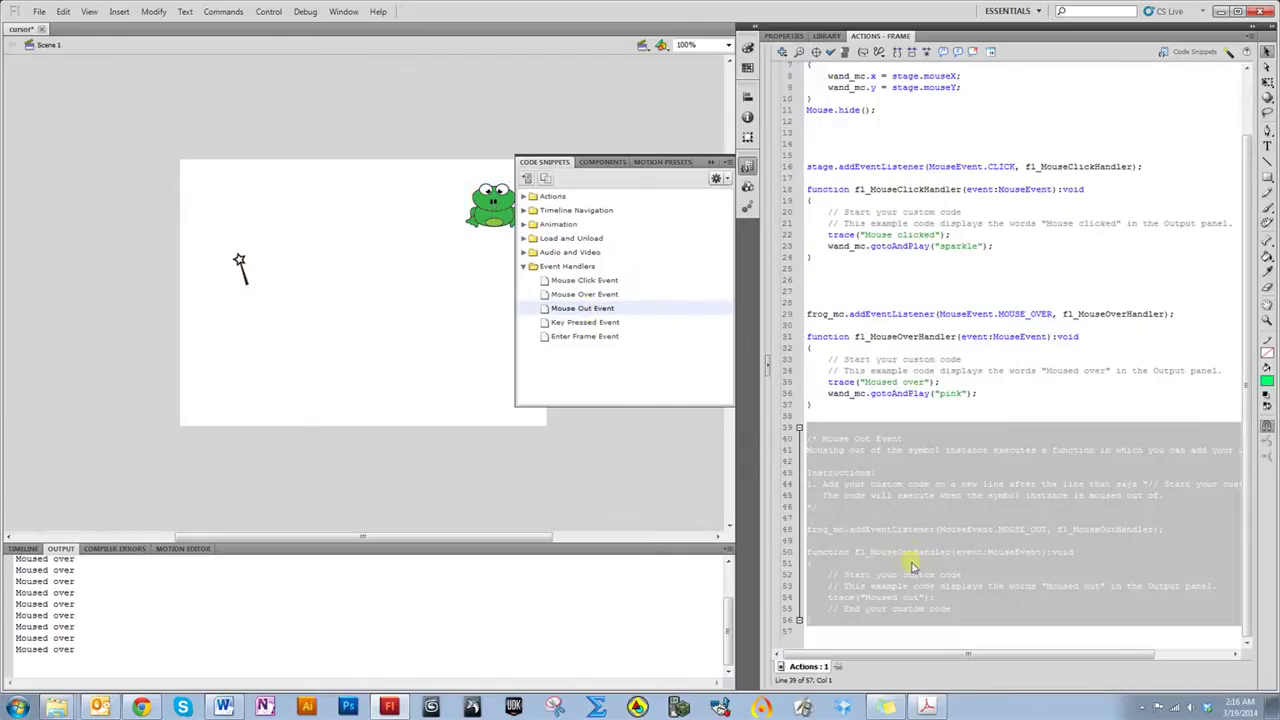
{"action": "left_click", "coordinate": [857, 529]}
Remove the snippet's instruction comment block and the mouse-out handler's end comment
{"action": "left_click_drag", "start_coordinate": [830, 506], "coordinate": [807, 438]}
{"action": "key", "text": "BackSpace"}
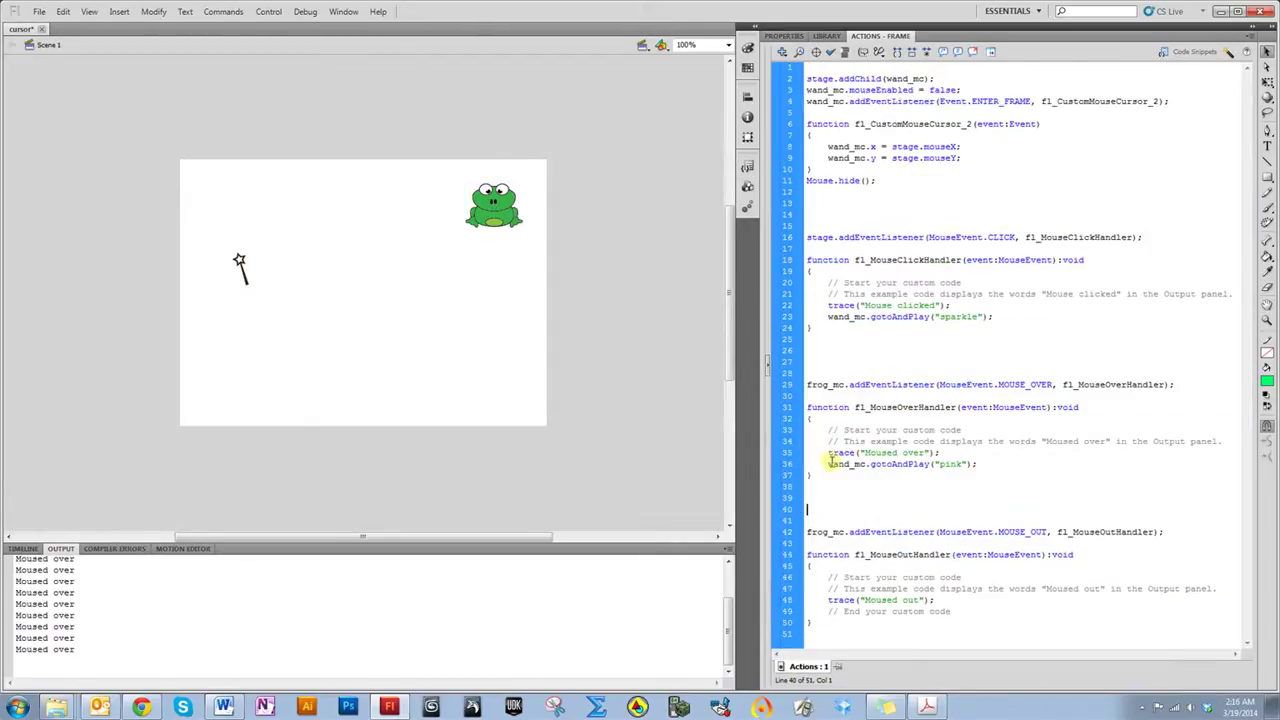
{"action": "key", "text": "BackSpace"}
{"action": "left_click_drag", "start_coordinate": [951, 600], "coordinate": [834, 600]}
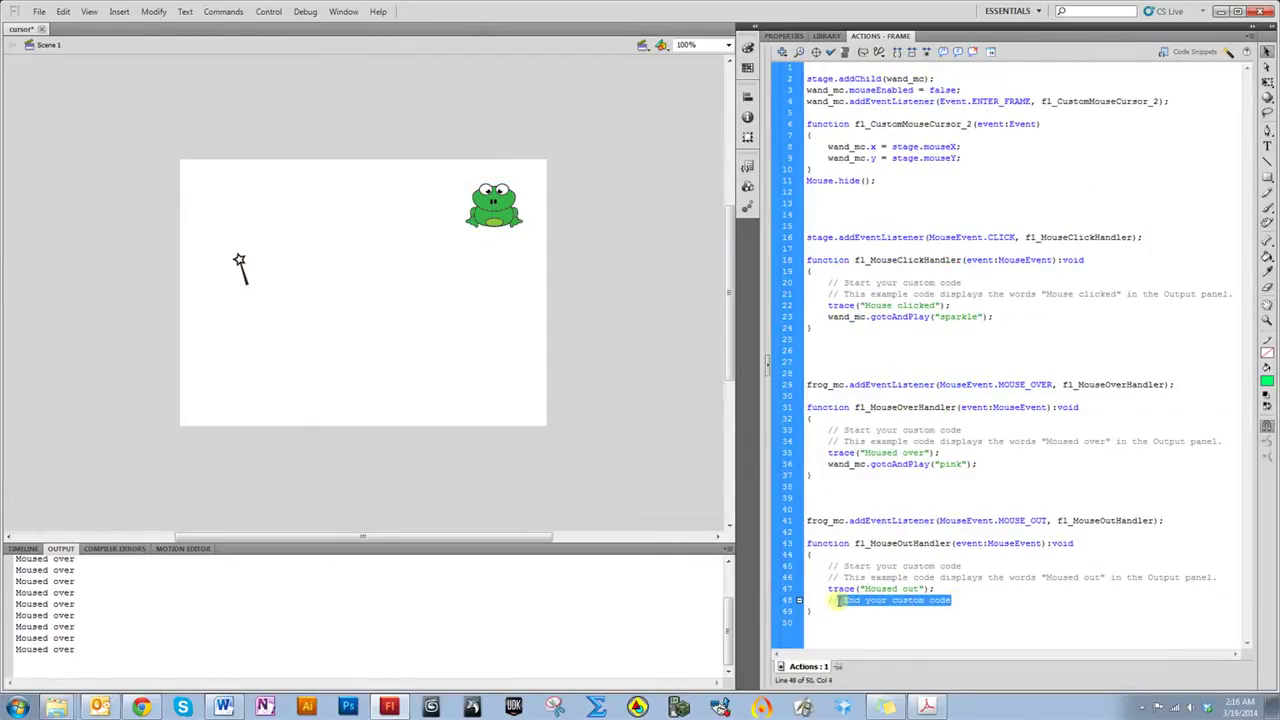
{"action": "key", "text": "BackSpace"}
{"action": "key", "text": "BackSpace"}
{"action": "key", "text": "BackSpace"}
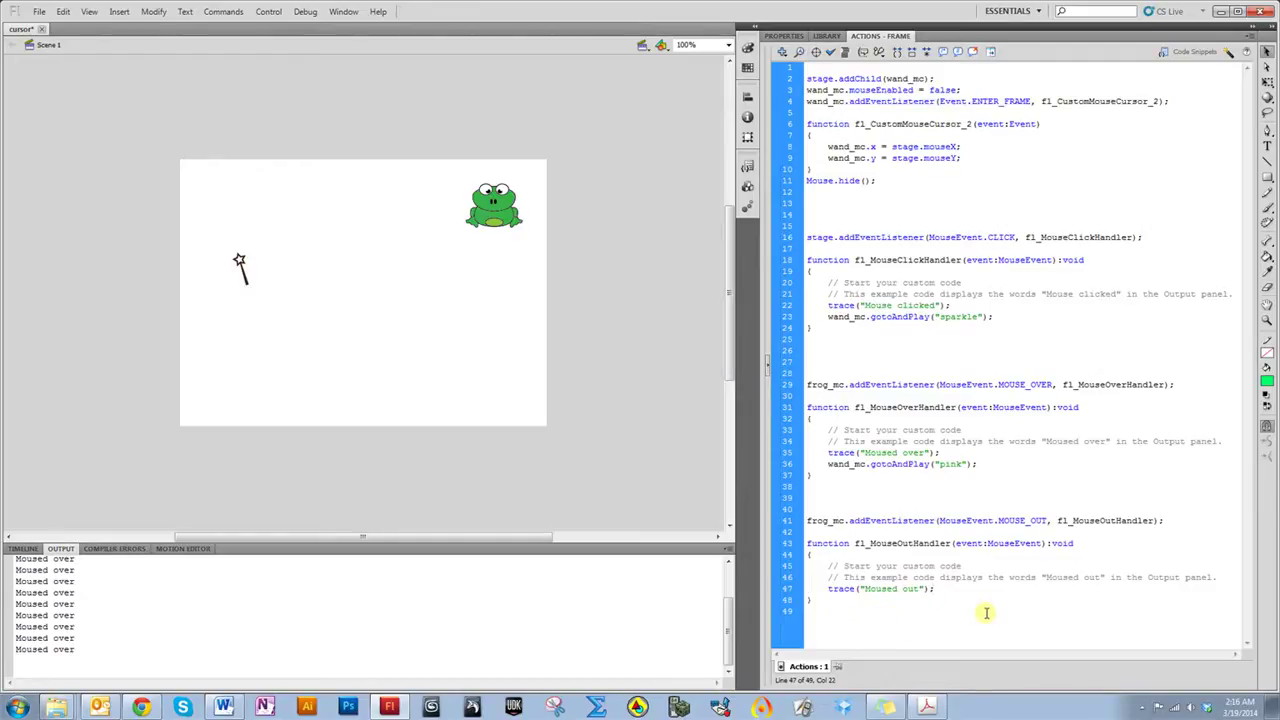
Clear the Output panel, then test-run the movie to log "Moused over"/"Moused out" traces
{"action": "right_click", "coordinate": [106, 600]}
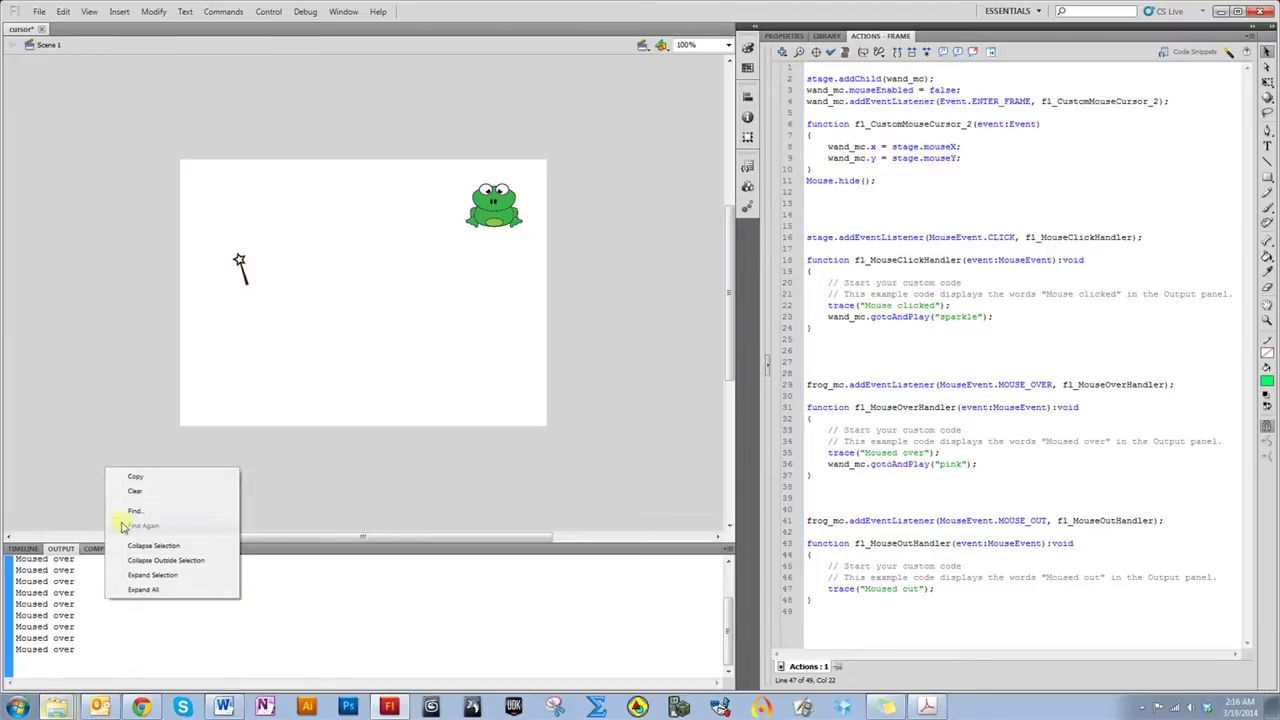
{"action": "left_click", "coordinate": [135, 491]}
{"action": "left_click", "coordinate": [827, 610]}
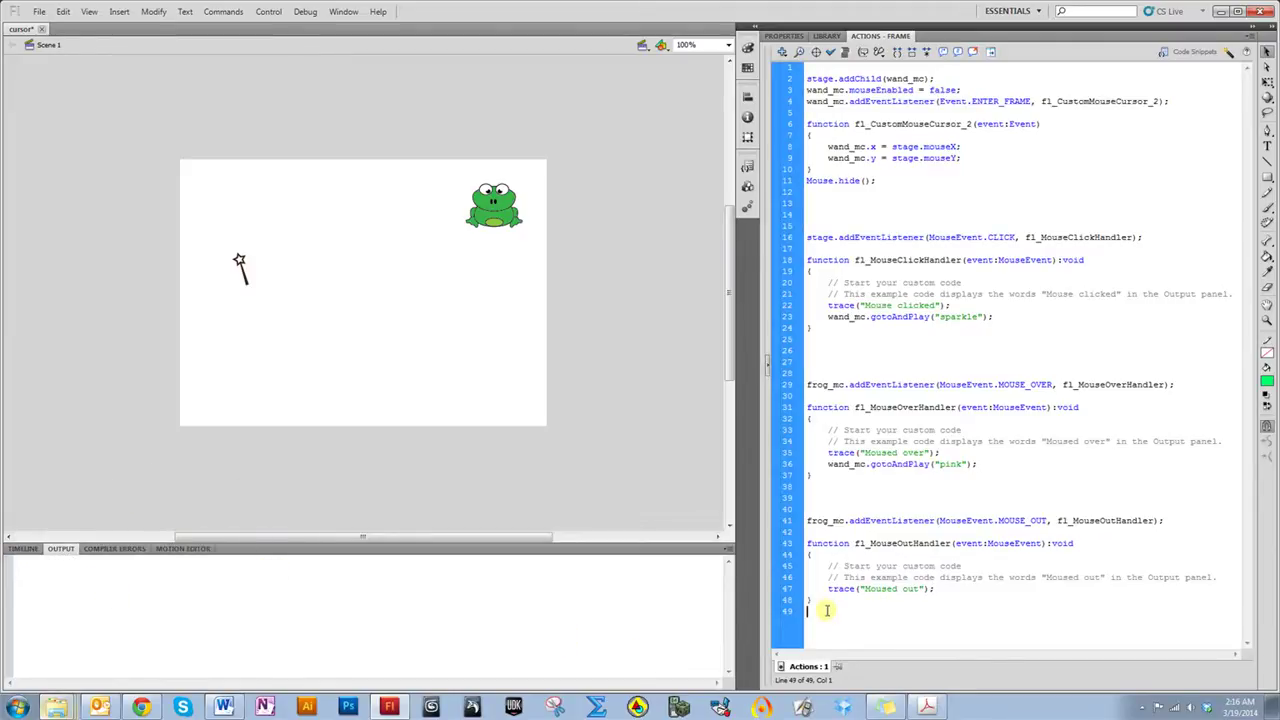
{"action": "key", "text": "ctrl+Return"}
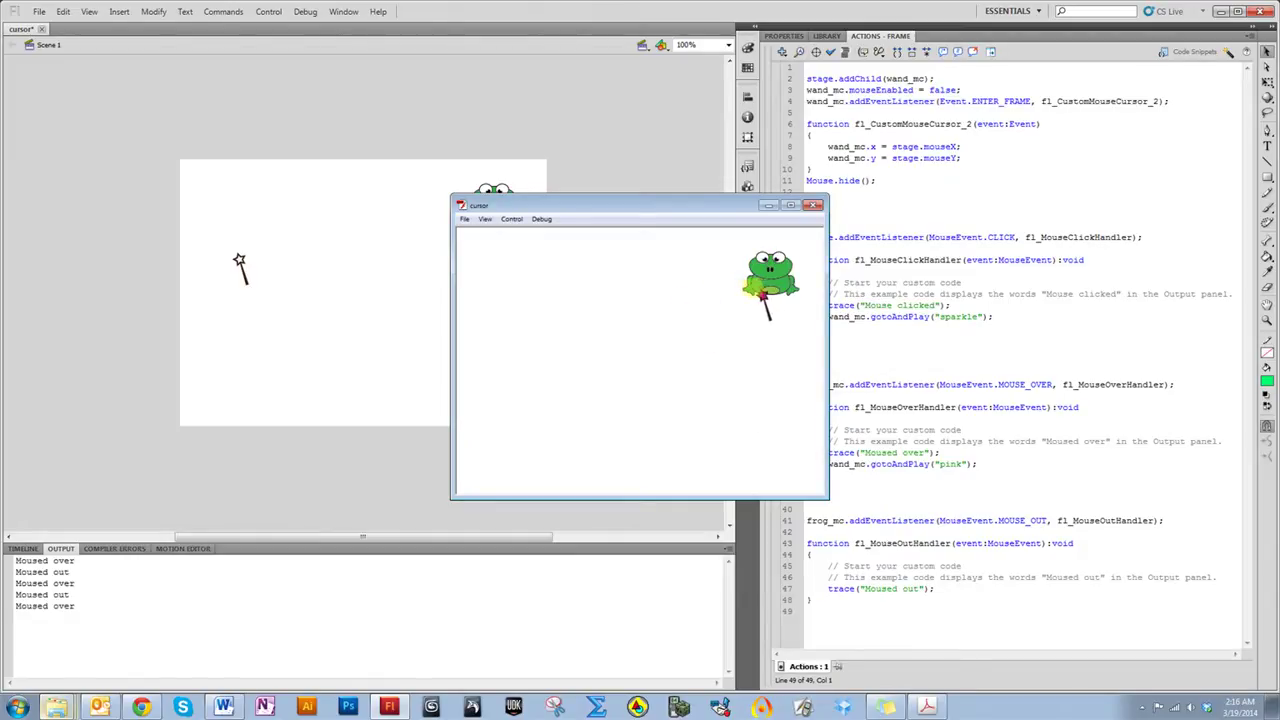
{"action": "left_click", "coordinate": [813, 204]}
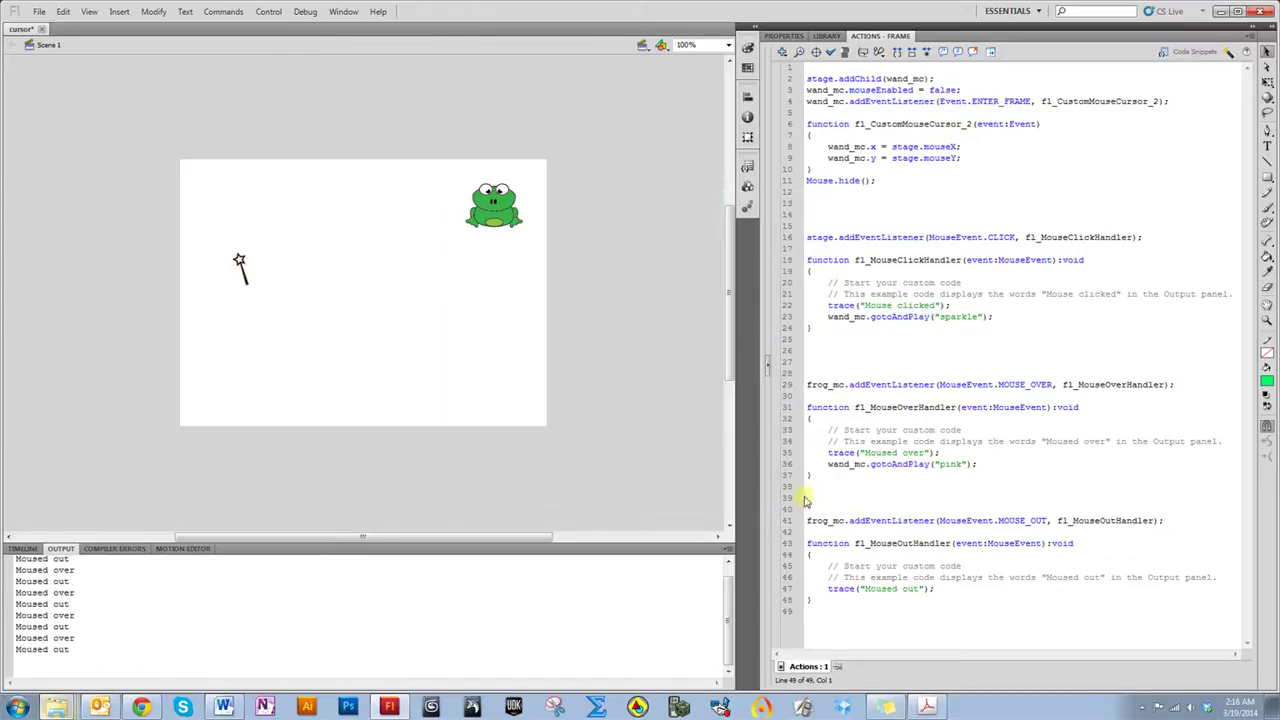
{"action": "left_click", "coordinate": [947, 590]}
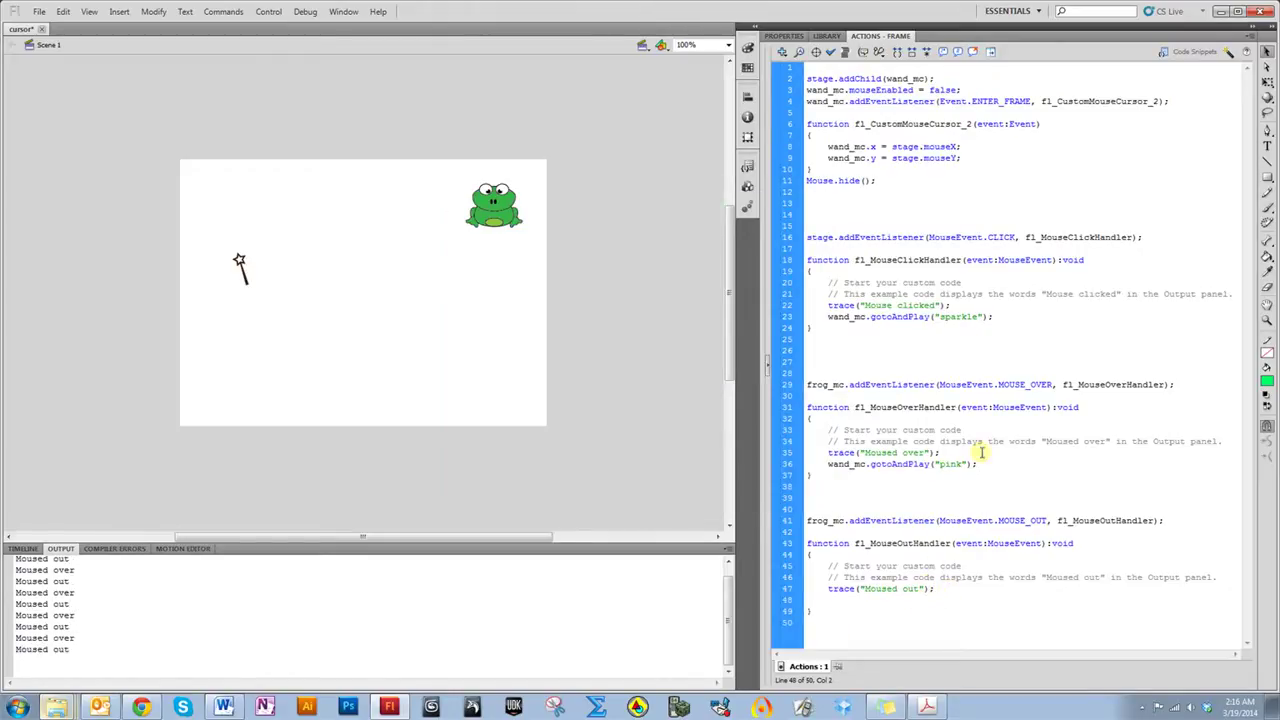
Add wand_mc.gotoAndPlay("static") to the mouse-out handler and test the movie
{"action": "left_click_drag", "start_coordinate": [984, 463], "coordinate": [827, 466]}
{"action": "key", "text": "ctrl+c"}
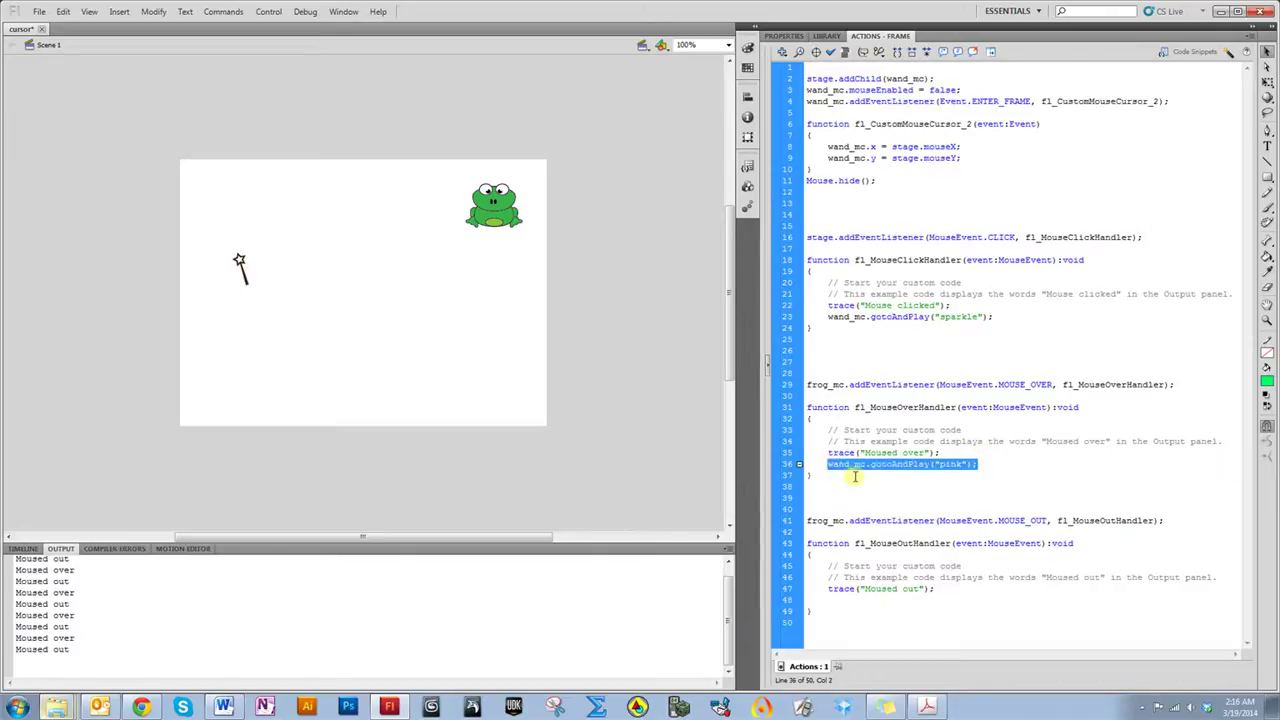
{"action": "left_click", "coordinate": [838, 601]}
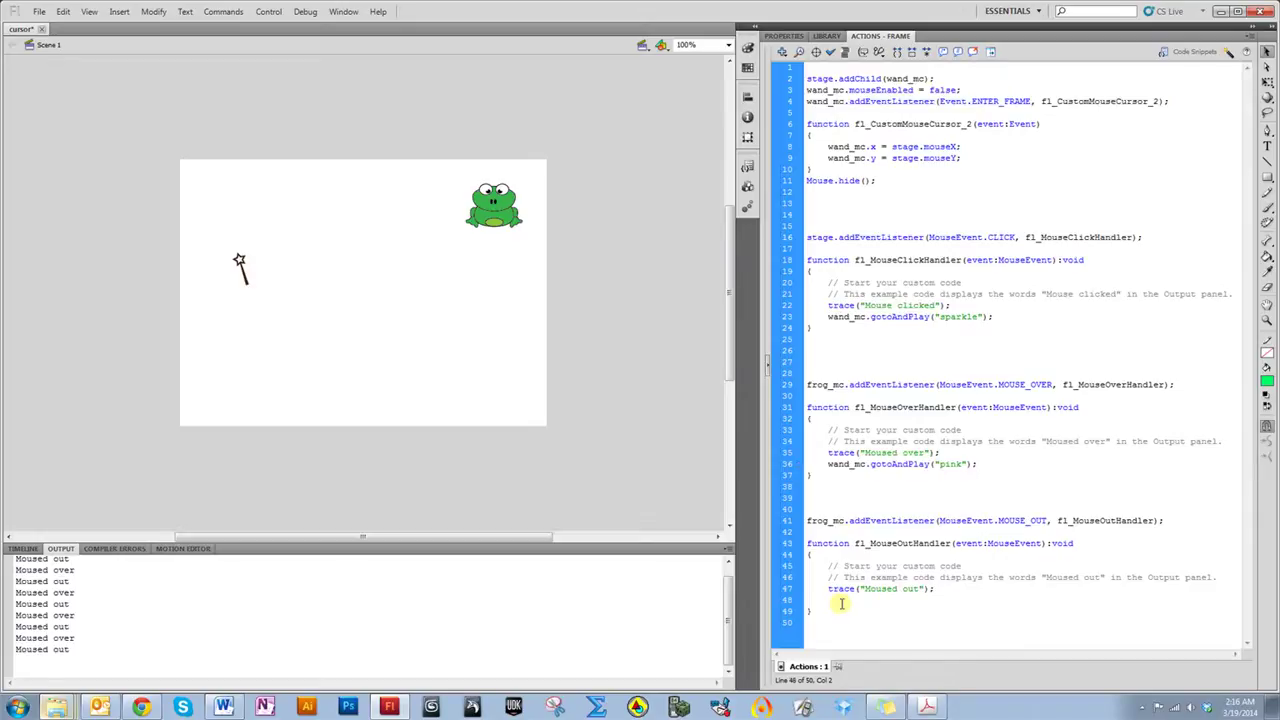
{"action": "key", "text": "ctrl+v"}
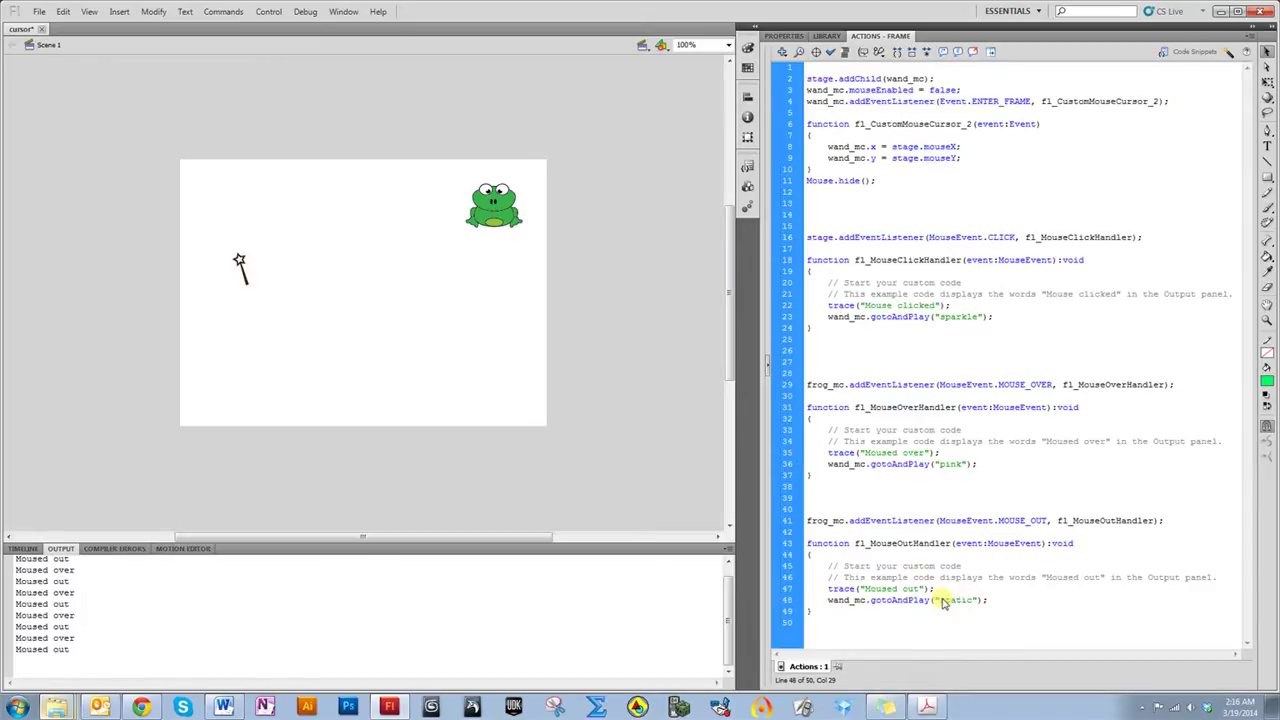
{"action": "key", "text": "ctrl+Return"}
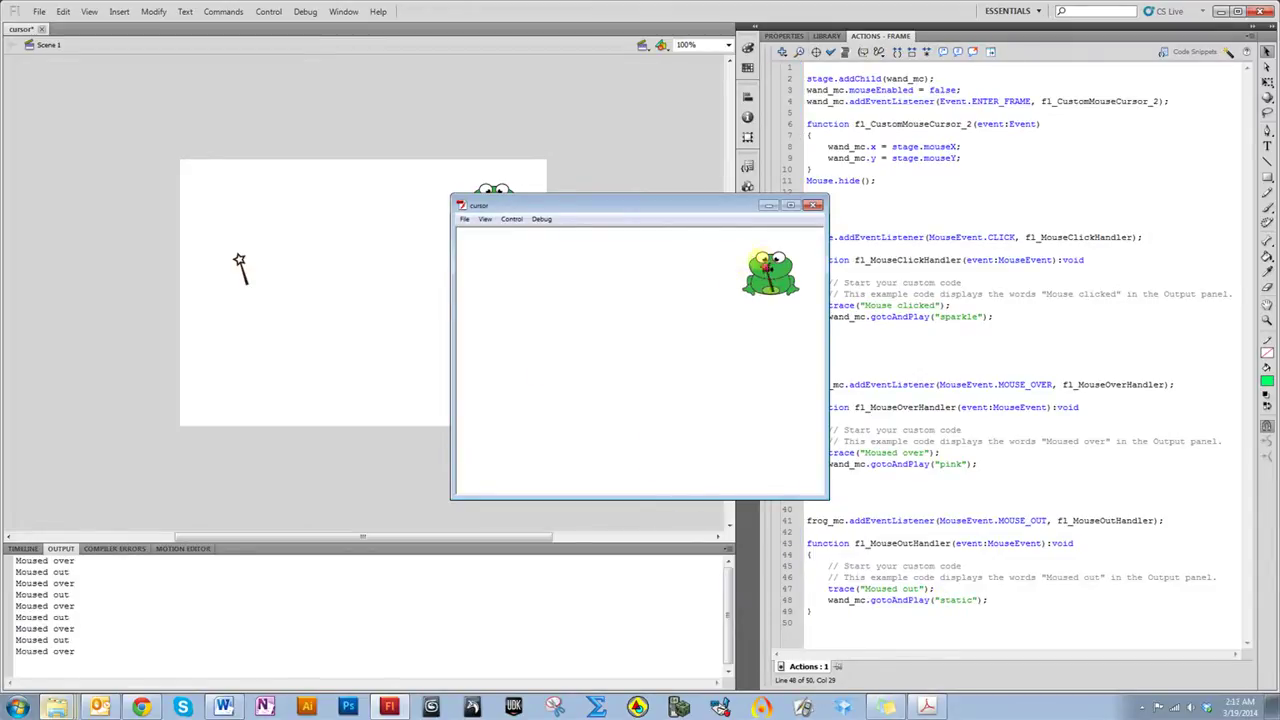
Click the stage for sparkles and move the test window left, logging "Mouse clicked"
{"action": "left_click", "coordinate": [652, 318]}
{"action": "left_click", "coordinate": [664, 366]}
{"action": "left_click", "coordinate": [668, 342]}
{"action": "left_click_drag", "start_coordinate": [659, 210], "coordinate": [457, 204]}
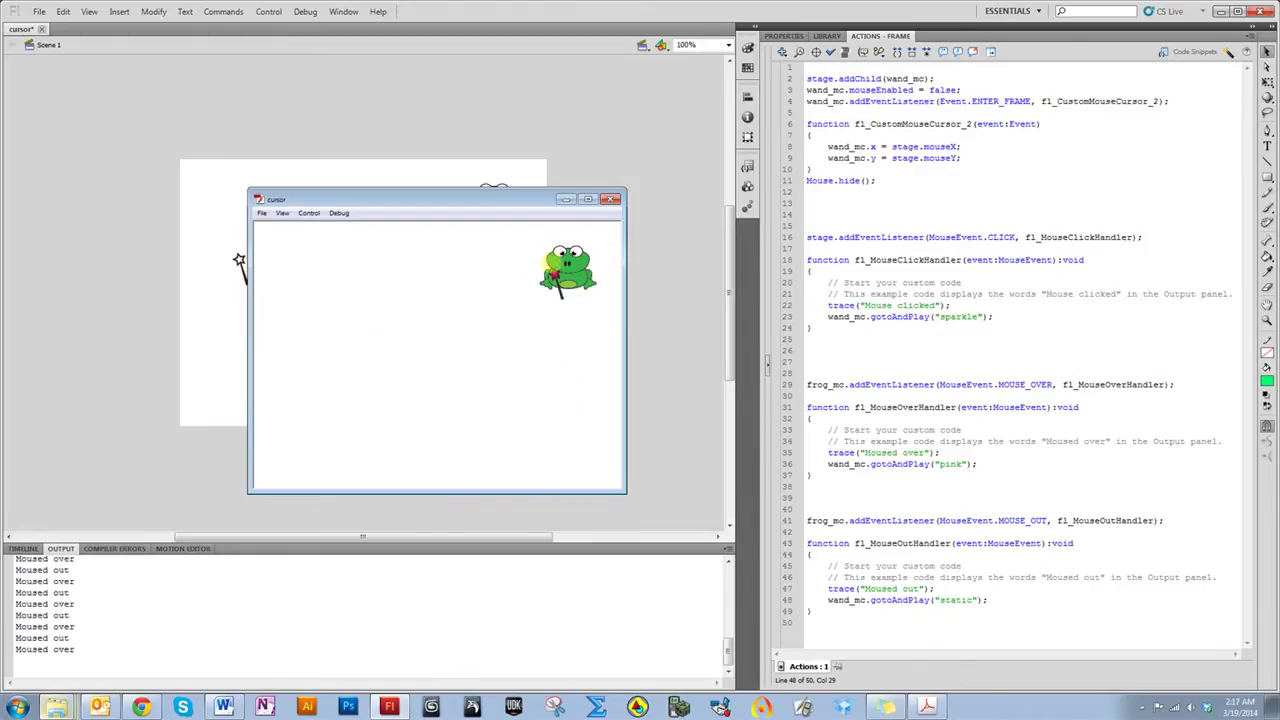
{"action": "left_click", "coordinate": [478, 340]}
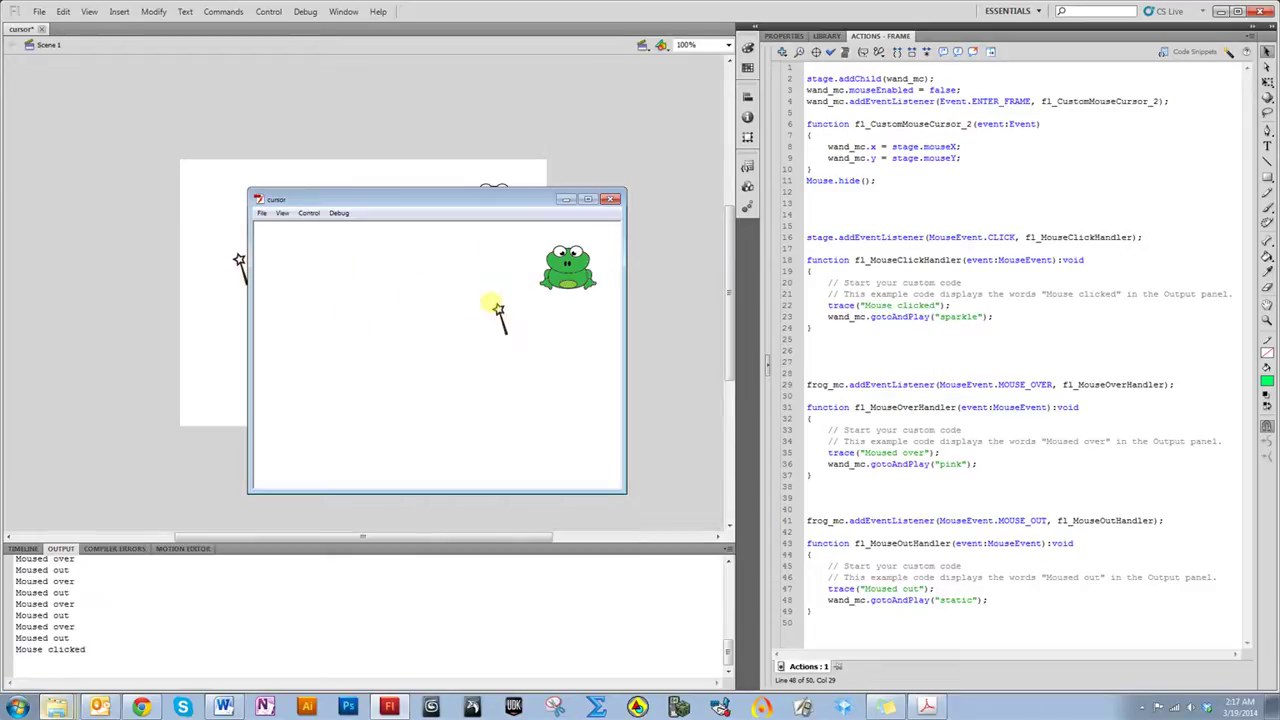